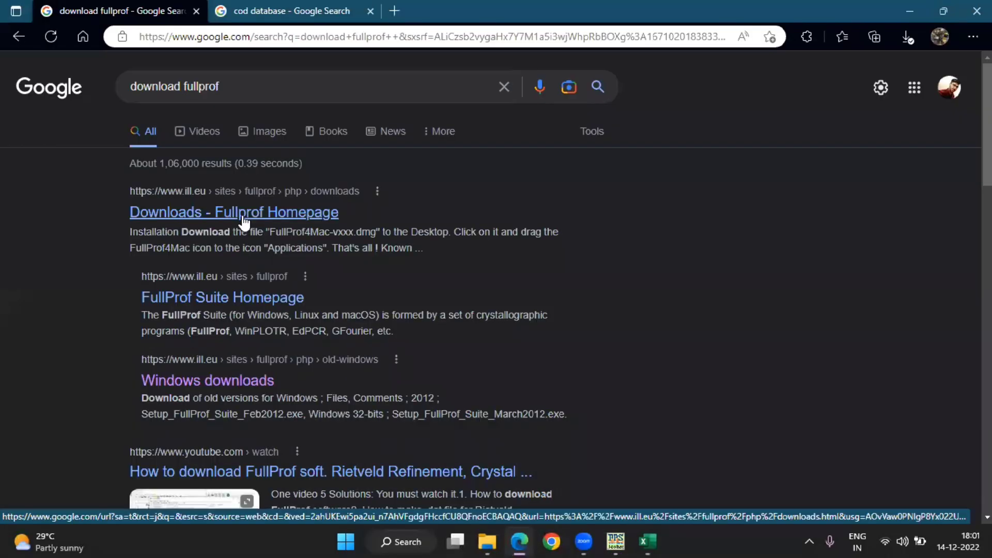
Open the FullProf Suite downloads page and the Crystallography Open Database homepage from their search results
{"action": "left_click", "coordinate": [287, 209]}
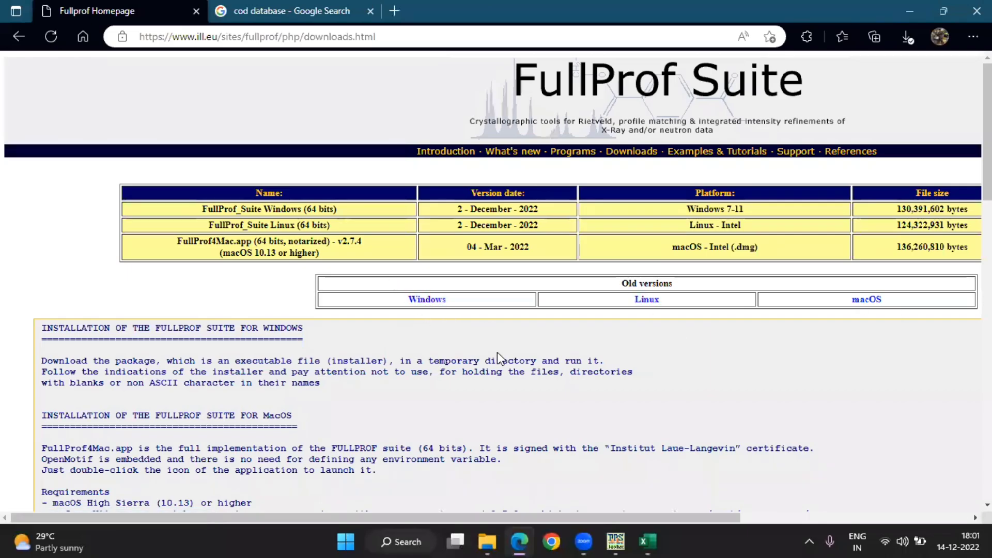
{"action": "left_click", "coordinate": [302, 11]}
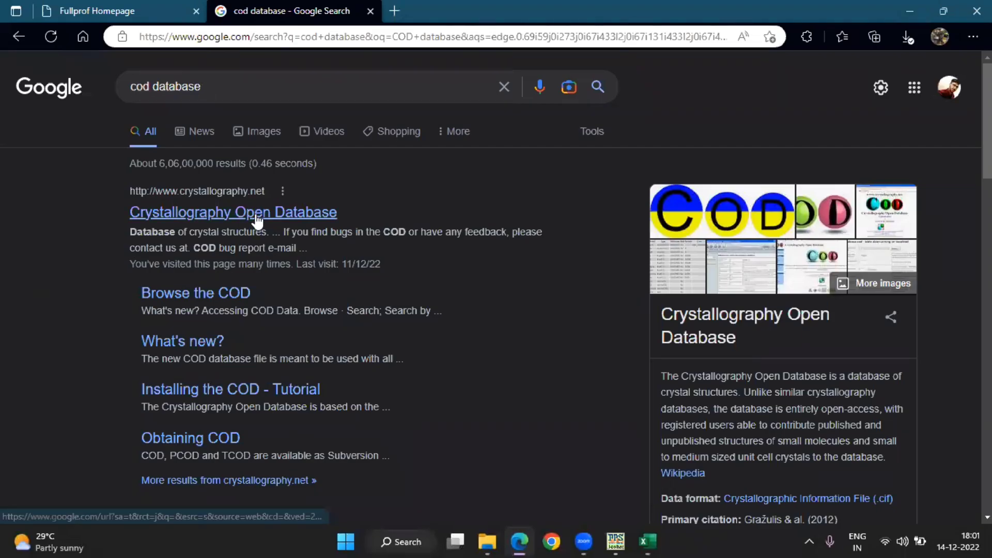
{"action": "left_click", "coordinate": [319, 218]}
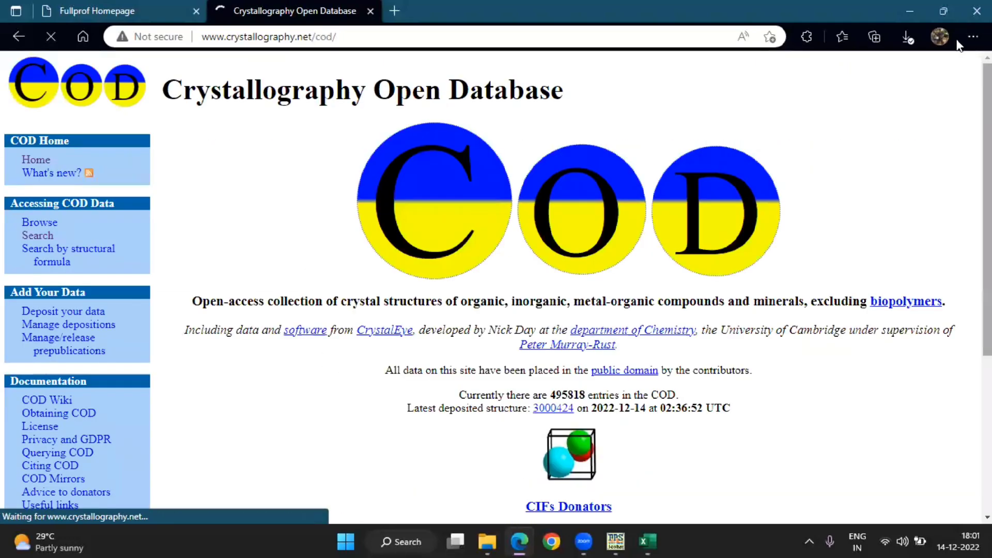
Open the Refinement folder from the desktop and view the two-column data in the AgBiS2 XRD workbook
{"action": "left_click", "coordinate": [910, 15]}
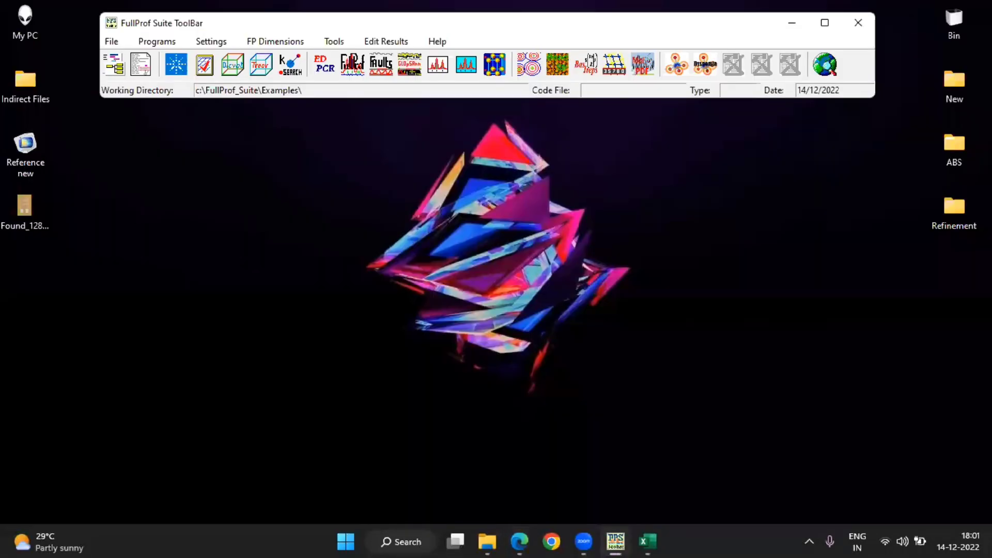
{"action": "double_click", "coordinate": [953, 210]}
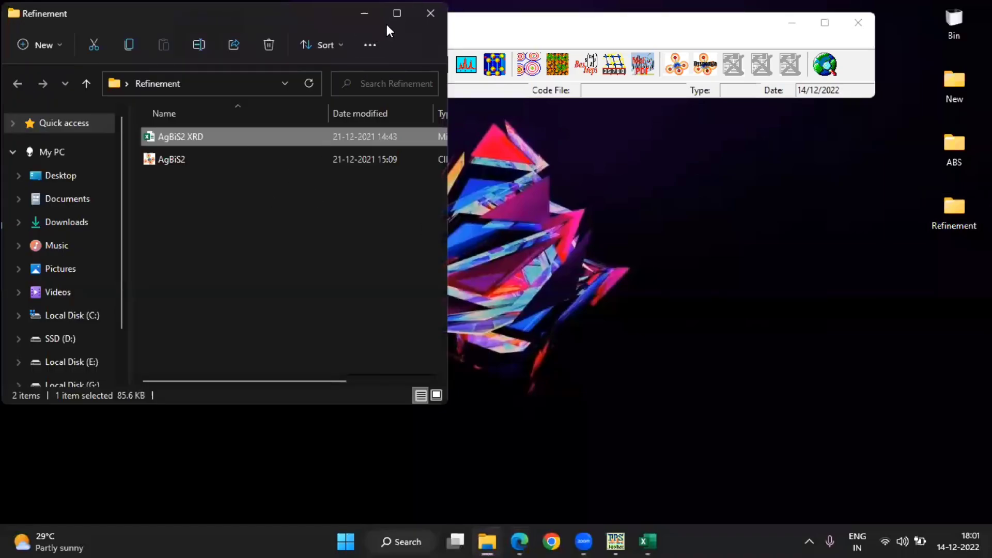
{"action": "left_click", "coordinate": [397, 13]}
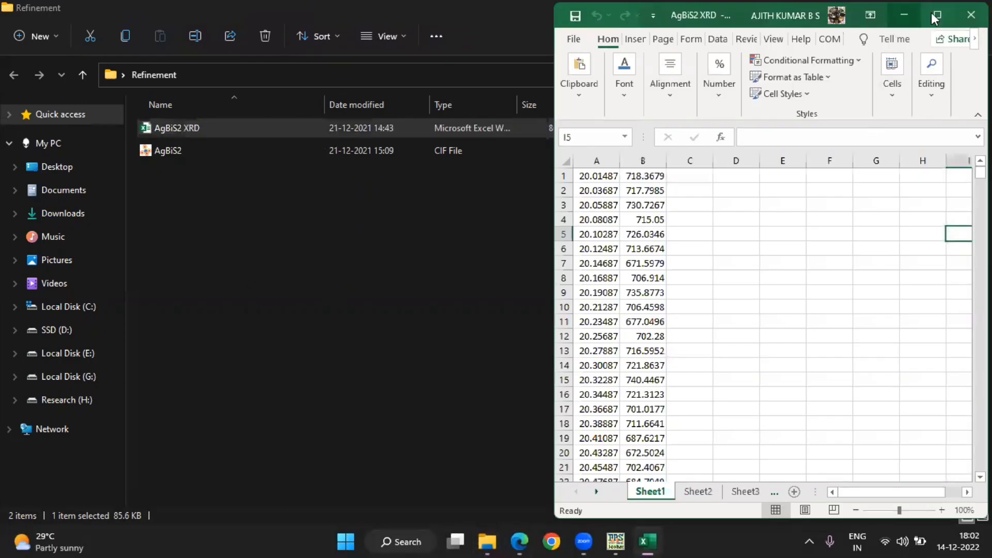
{"action": "left_click", "coordinate": [931, 13]}
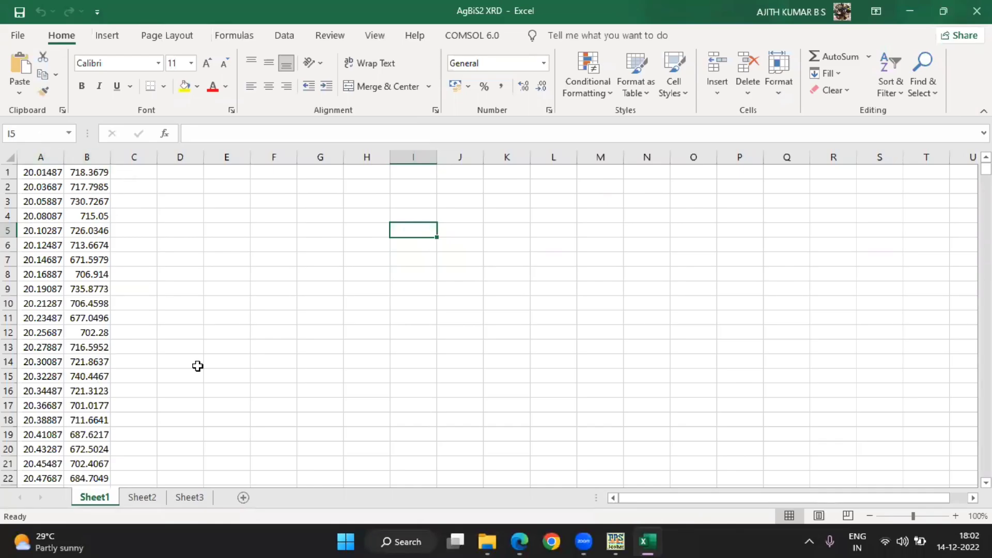
{"action": "left_click", "coordinate": [942, 11]}
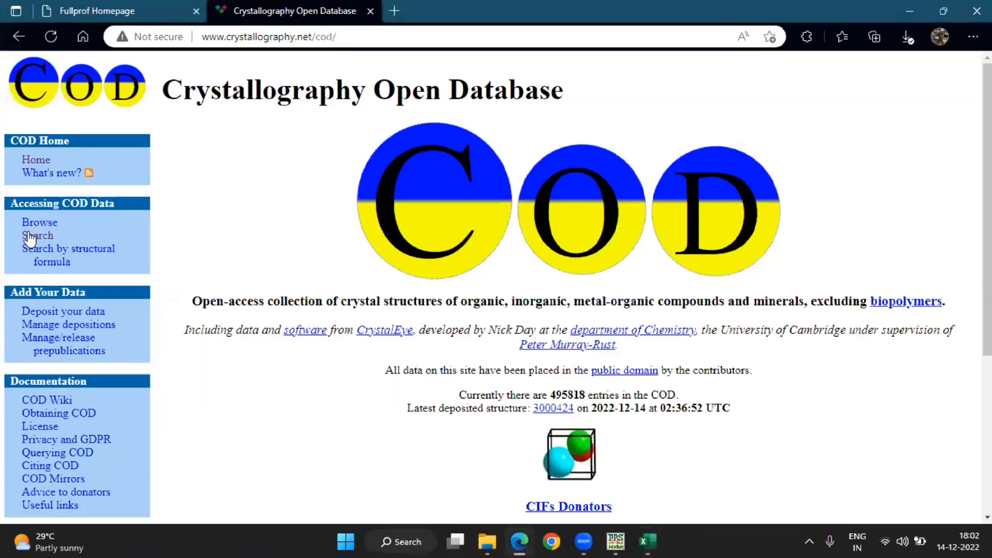
Open the search form of the Crystallography Open Database
{"action": "left_click", "coordinate": [44, 238]}
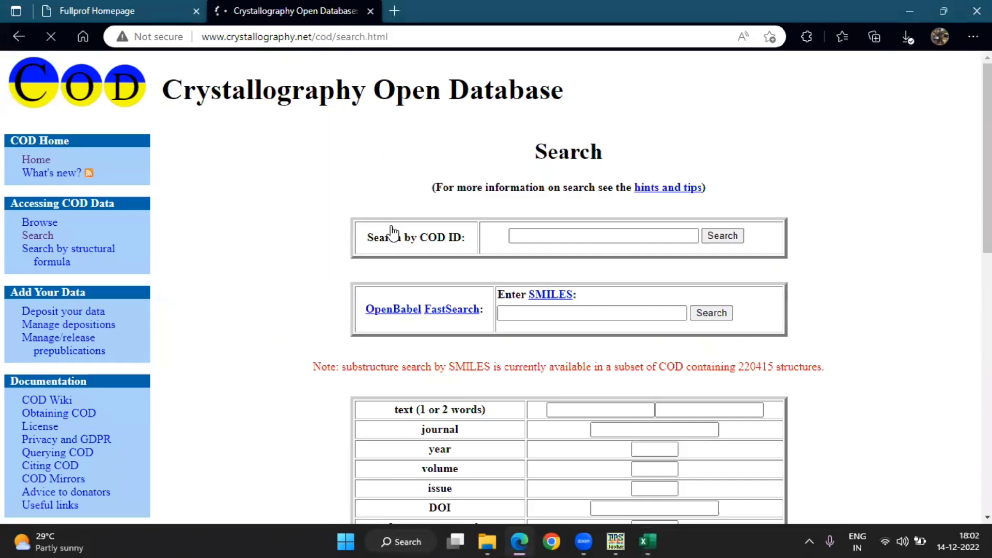
{"action": "scroll", "coordinate": [728, 437], "scroll_direction": "down", "scroll_amount": 1}
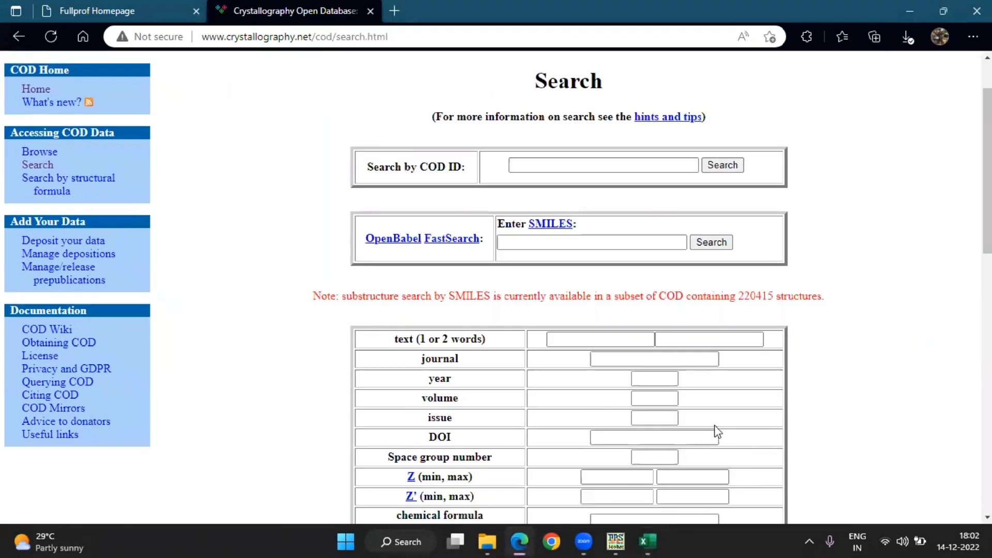
{"action": "left_click", "coordinate": [942, 4]}
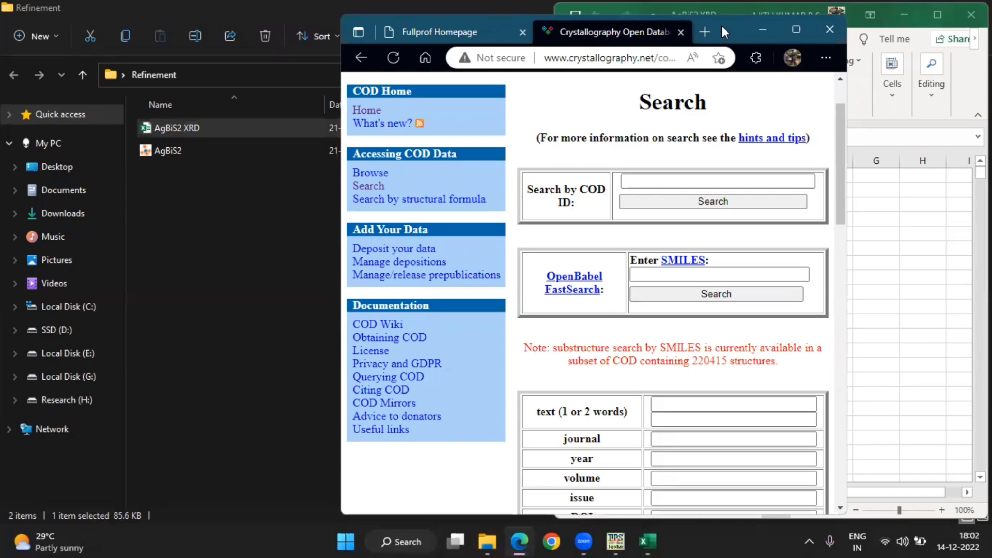
{"action": "left_click_drag", "start_coordinate": [721, 26], "coordinate": [549, 30]}
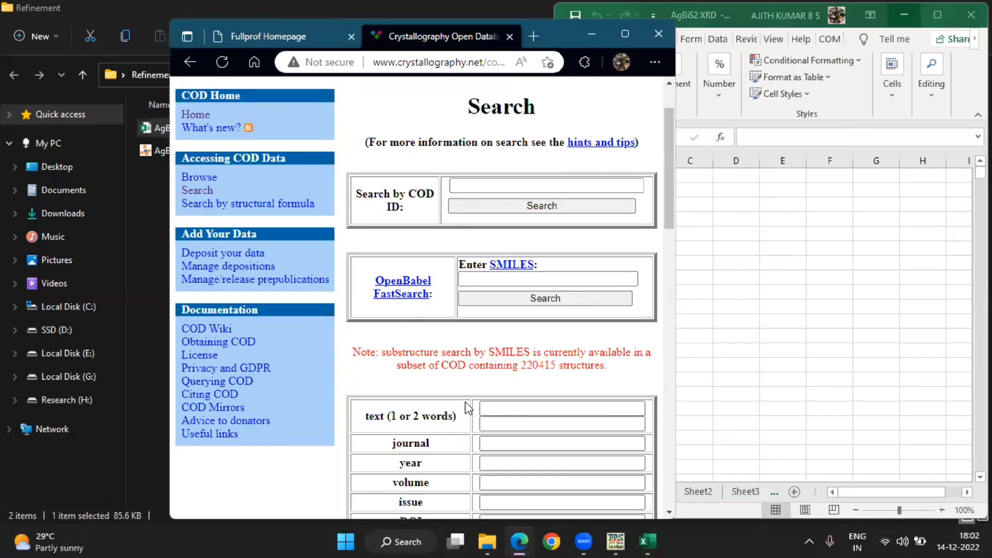
{"action": "key", "text": "super+Up"}
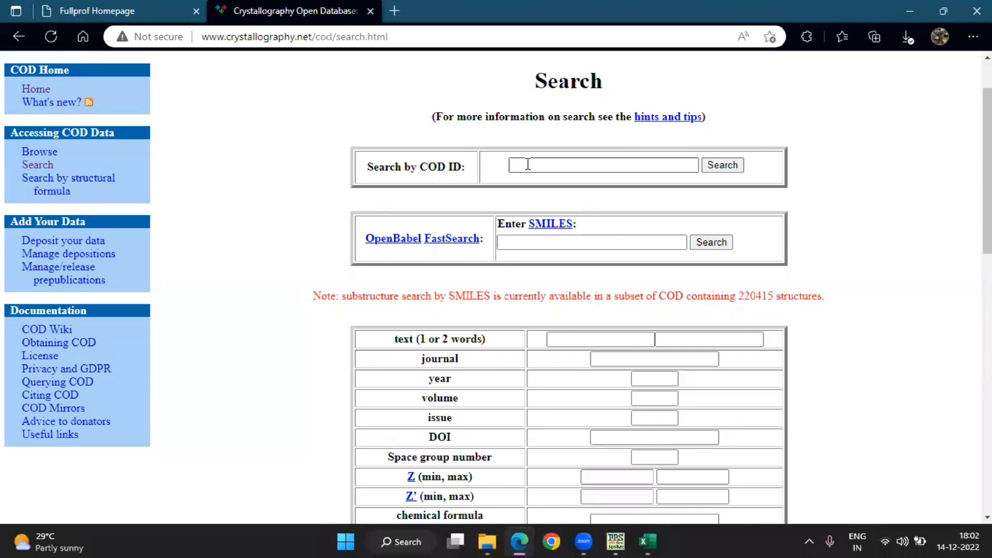
Enter AgBiS2 as the text to search for in the Crystallography Open Database
{"action": "left_click", "coordinate": [562, 342]}
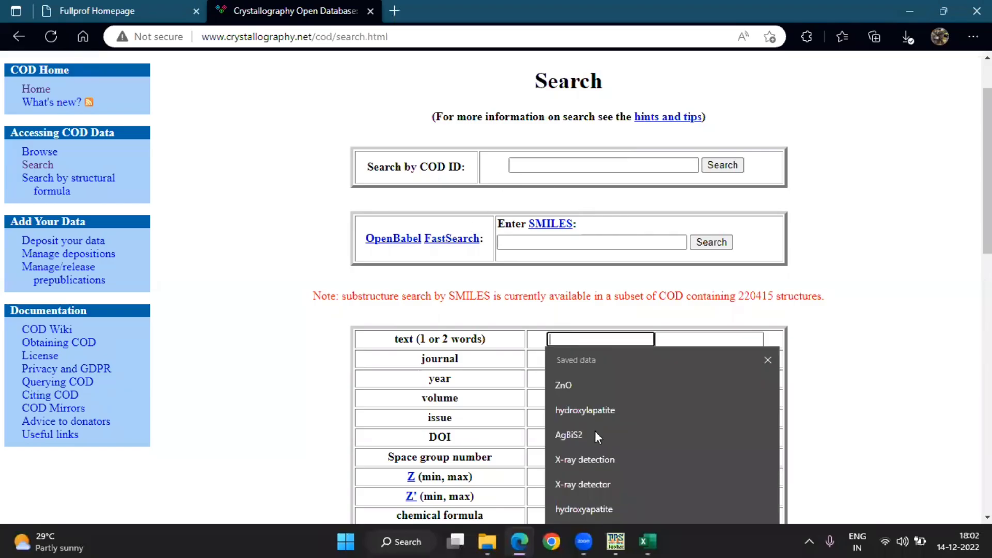
{"action": "left_click", "coordinate": [569, 434]}
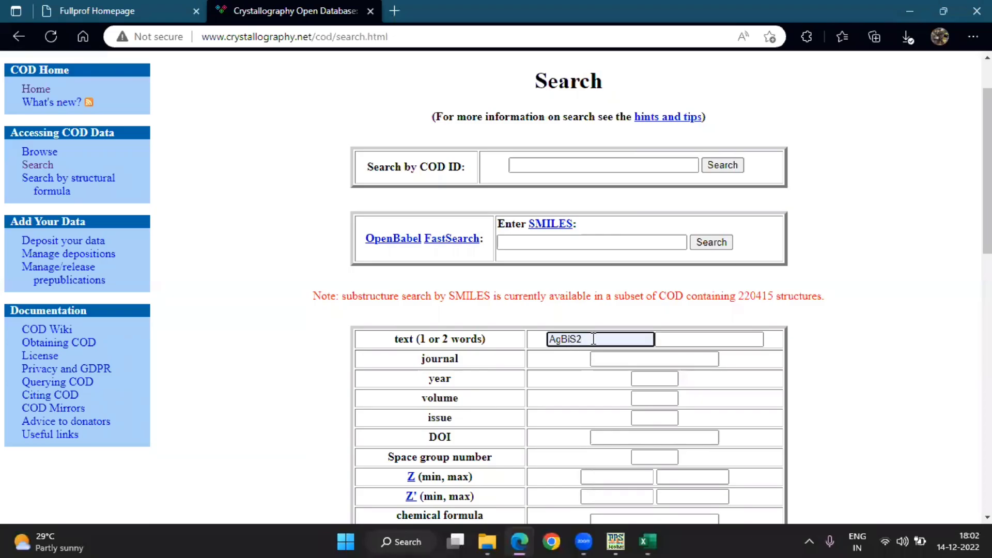
{"action": "scroll", "coordinate": [593, 339], "scroll_direction": "down", "scroll_amount": 1}
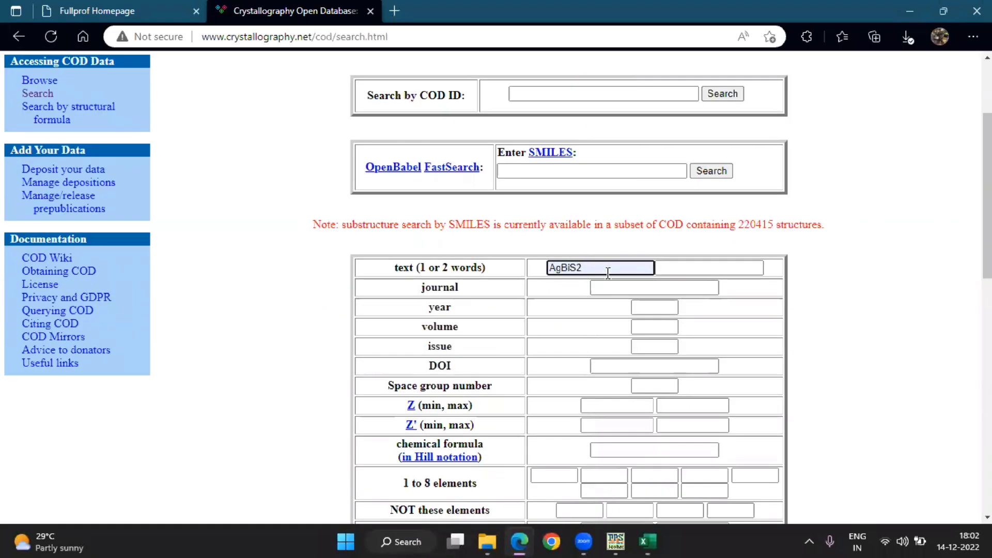
Restrict the database search to the elements Ag, Bi and S, and submit it
{"action": "scroll", "coordinate": [601, 328], "scroll_direction": "down", "scroll_amount": 2}
{"action": "left_click", "coordinate": [557, 335]}
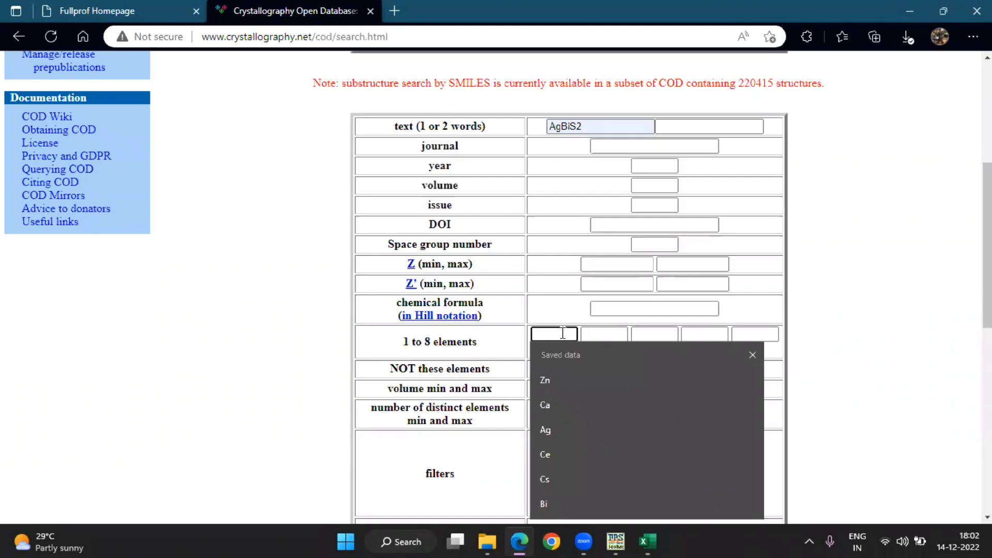
{"action": "type", "text": "Ag"}
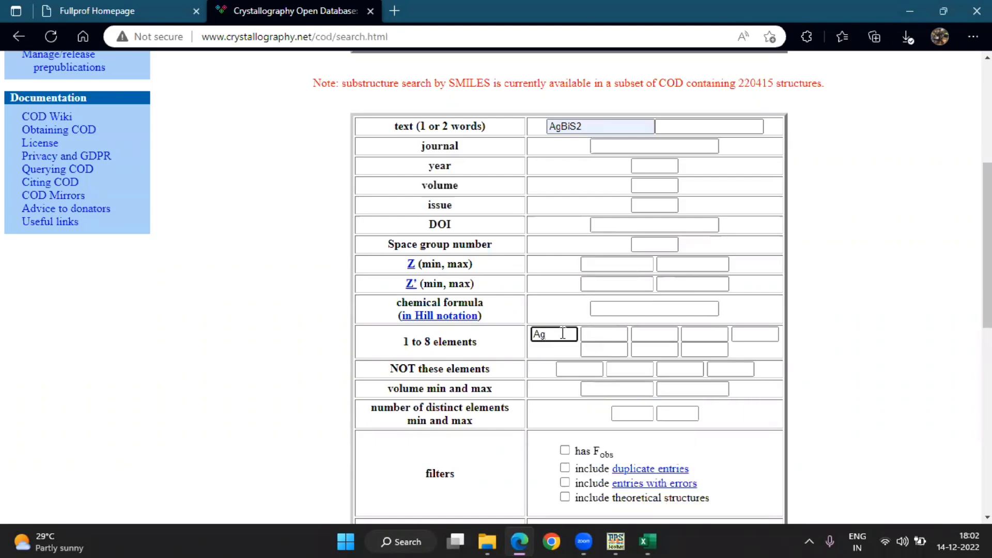
{"action": "left_click", "coordinate": [602, 335]}
{"action": "type", "text": "Bi"}
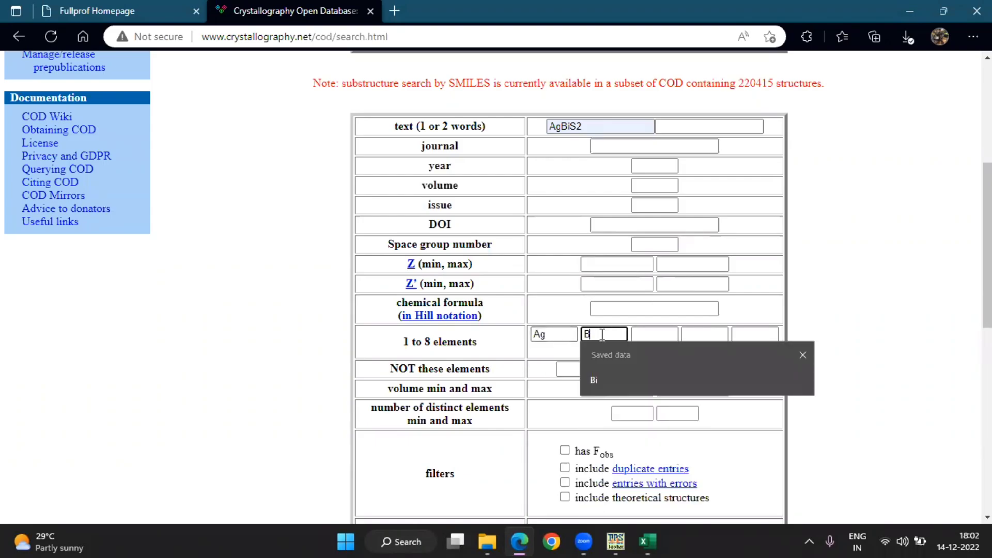
{"action": "left_click", "coordinate": [651, 339]}
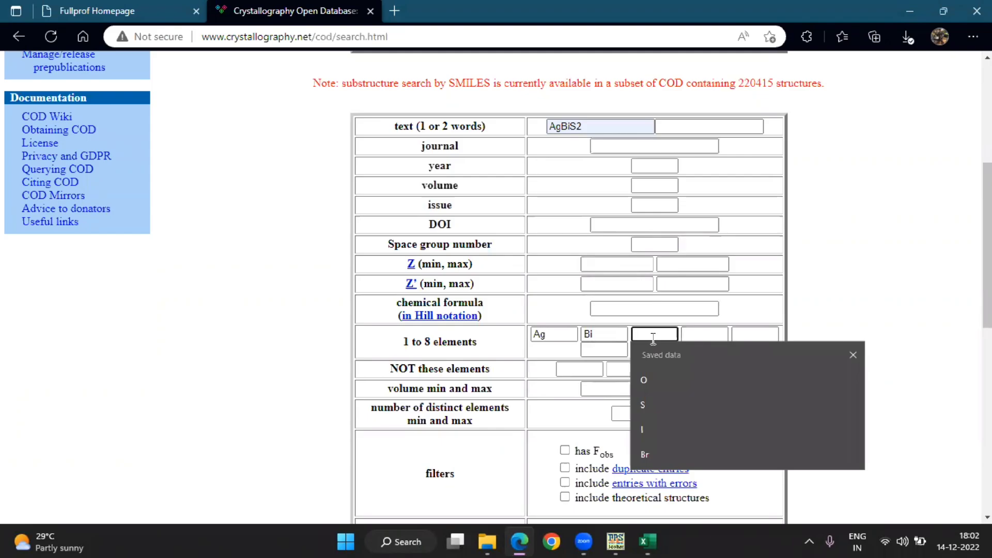
{"action": "type", "text": "S"}
{"action": "left_click", "coordinate": [842, 316]}
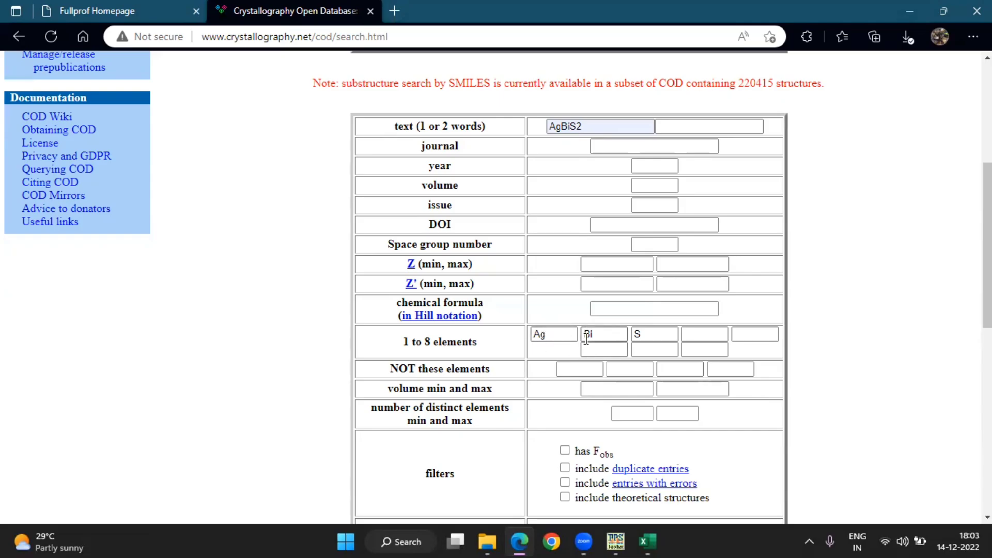
{"action": "scroll", "coordinate": [651, 351], "scroll_direction": "down", "scroll_amount": 3}
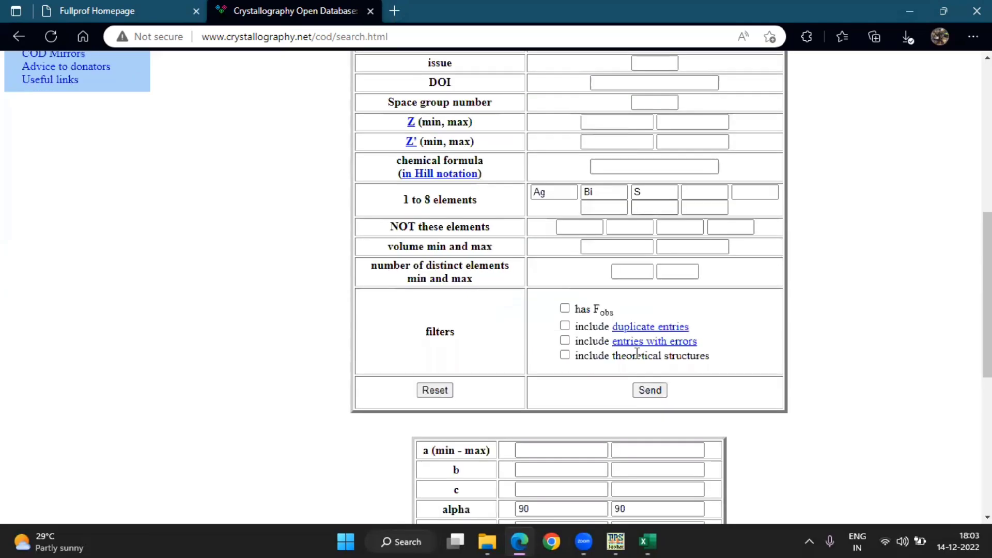
{"action": "left_click", "coordinate": [649, 390]}
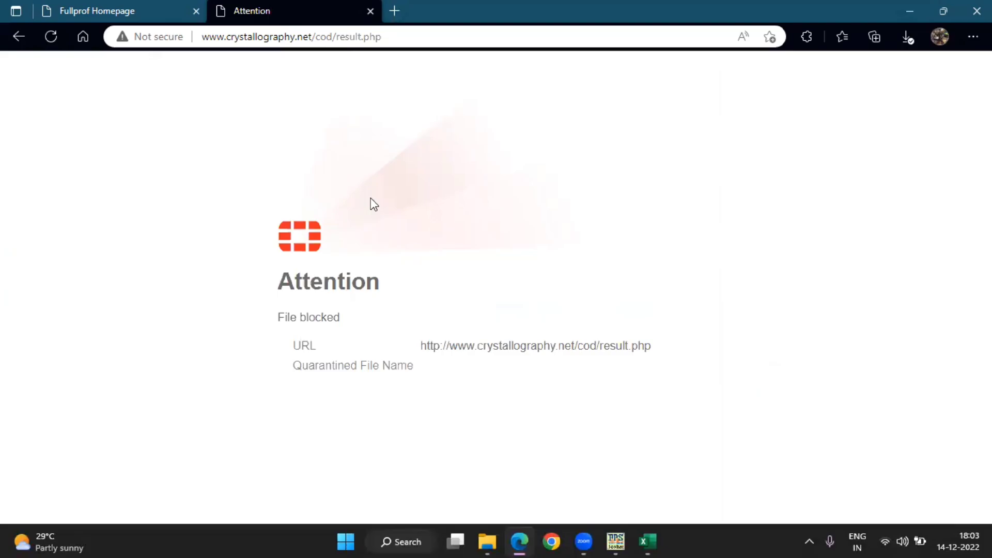
Return to the Refinement folder and check the AgBiS2 CIF file and the AgBiS2 XRD workbook
{"action": "left_click", "coordinate": [919, 9]}
{"action": "left_click", "coordinate": [361, 290]}
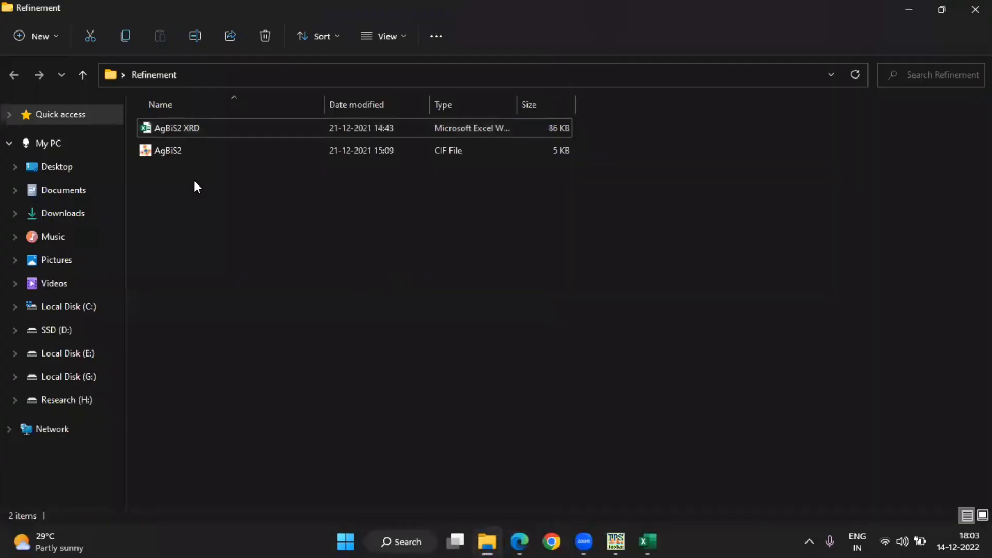
{"action": "left_click", "coordinate": [345, 156]}
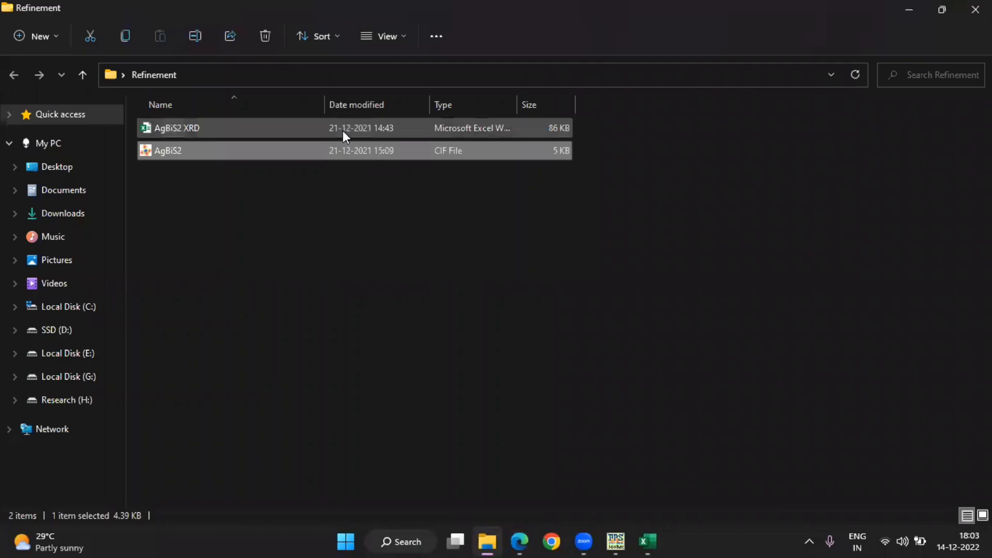
{"action": "double_click", "coordinate": [342, 131]}
{"action": "left_click", "coordinate": [329, 209]}
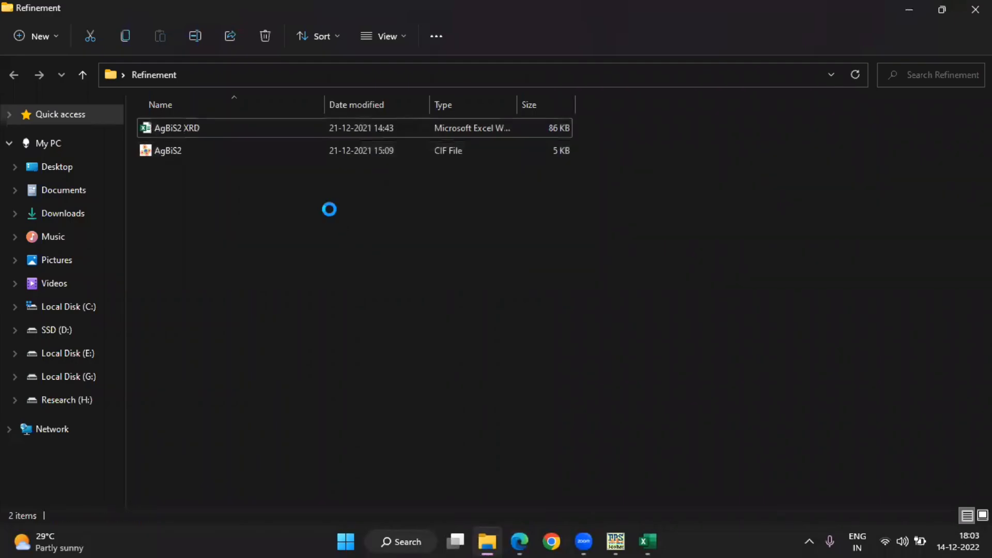
Create a new text document with its default name in the Refinement folder and open it in Notepad
{"action": "right_click", "coordinate": [329, 210]}
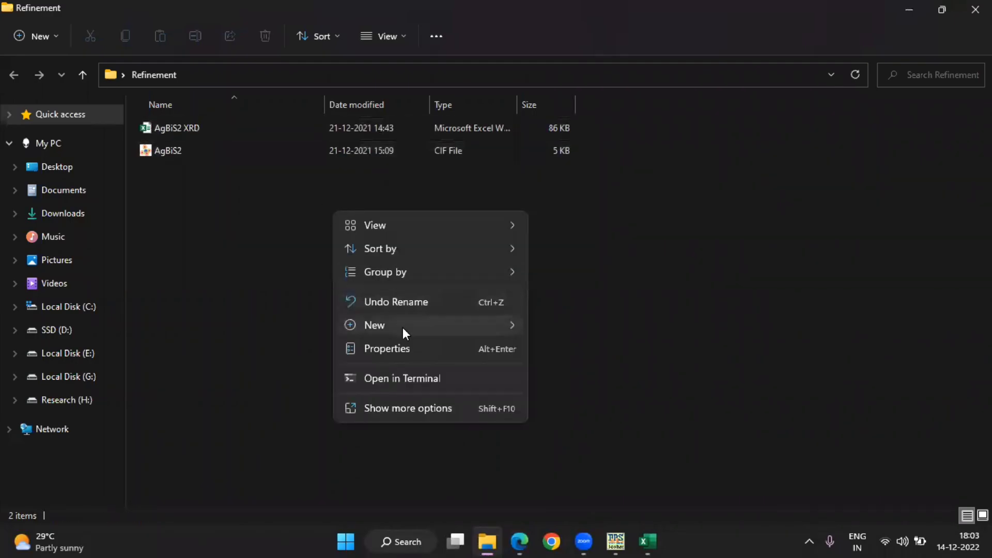
{"action": "mouse_move", "coordinate": [403, 329]}
{"action": "left_click", "coordinate": [576, 278]}
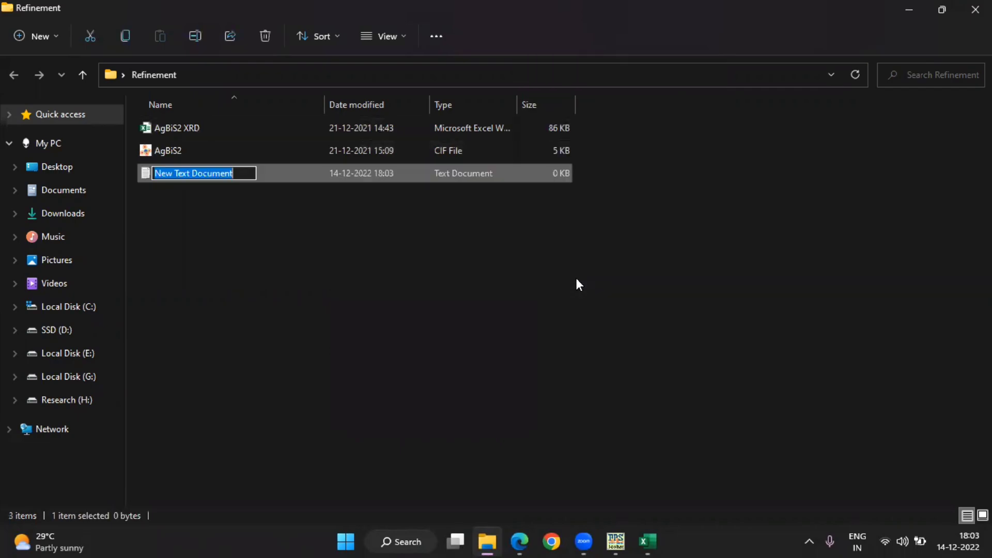
{"action": "left_click", "coordinate": [337, 172]}
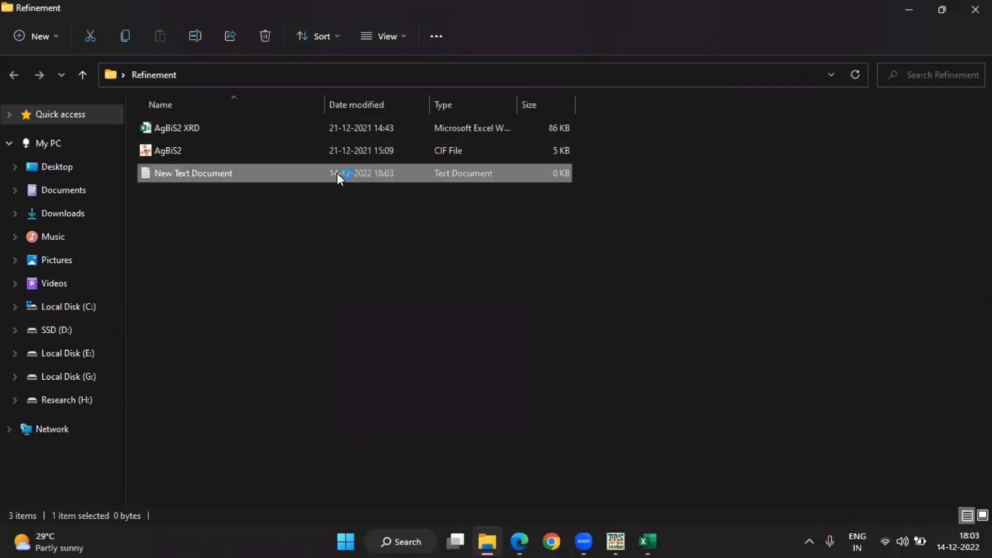
{"action": "double_click", "coordinate": [337, 172]}
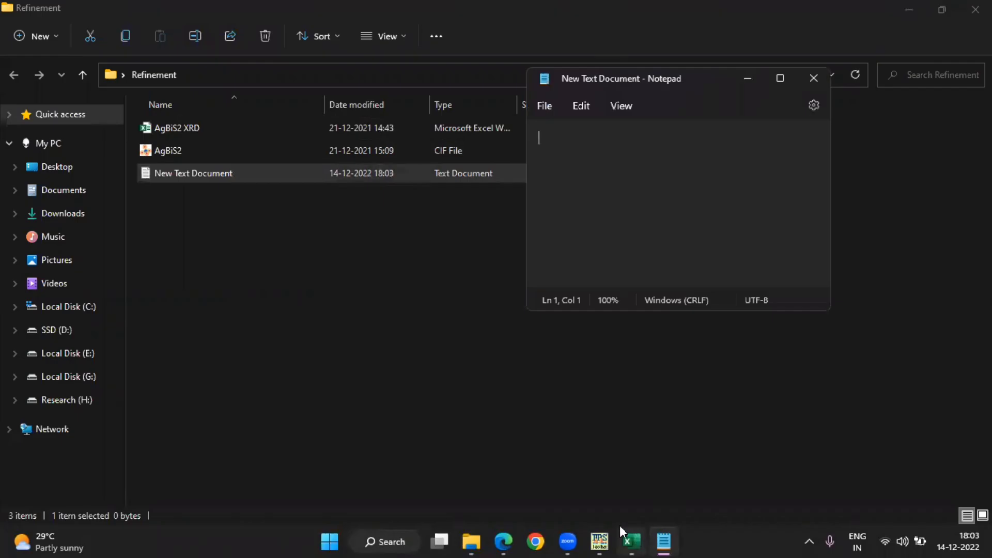
Copy all of column B from Sheet1 of the AgBiS2 XRD workbook into the empty New Text Document
{"action": "left_click", "coordinate": [629, 540]}
{"action": "left_click", "coordinate": [645, 160]}
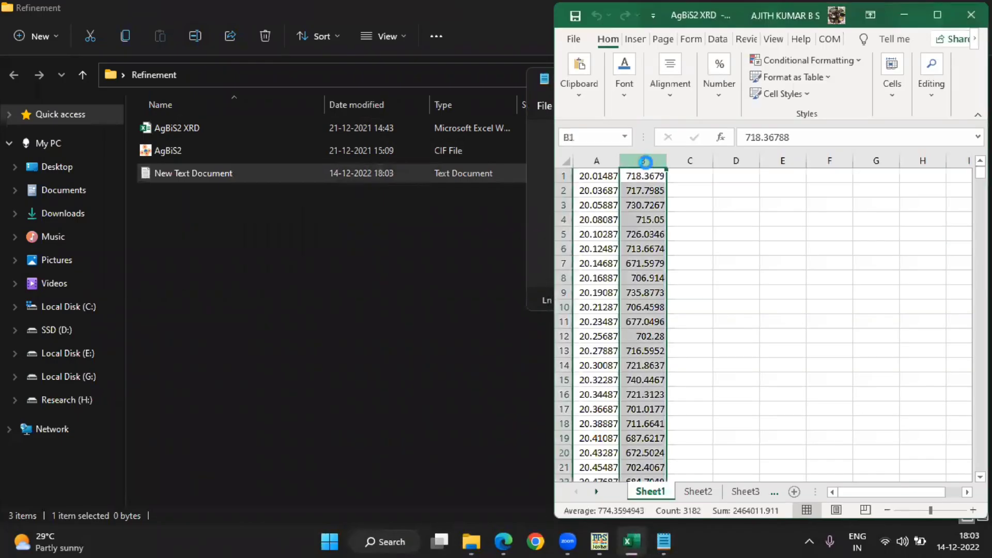
{"action": "key", "text": "ctrl+c"}
{"action": "left_click", "coordinate": [492, 239]}
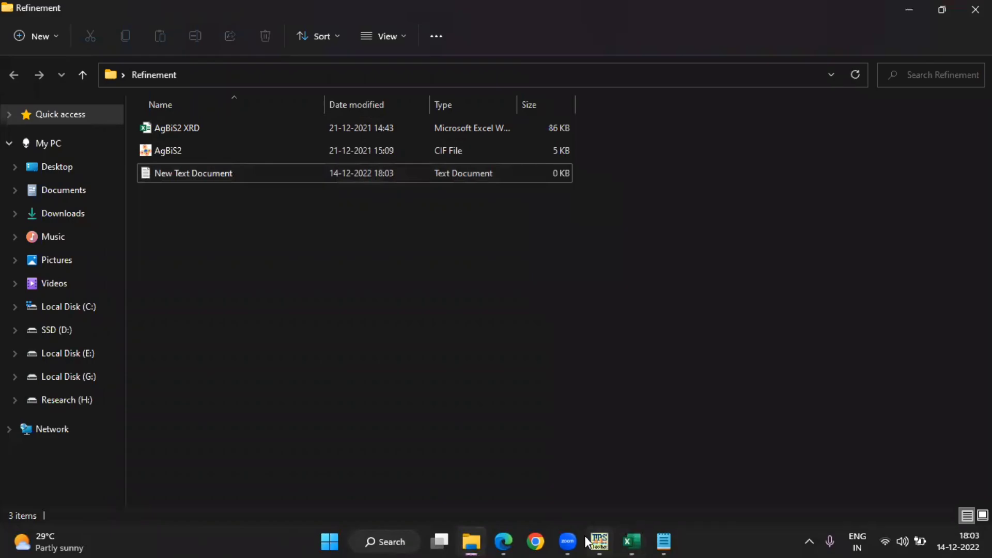
{"action": "left_click", "coordinate": [663, 542]}
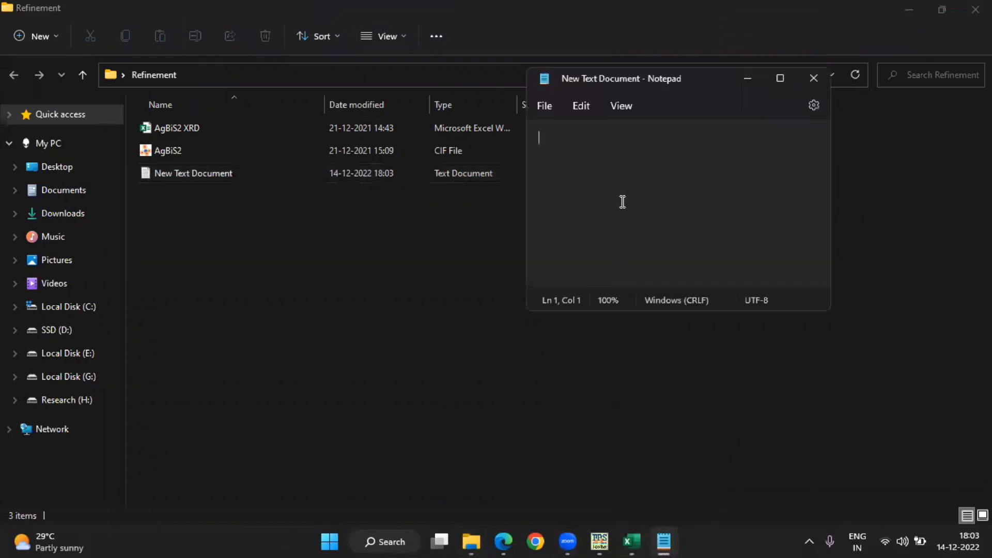
{"action": "key", "text": "ctrl+v"}
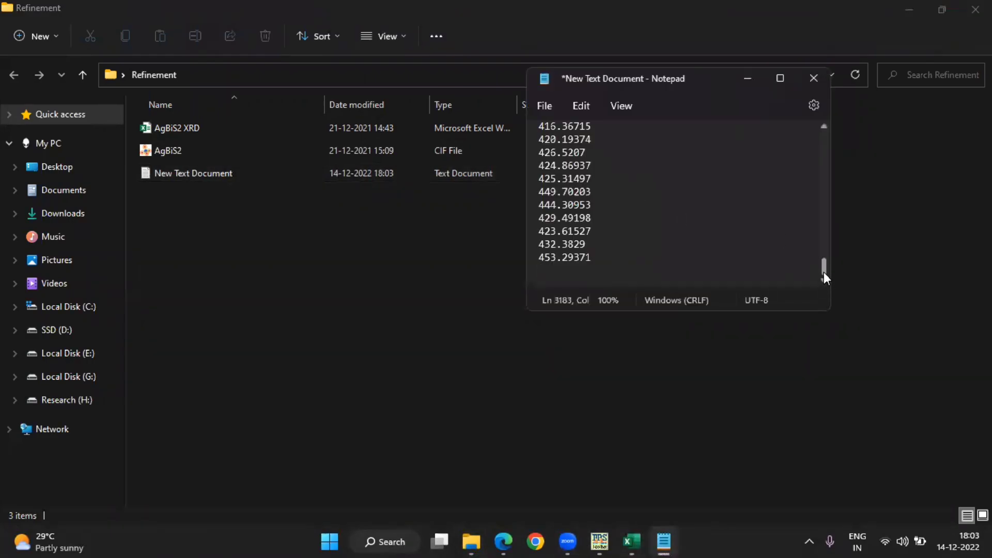
{"action": "left_click_drag", "start_coordinate": [823, 269], "coordinate": [826, 140]}
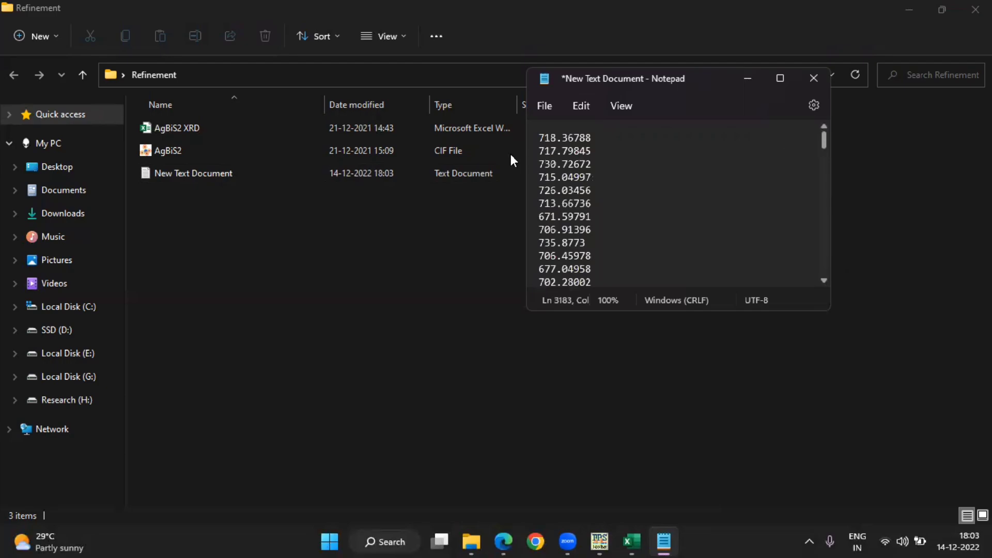
Add an empty line above the intensity values in the text document and paste the starting angle 20.01487 from cell A1 there
{"action": "left_click", "coordinate": [538, 137]}
{"action": "key", "text": "Return"}
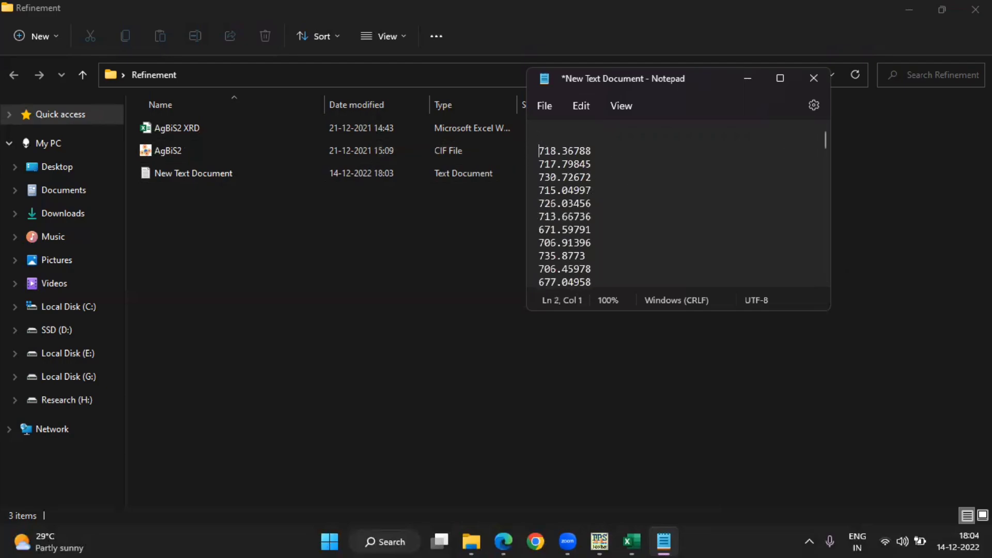
{"action": "key", "text": "Up"}
{"action": "left_click", "coordinate": [631, 540]}
{"action": "left_click", "coordinate": [602, 177]}
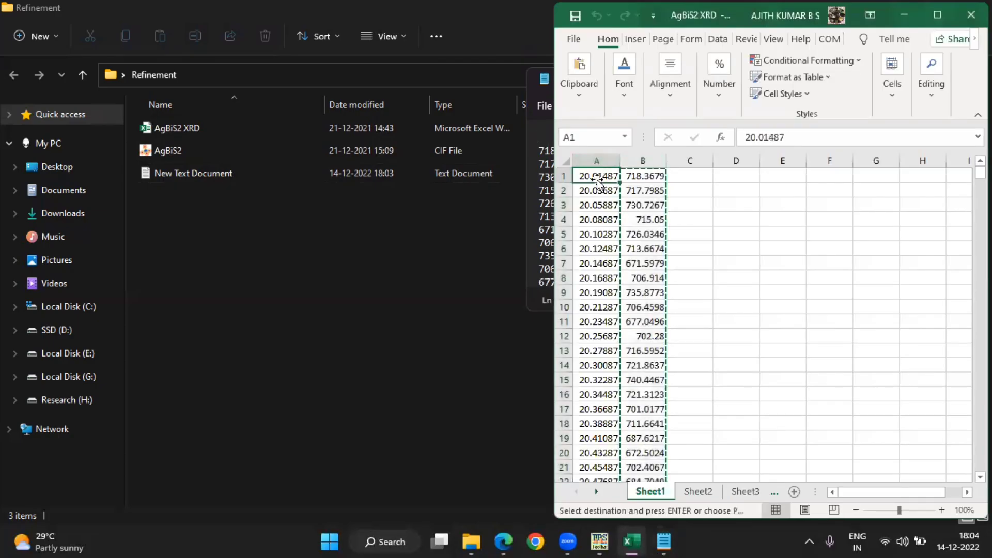
{"action": "left_click", "coordinate": [666, 541]}
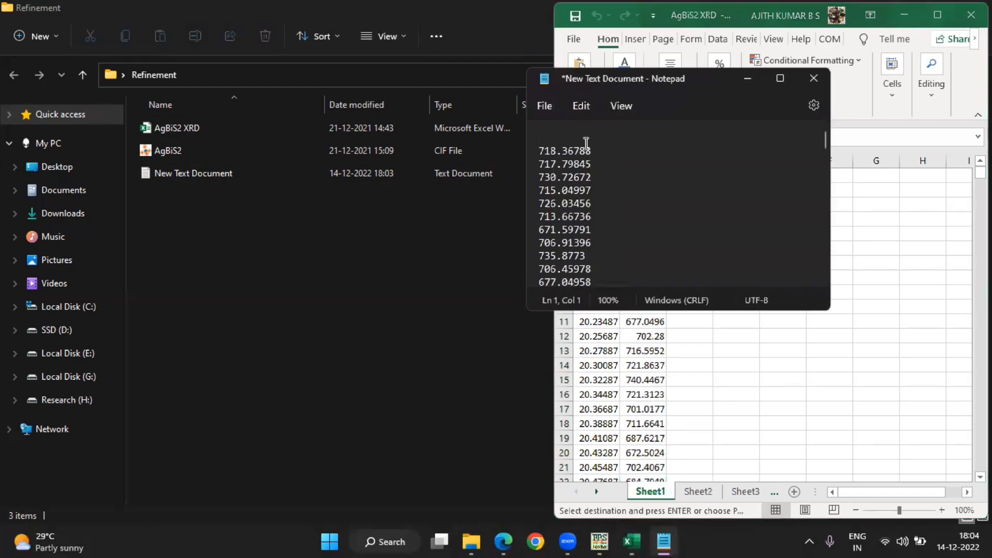
{"action": "key", "text": "ctrl+v"}
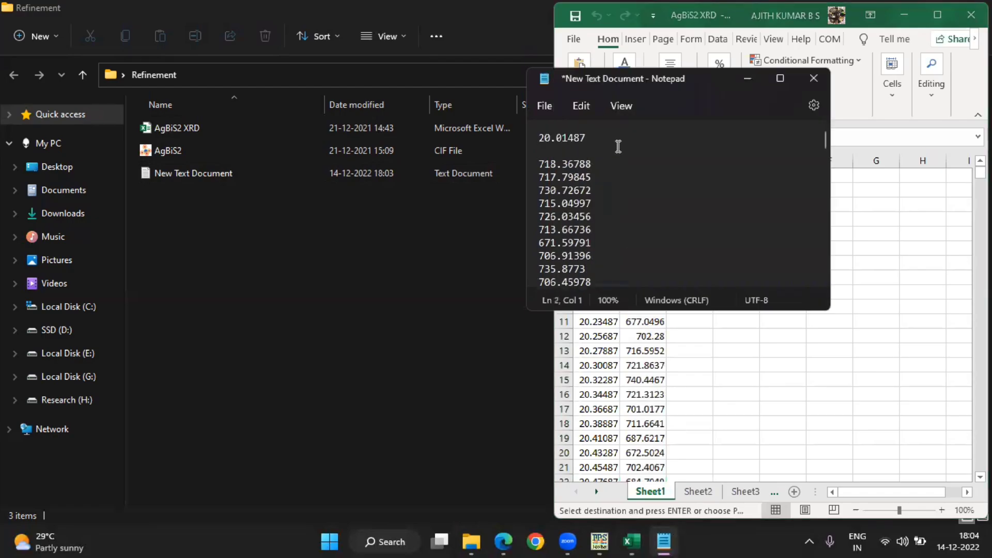
Append the final angle 89.99687 from cell A3182 of Sheet1 to the first line, separated by a space from 20.01487
{"action": "key", "text": "Left"}
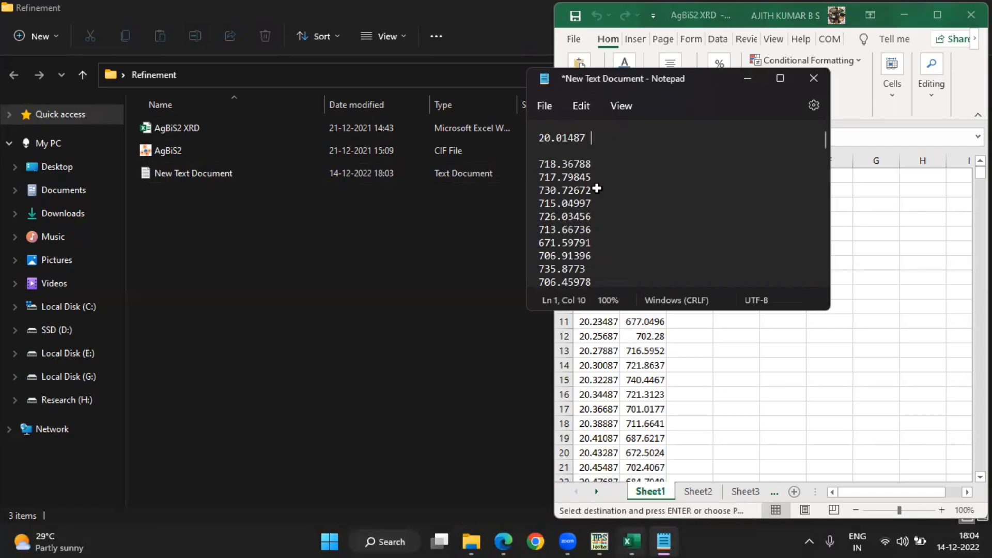
{"action": "key", "text": "alt+Tab"}
{"action": "left_click_drag", "start_coordinate": [980, 173], "coordinate": [969, 467]}
{"action": "left_click", "coordinate": [609, 467]}
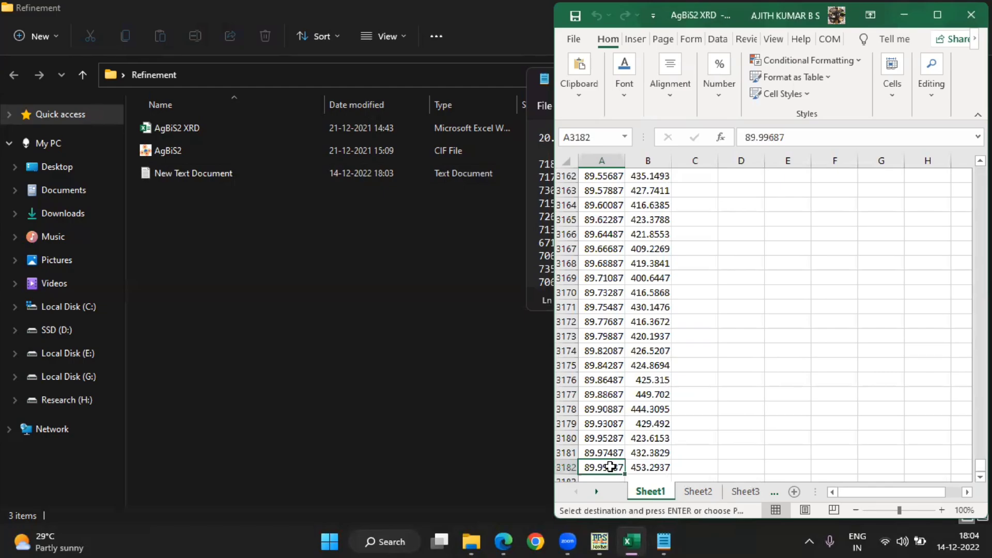
{"action": "left_click", "coordinate": [663, 540]}
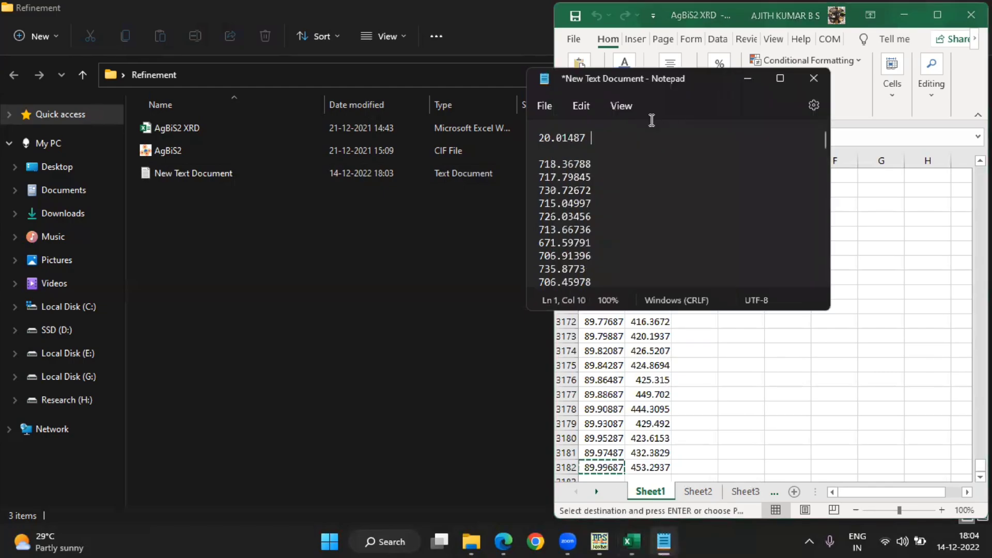
{"action": "key", "text": "ctrl+v"}
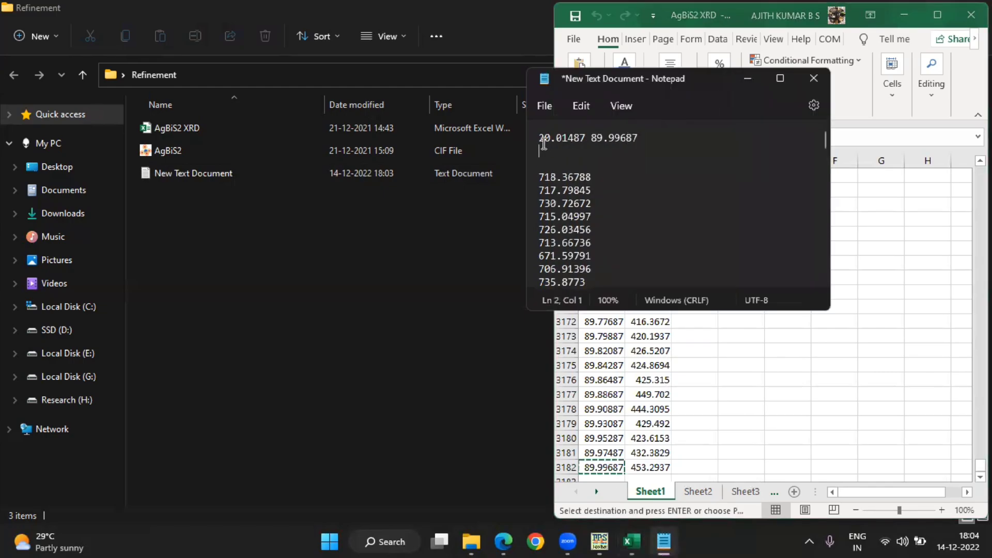
{"action": "left_click_drag", "start_coordinate": [540, 137], "coordinate": [644, 139]}
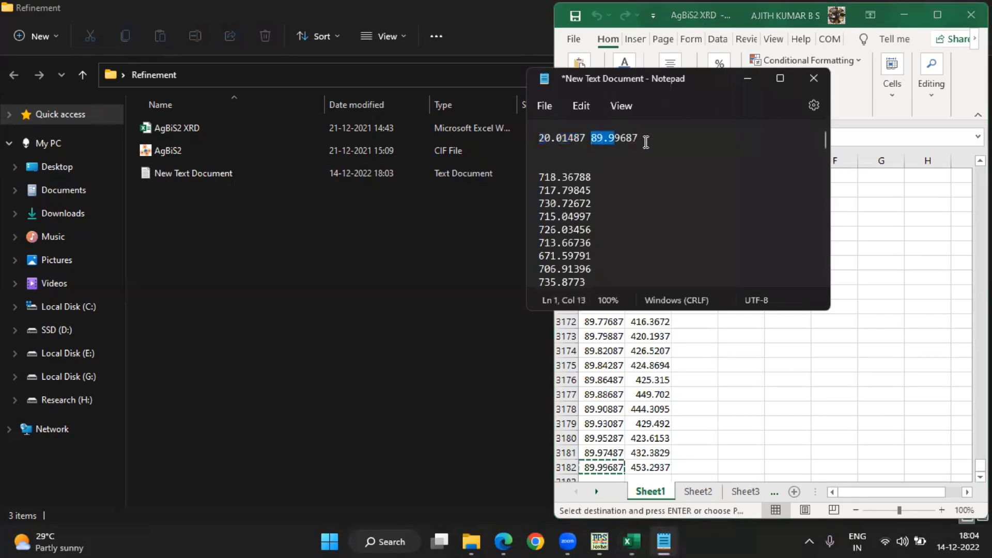
Compare the angles in cells A1 and A2 for the step size, and add another space after 20.01487 in the text document
{"action": "left_click", "coordinate": [588, 141]}
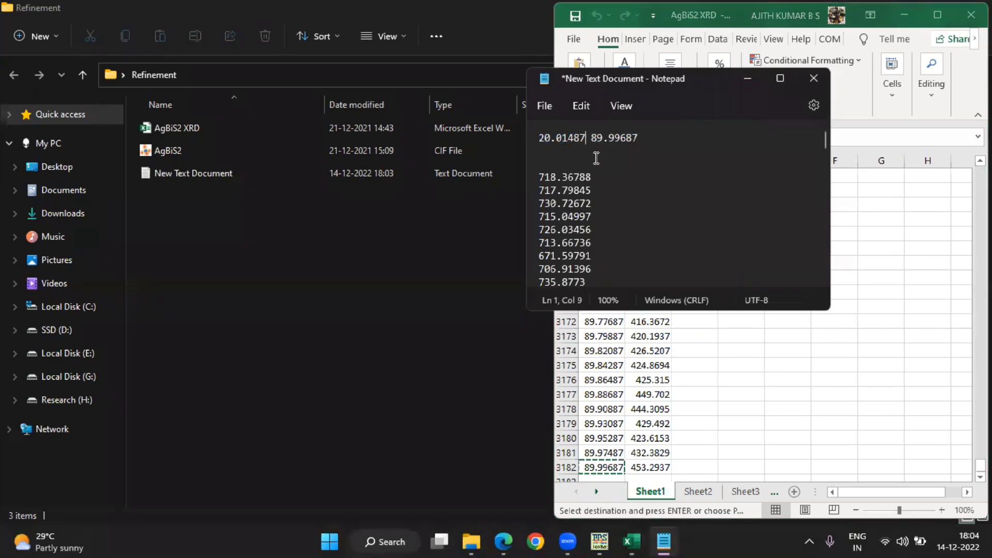
{"action": "left_click", "coordinate": [637, 342]}
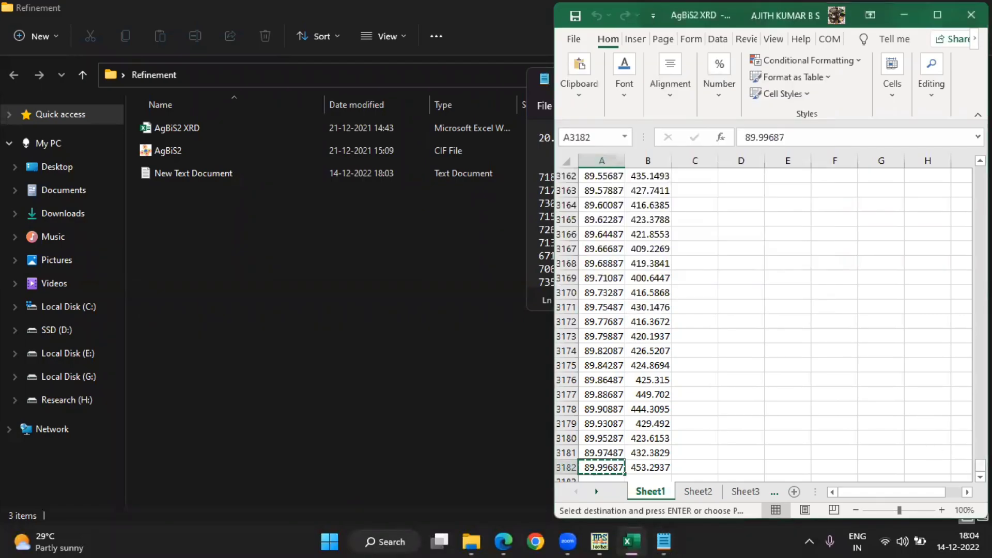
{"action": "left_click_drag", "start_coordinate": [980, 465], "coordinate": [980, 172]}
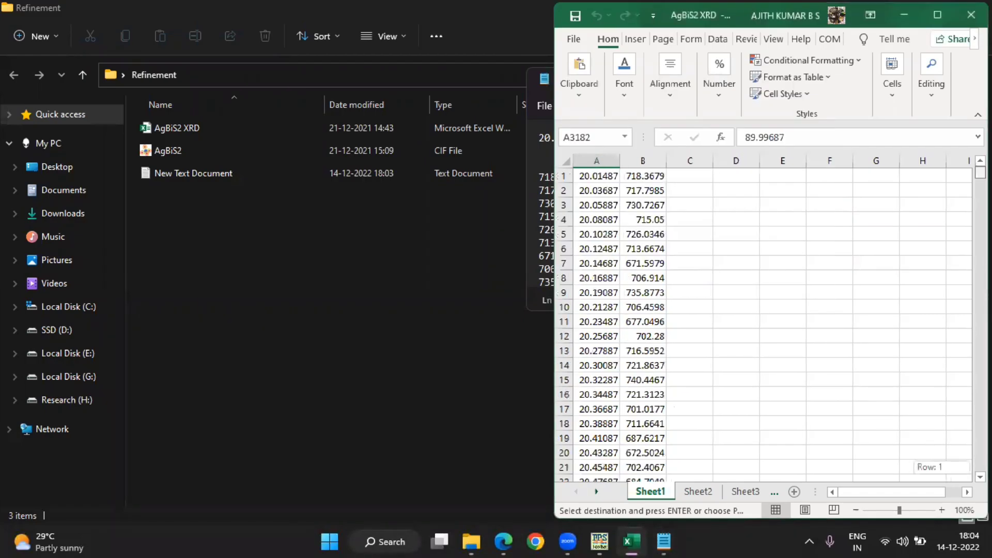
{"action": "left_click", "coordinate": [603, 190]}
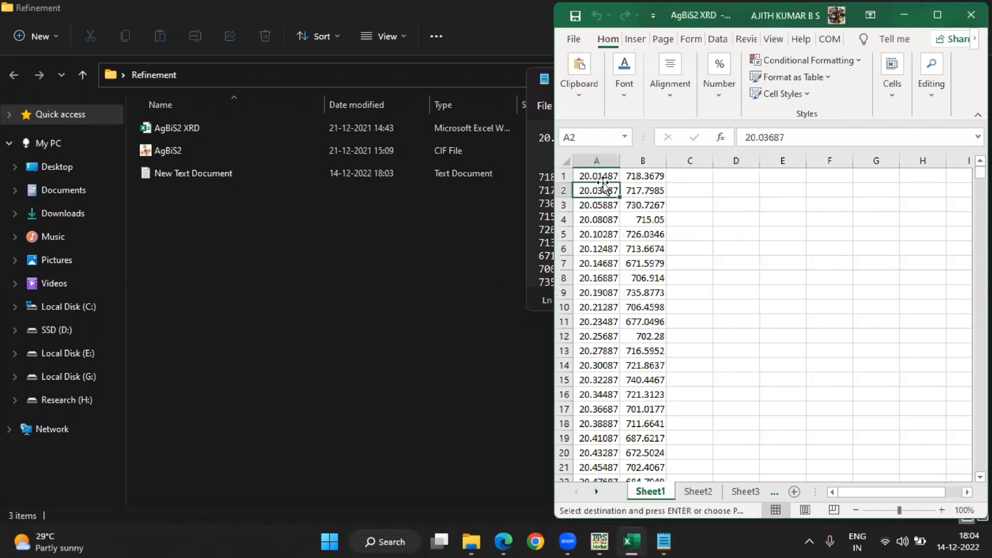
{"action": "left_click", "coordinate": [602, 176]}
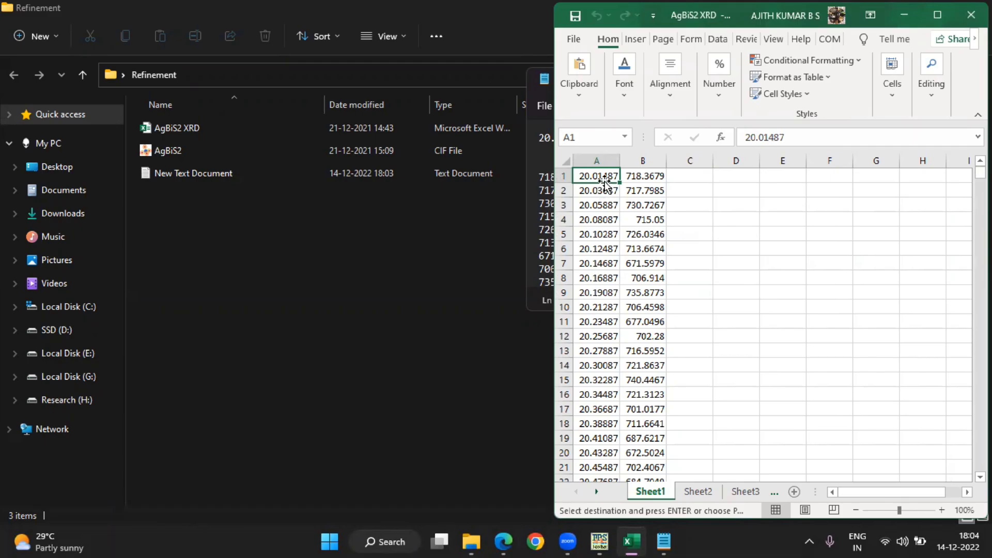
{"action": "left_click", "coordinate": [544, 148]}
{"action": "left_click", "coordinate": [592, 142]}
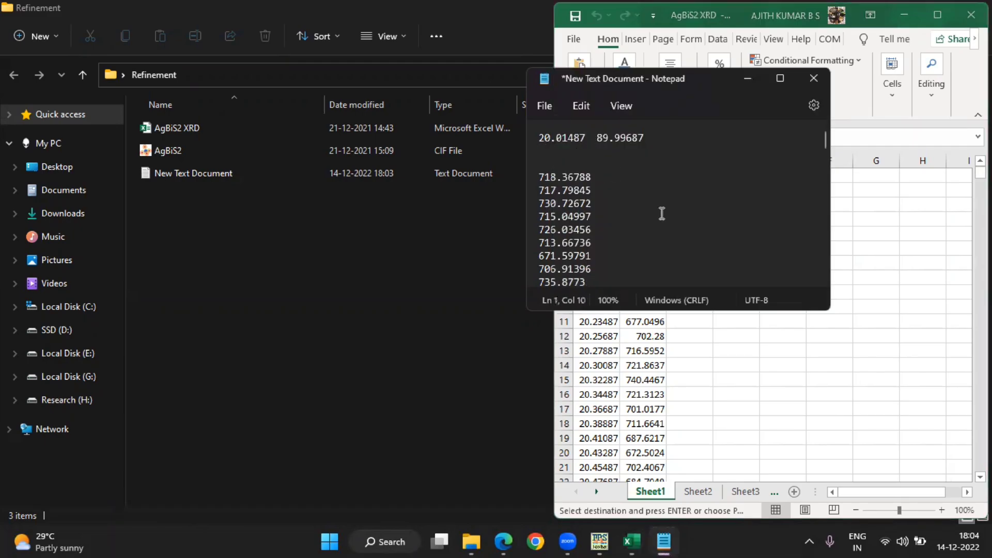
Insert the step size 0.022 between the starting and final angles on the first line of the text document
{"action": "left_click", "coordinate": [654, 495]}
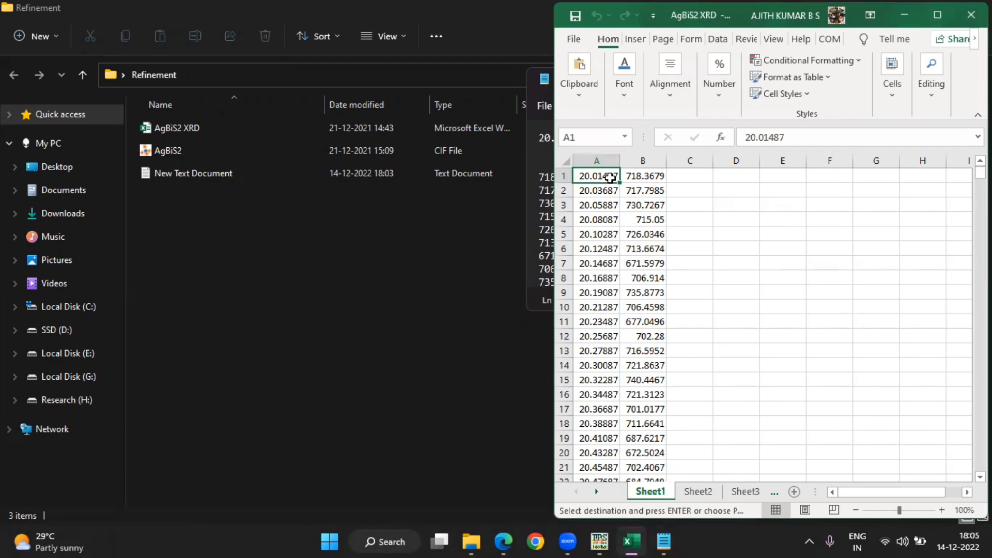
{"action": "left_click", "coordinate": [546, 156]}
{"action": "left_click", "coordinate": [586, 138]}
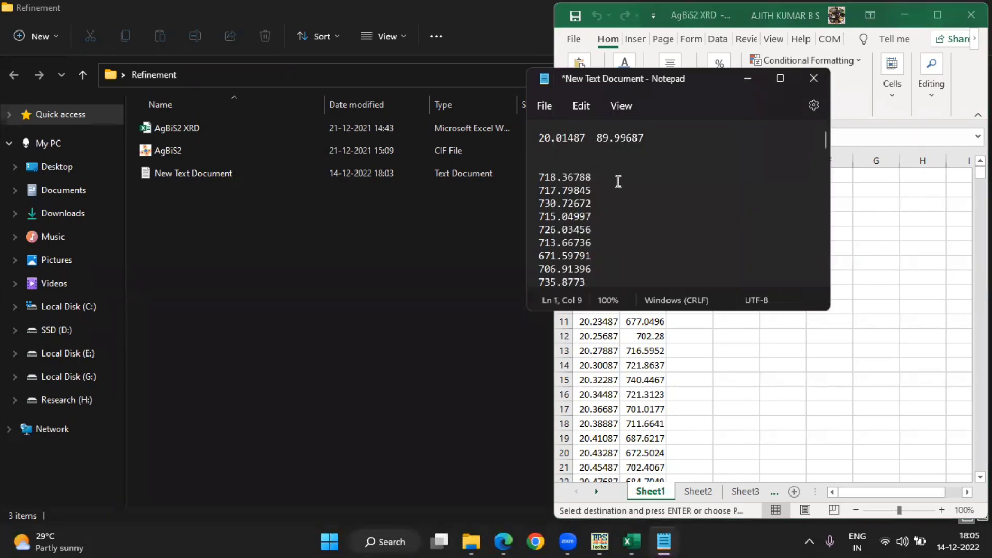
{"action": "type", "text": "0.0"}
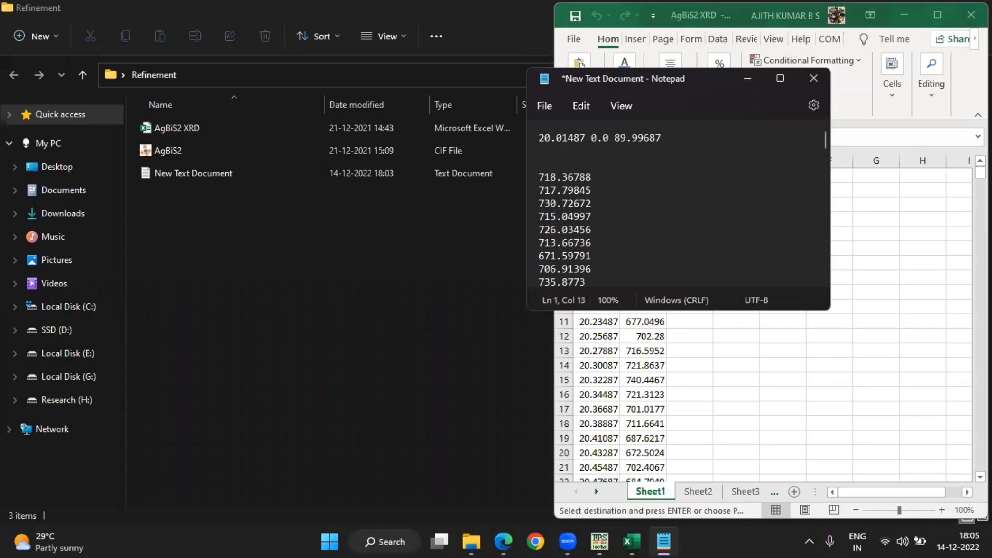
{"action": "type", "text": "22"}
{"action": "left_click", "coordinate": [589, 140]}
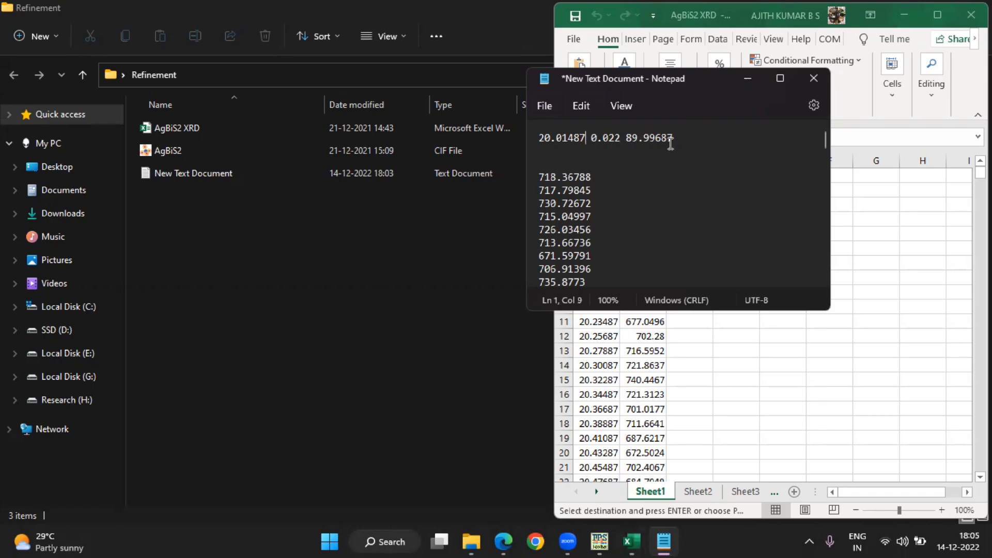
Delete the blank lines between the angle line and the intensity values, and check the list against column B of Sheet1
{"action": "left_click", "coordinate": [558, 164]}
{"action": "key", "text": "Delete"}
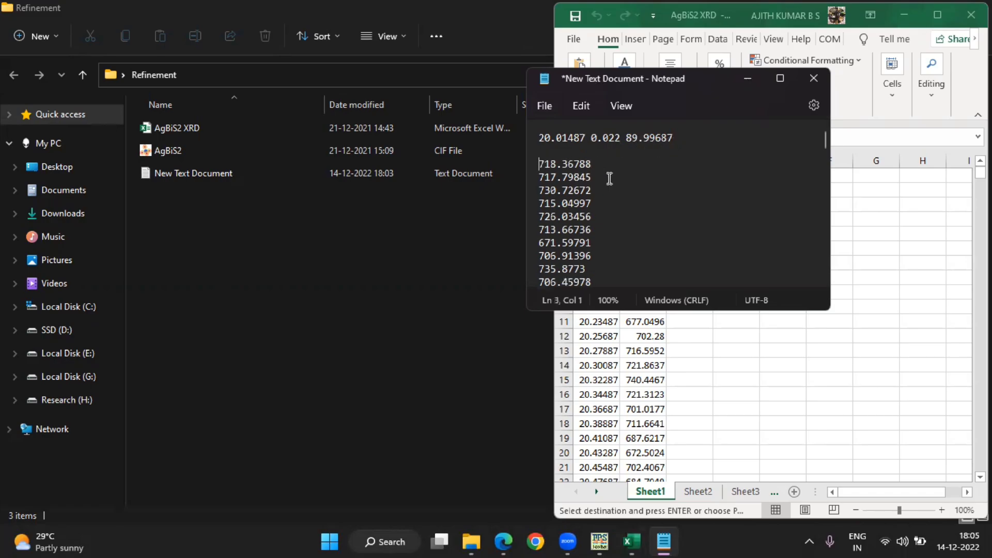
{"action": "key", "text": "Delete"}
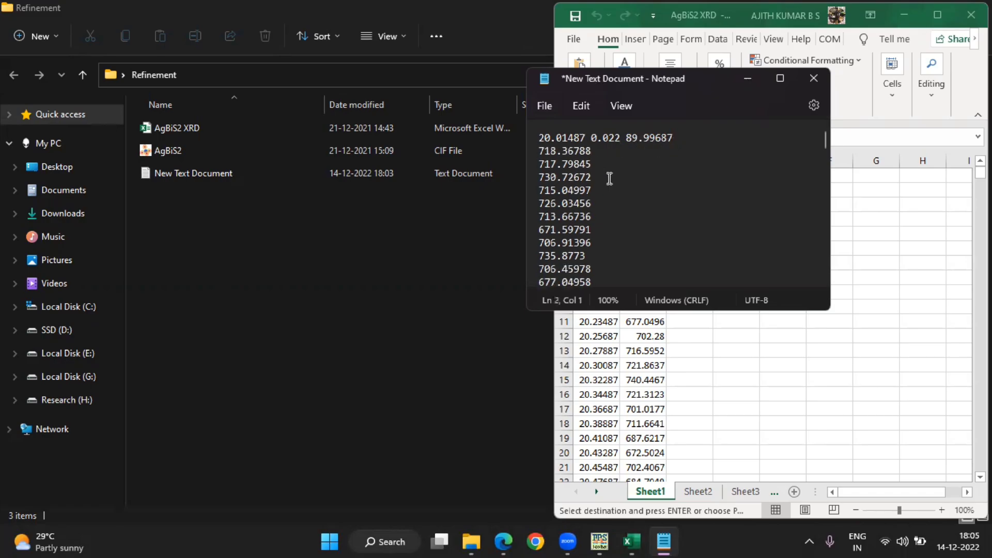
{"action": "left_click", "coordinate": [687, 354]}
{"action": "left_click", "coordinate": [645, 160]}
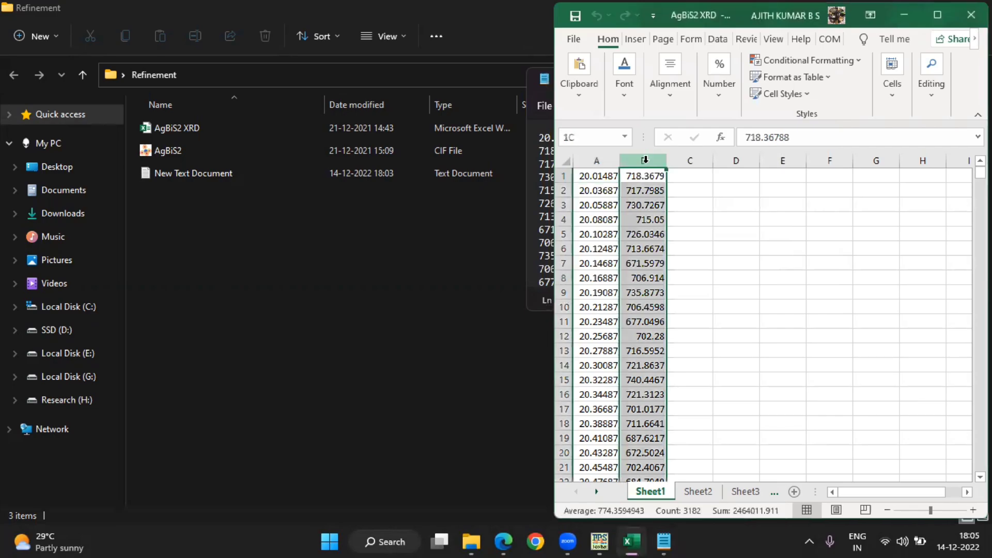
{"action": "left_click", "coordinate": [663, 540]}
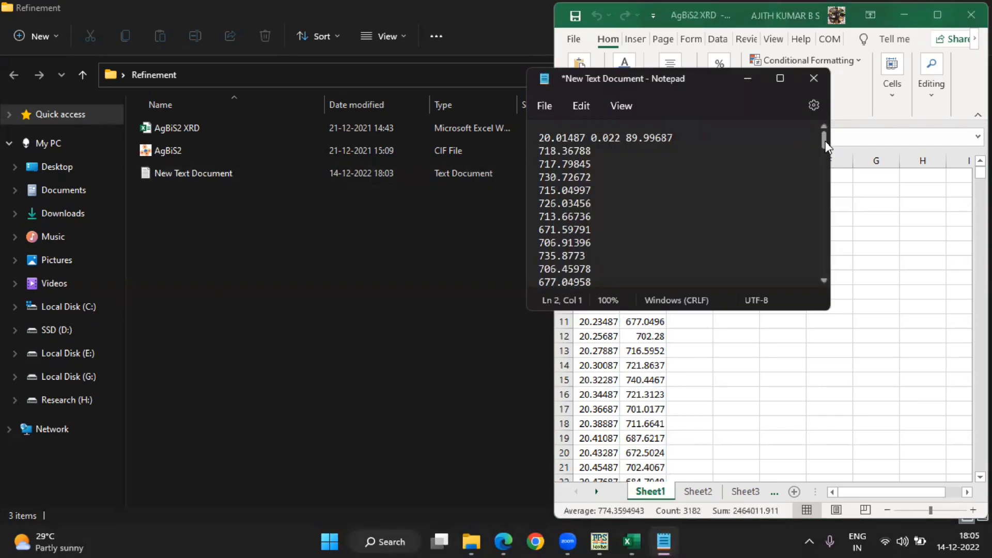
{"action": "mouse_move", "coordinate": [825, 146]}
{"action": "left_mouse_down"}
{"action": "mouse_move", "coordinate": [825, 265]}
{"action": "mouse_move", "coordinate": [814, 188]}
{"action": "mouse_move", "coordinate": [824, 138]}
{"action": "left_mouse_up"}
Save the text document under the new name abs.DAT in the Refinement folder
{"action": "left_click", "coordinate": [544, 107]}
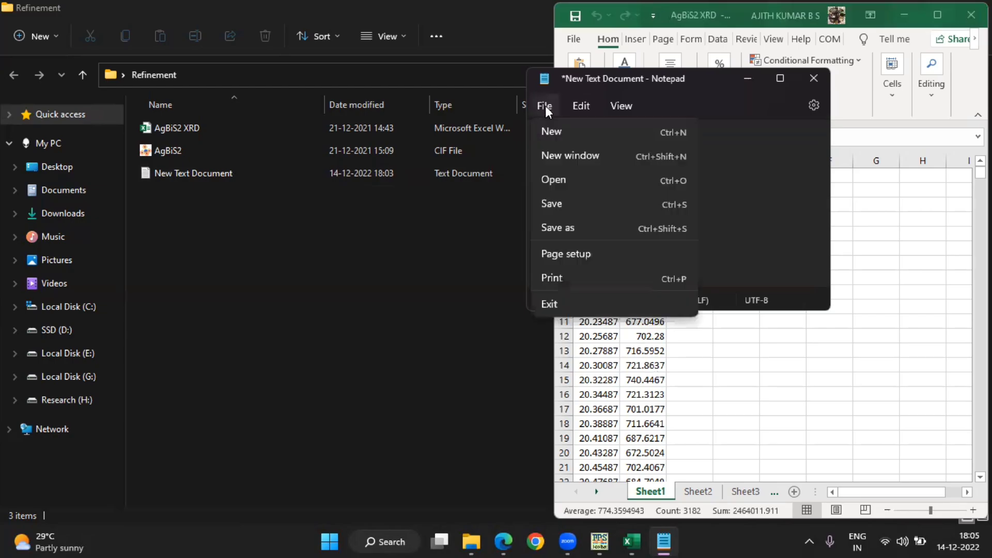
{"action": "left_click", "coordinate": [606, 228]}
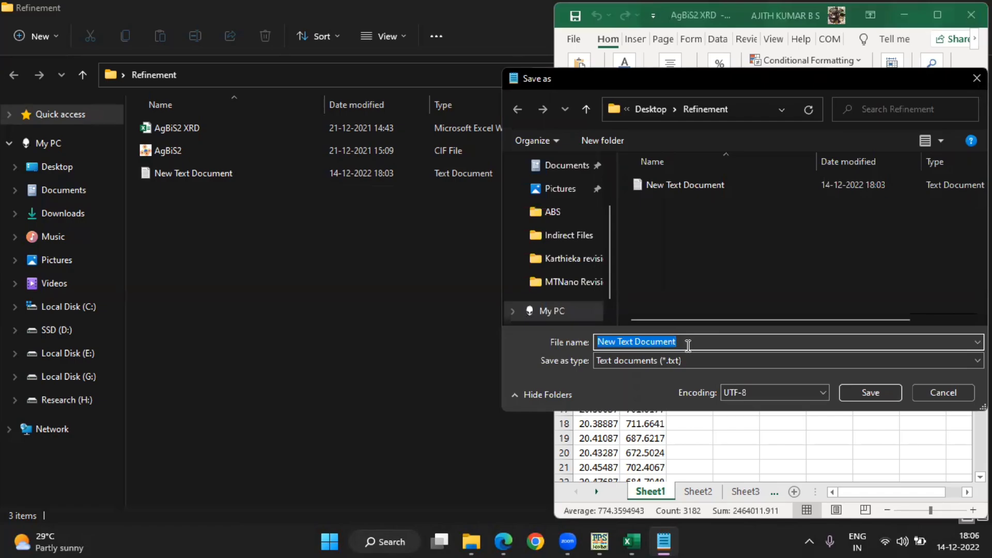
{"action": "type", "text": "abs"}
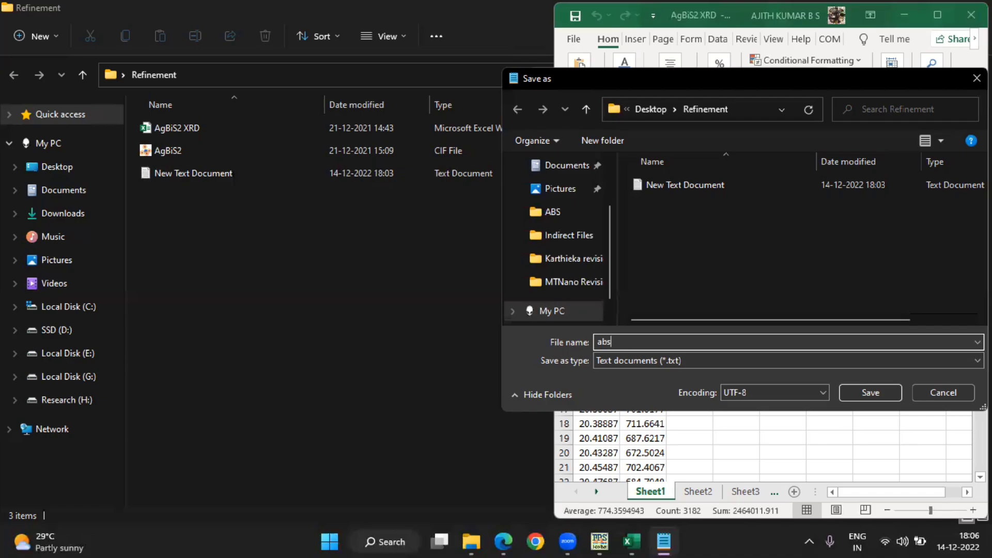
{"action": "type", "text": ".DAT"}
{"action": "left_click", "coordinate": [872, 393]}
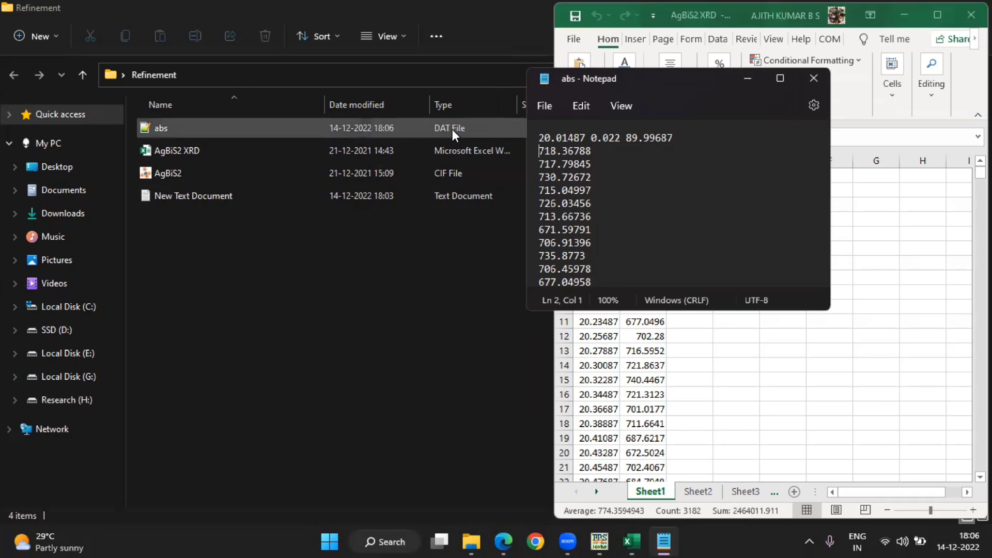
Rename the AgBiS2 CIF file in the Refinement folder as abs
{"action": "left_click", "coordinate": [293, 272]}
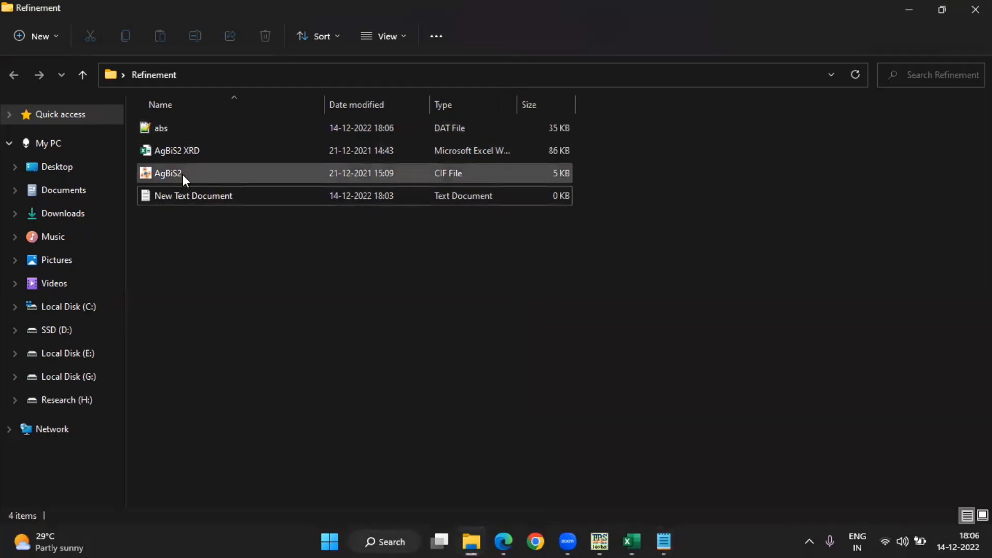
{"action": "left_click", "coordinate": [182, 175]}
{"action": "left_click", "coordinate": [182, 175]}
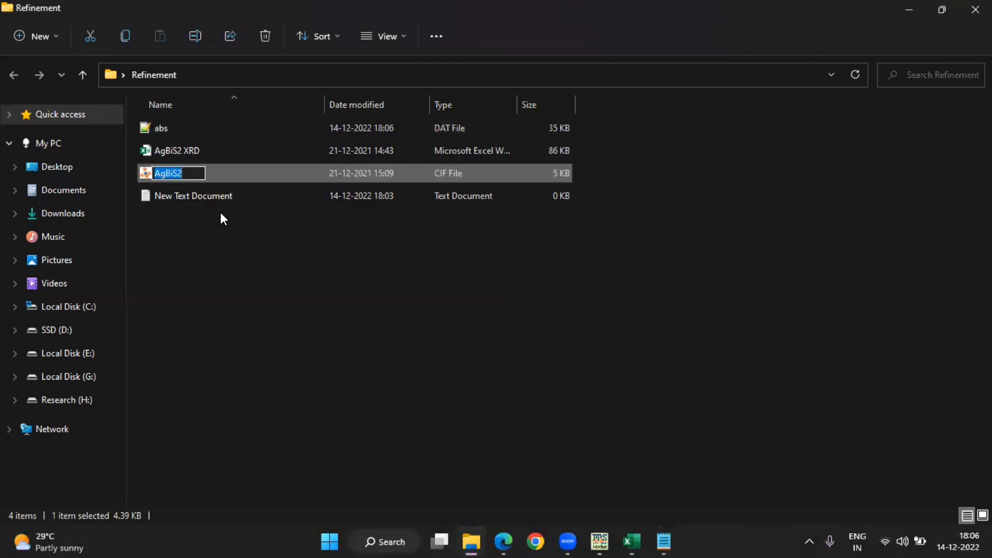
{"action": "type", "text": "abs"}
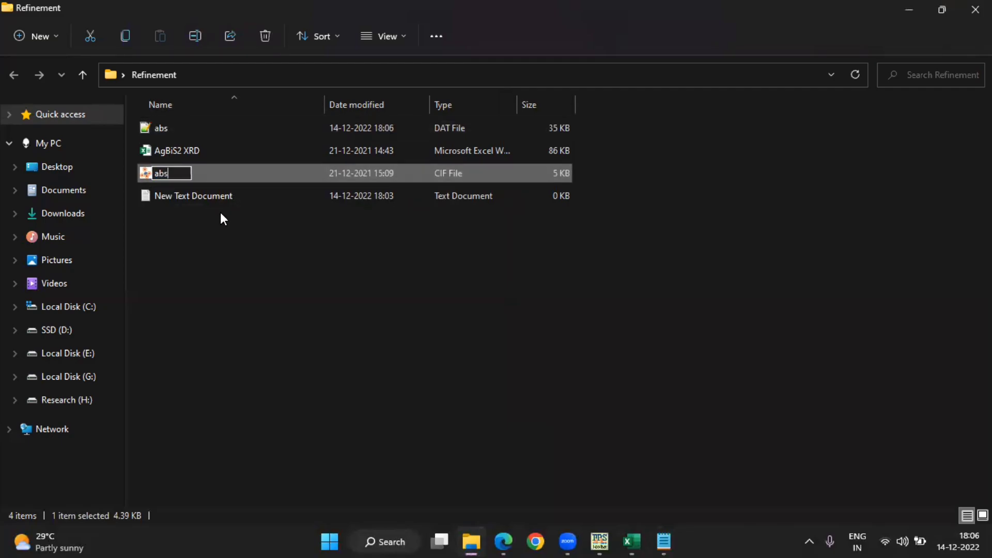
{"action": "left_click", "coordinate": [215, 240]}
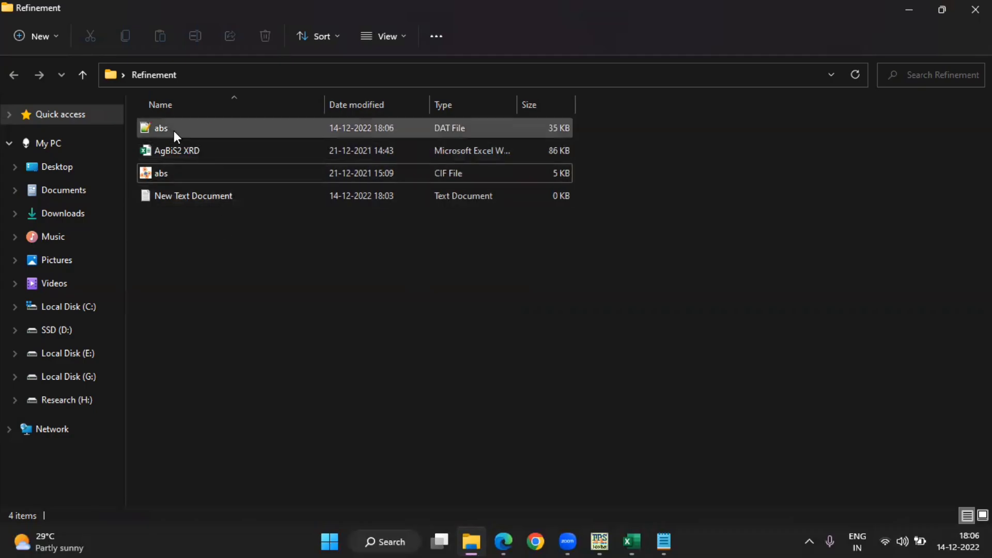
Review the workbook and the abs data file, and minimize them and the Refinement folder to reach the FullProf Suite ToolBar
{"action": "left_click", "coordinate": [635, 532]}
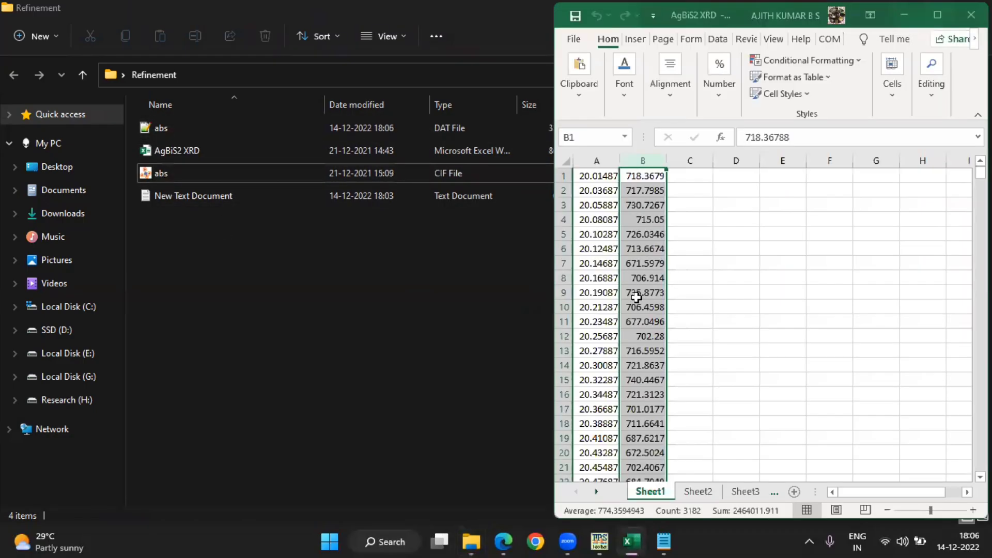
{"action": "left_click", "coordinate": [663, 541]}
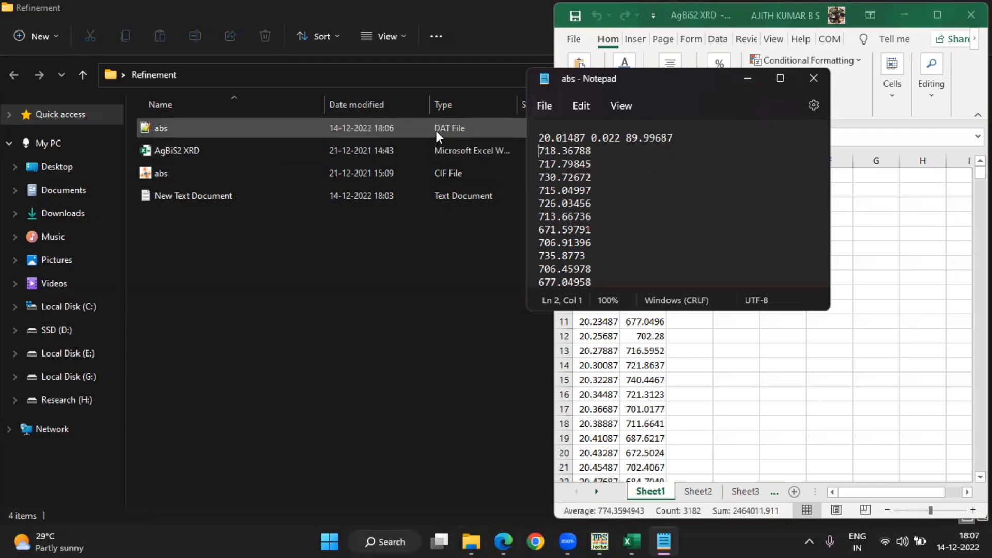
{"action": "left_click", "coordinate": [747, 78]}
{"action": "left_click", "coordinate": [903, 15]}
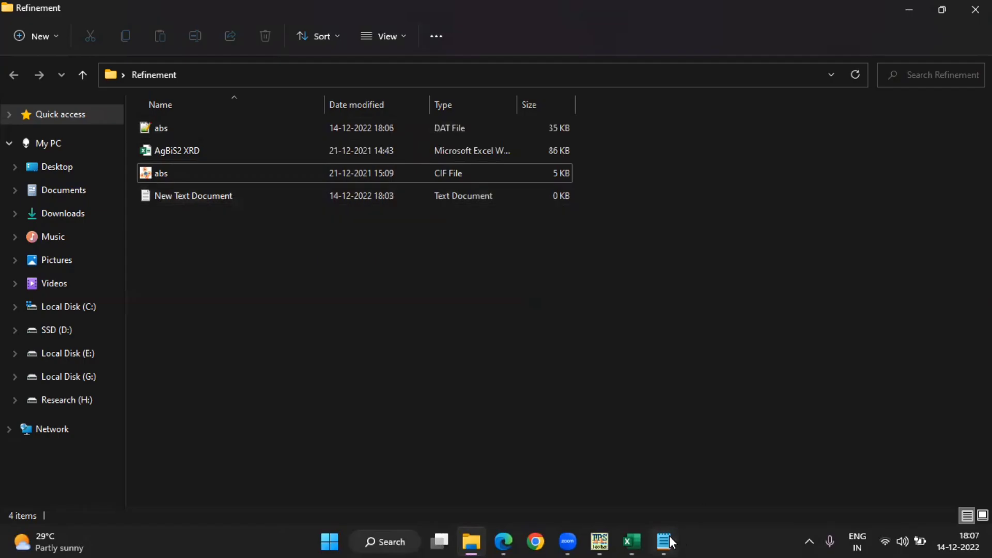
{"action": "left_click", "coordinate": [909, 10]}
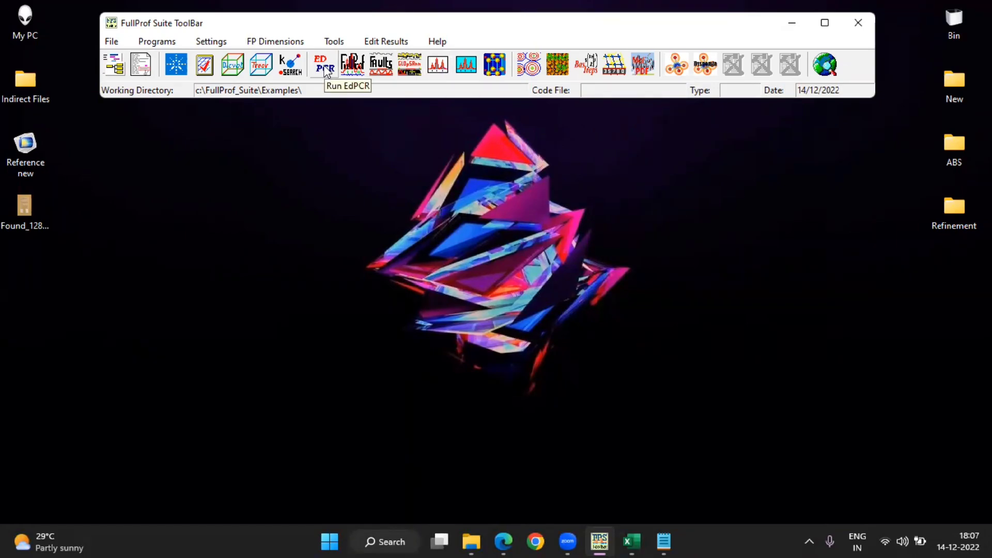
Launch WinPLOTR from the FullProf Suite ToolBar and start opening a pattern file
{"action": "left_click", "coordinate": [437, 72]}
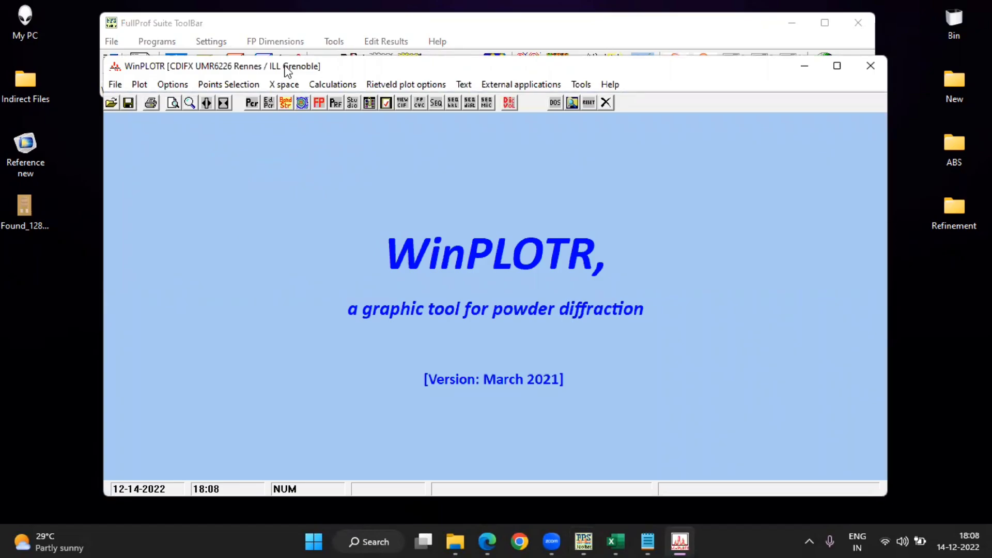
{"action": "left_click_drag", "start_coordinate": [361, 69], "coordinate": [389, 67]}
{"action": "left_click", "coordinate": [145, 84]}
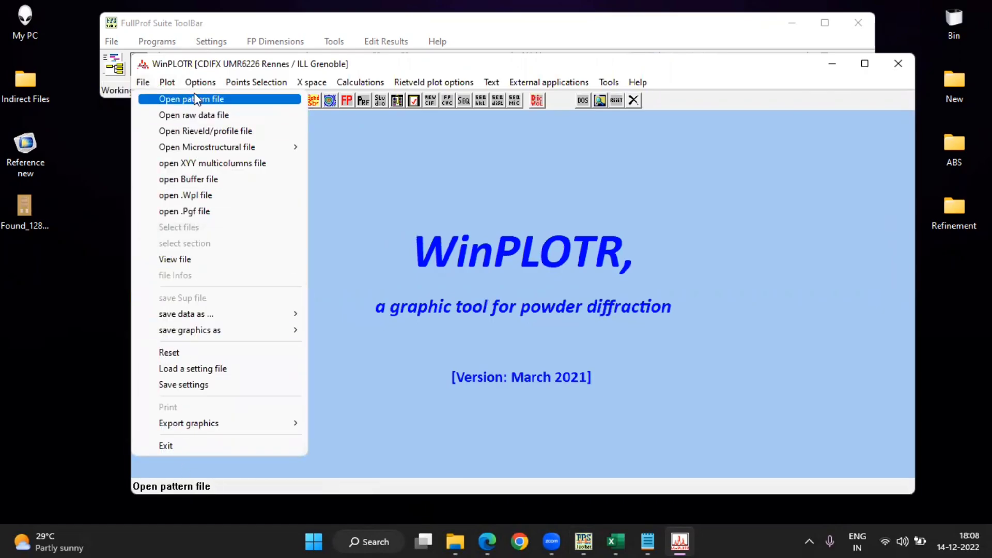
{"action": "left_click", "coordinate": [105, 298]}
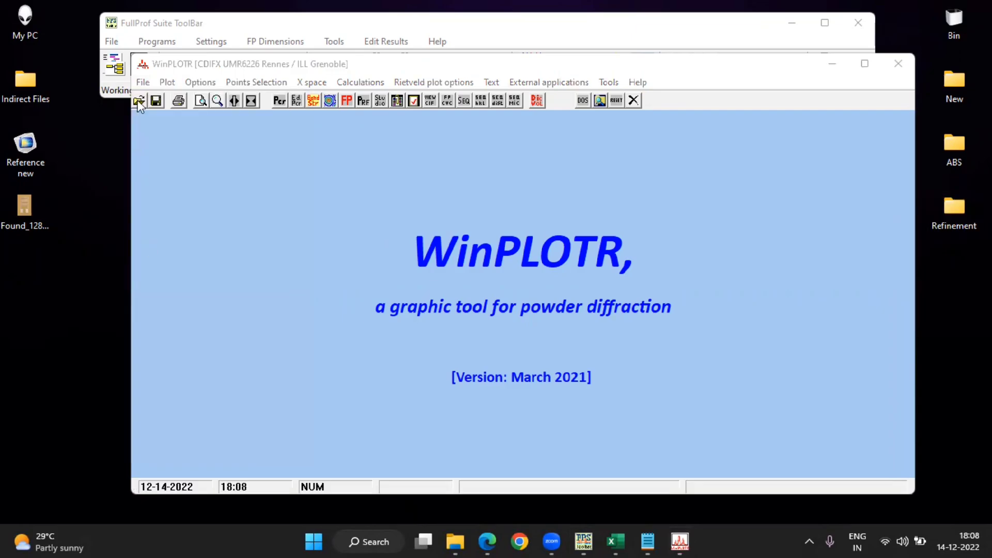
{"action": "left_click", "coordinate": [141, 78]}
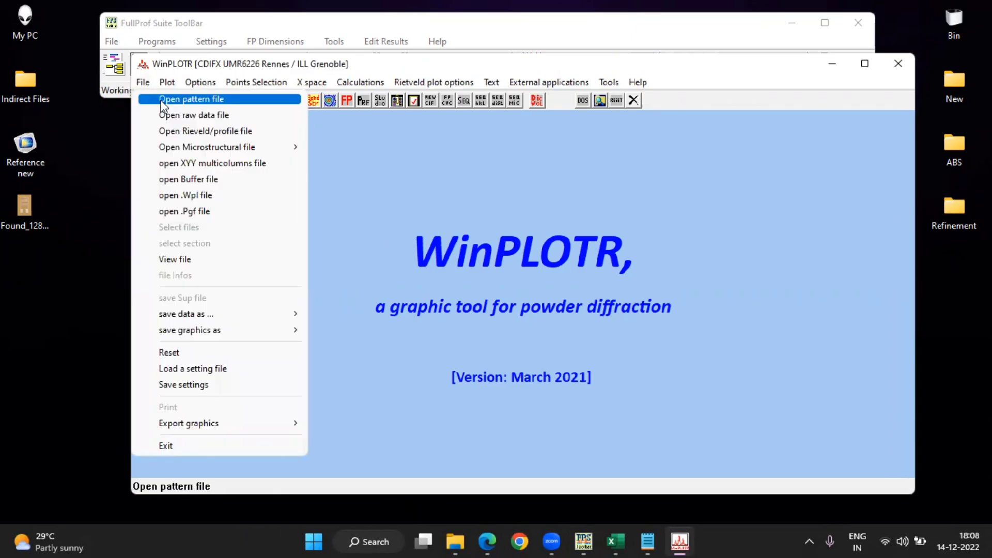
{"action": "left_click", "coordinate": [164, 100]}
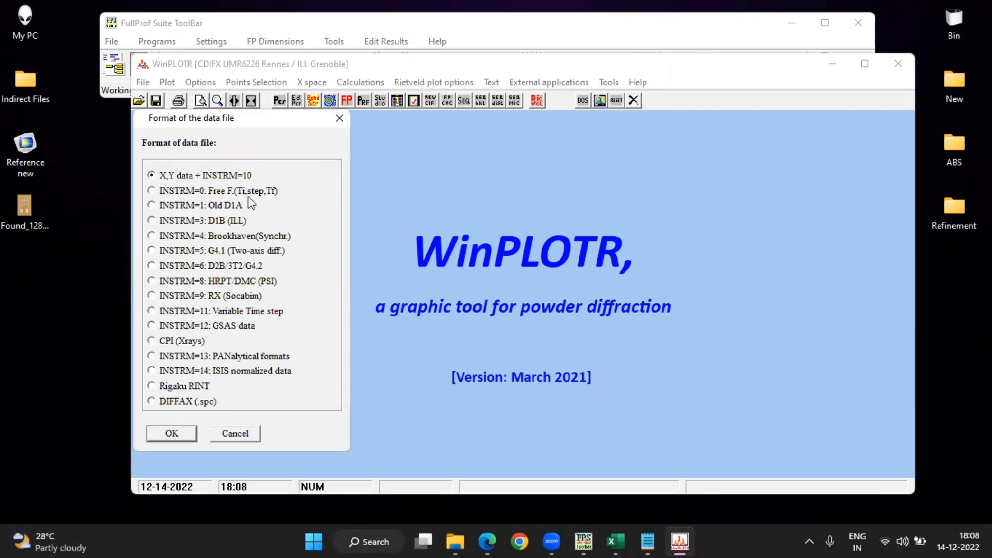
Check the angle line of the abs data in Notepad and set the data file format to INSTRM=0: Free F.(Ti,step,Tf)
{"action": "left_click", "coordinate": [647, 541]}
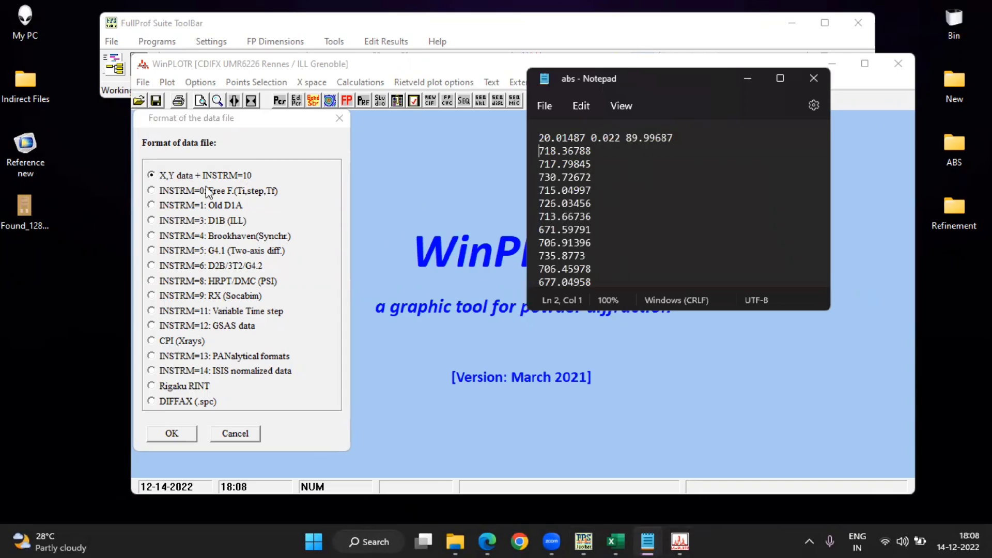
{"action": "left_click", "coordinate": [151, 191]}
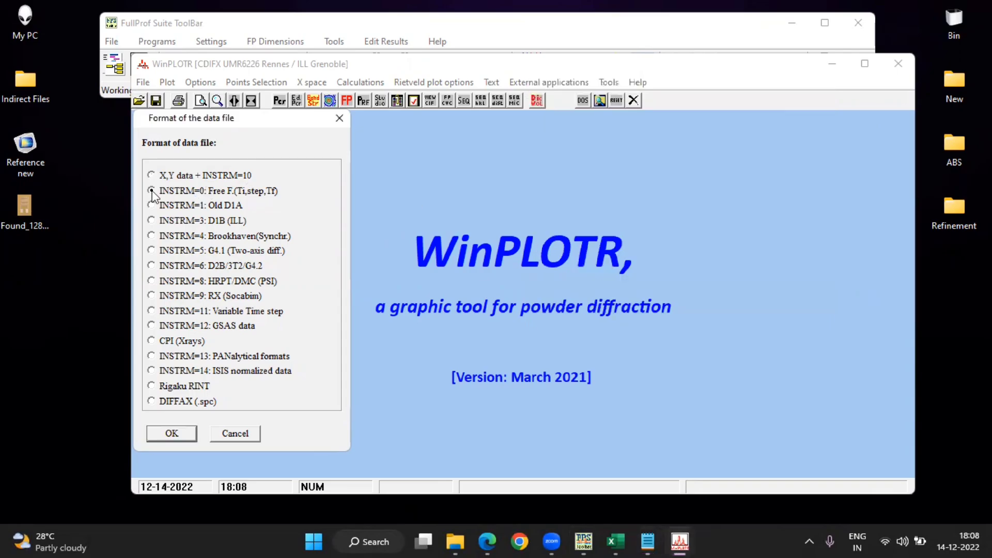
{"action": "left_click", "coordinate": [339, 118]}
{"action": "left_click", "coordinate": [147, 83]}
{"action": "left_click", "coordinate": [156, 98]}
{"action": "left_click", "coordinate": [172, 433]}
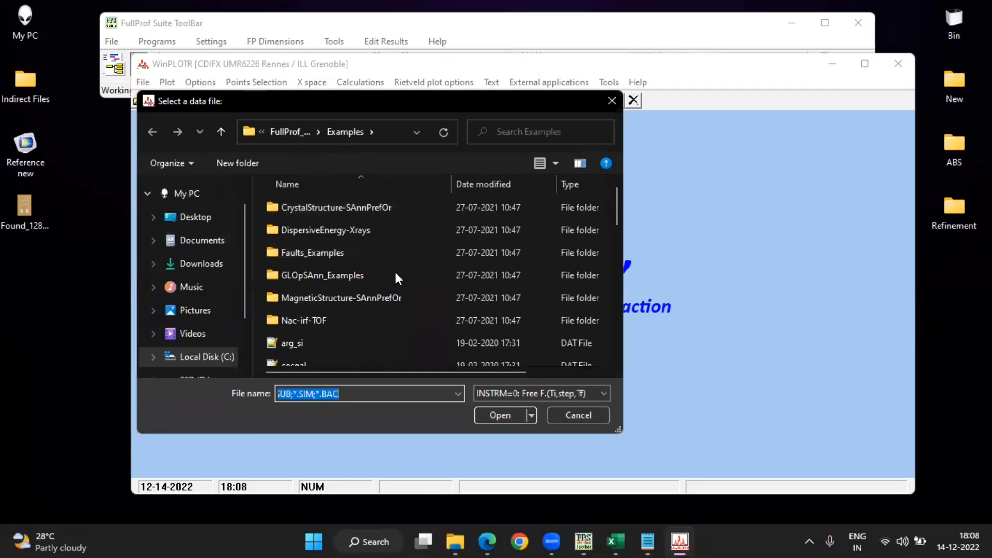
Load the abs DAT file from the Refinement folder on the Desktop to plot its diffraction pattern
{"action": "left_click", "coordinate": [199, 219]}
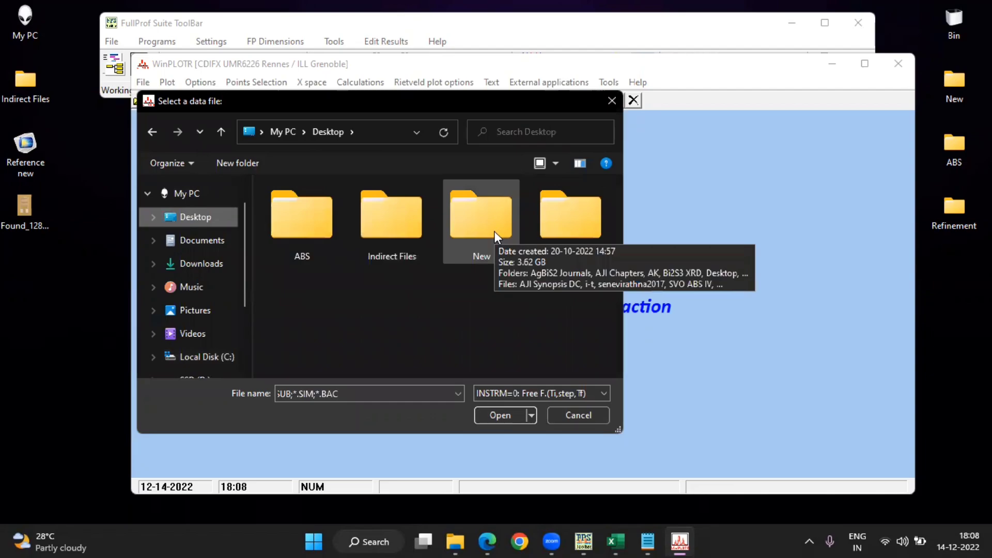
{"action": "double_click", "coordinate": [563, 217]}
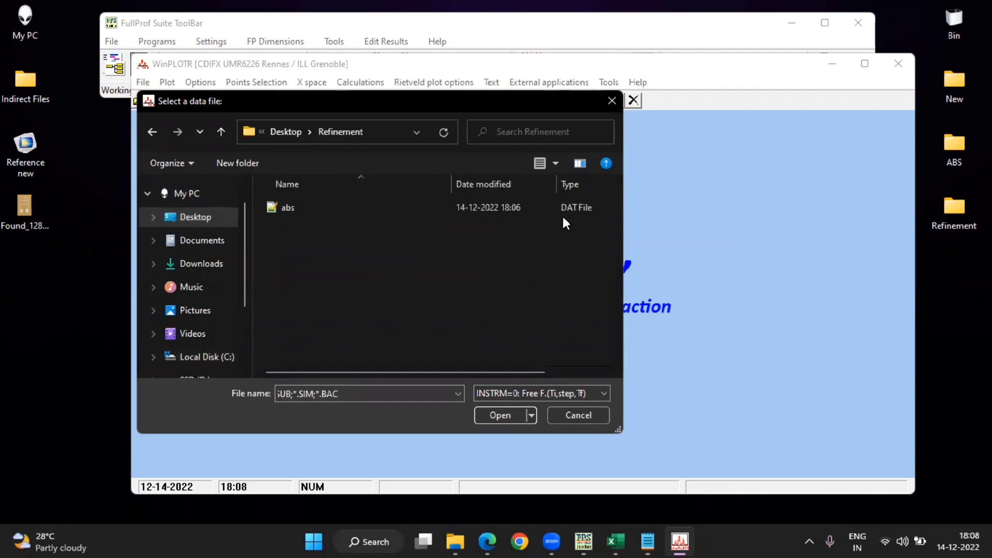
{"action": "left_click", "coordinate": [328, 209]}
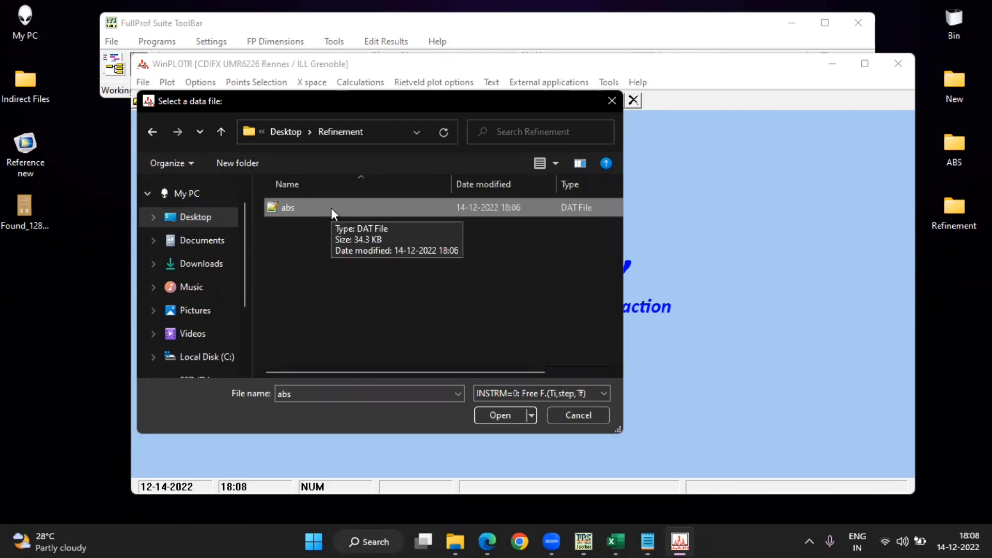
{"action": "left_click", "coordinate": [500, 415]}
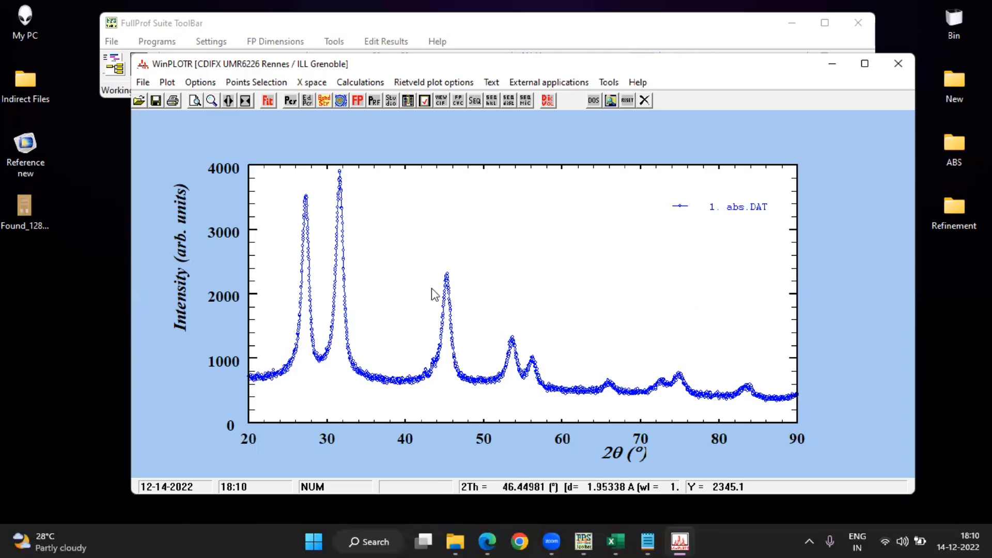
Close WinPLOTR, minimize the abs Notepad window, restart WinPLOTR and reload the abs DAT pattern in INSTRM=0 format
{"action": "left_click", "coordinate": [898, 63]}
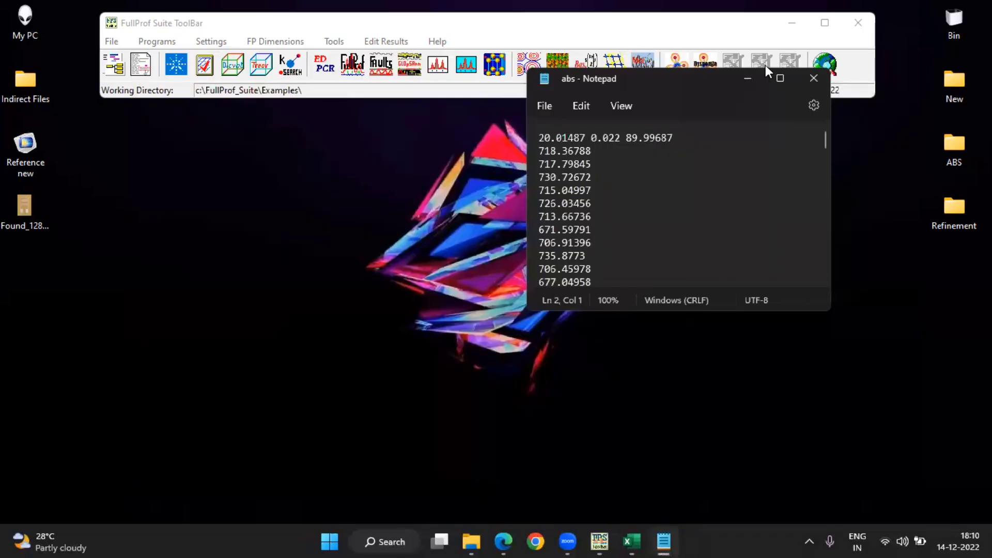
{"action": "left_click", "coordinate": [753, 80]}
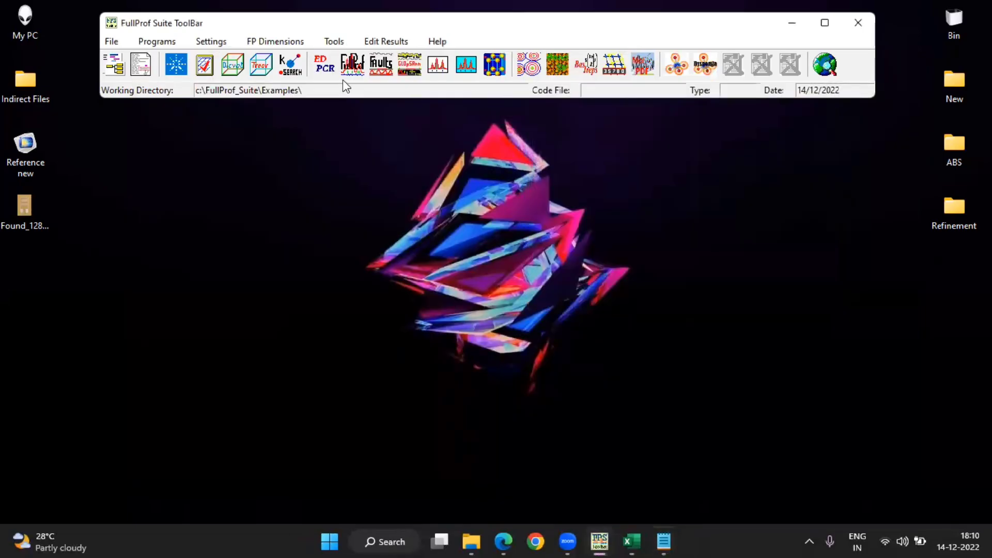
{"action": "left_click", "coordinate": [438, 67]}
{"action": "left_click", "coordinate": [115, 84]}
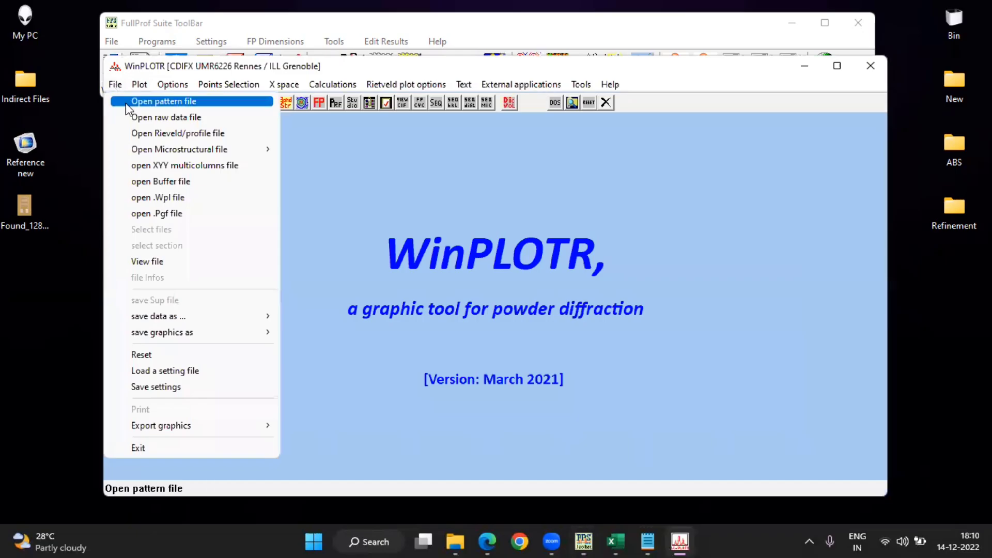
{"action": "left_click", "coordinate": [130, 103]}
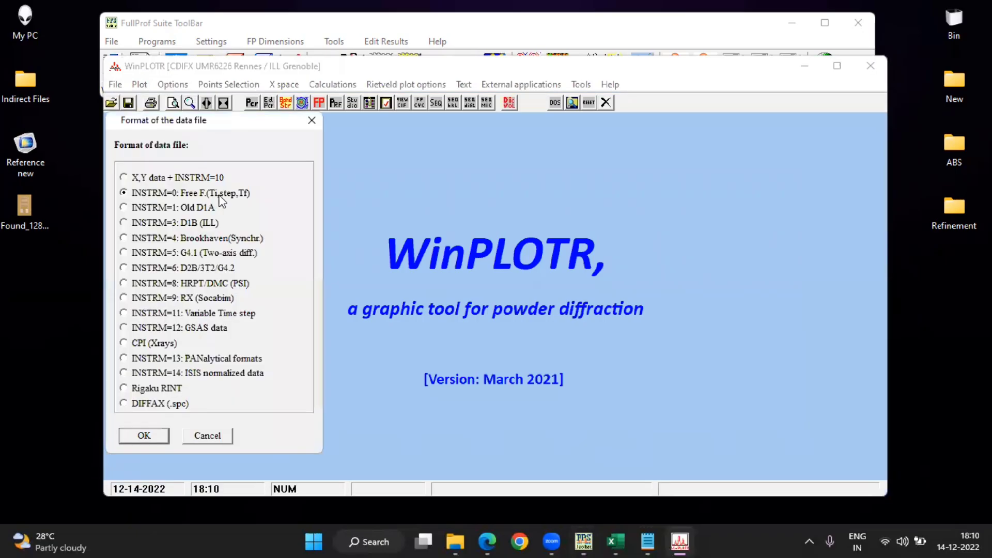
{"action": "left_click", "coordinate": [144, 435]}
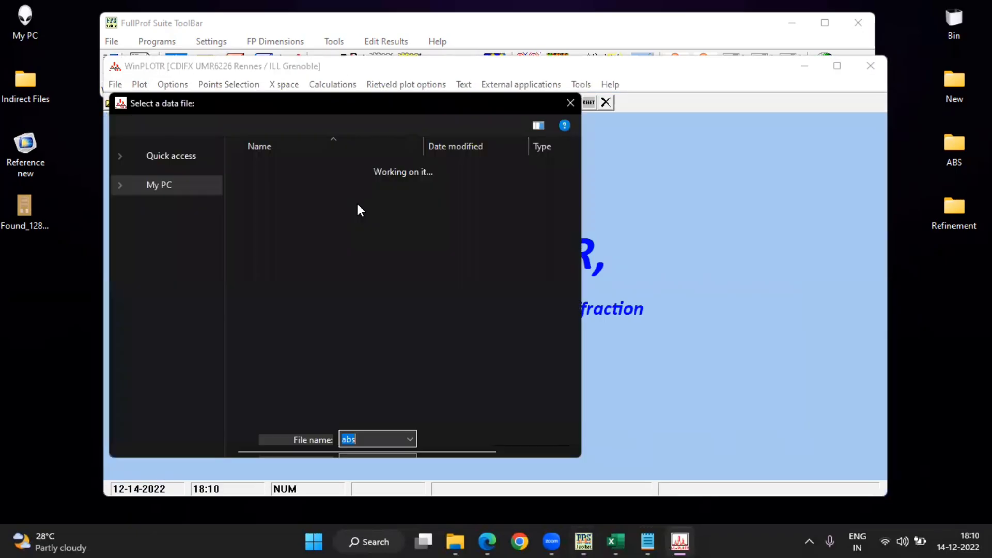
{"action": "left_click", "coordinate": [398, 208]}
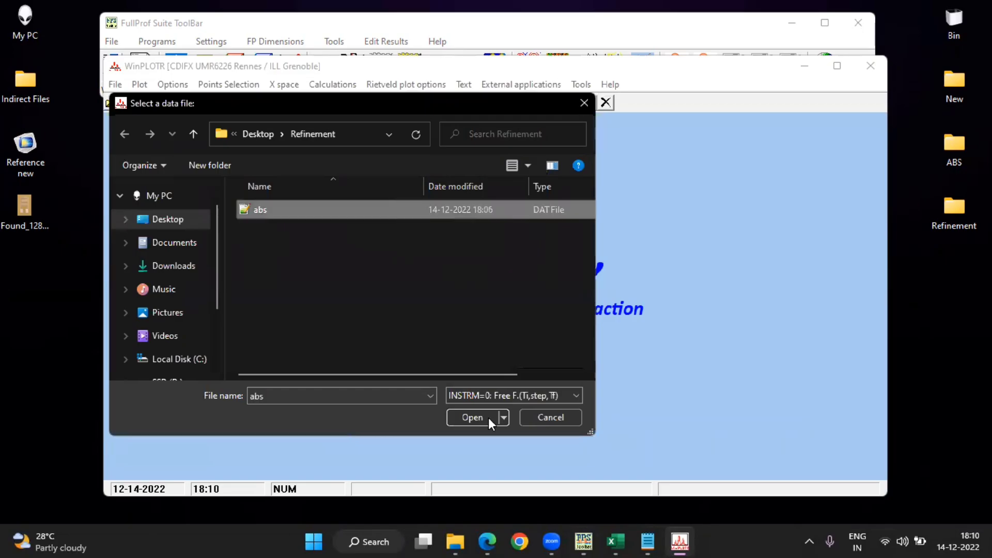
{"action": "left_click", "coordinate": [473, 418]}
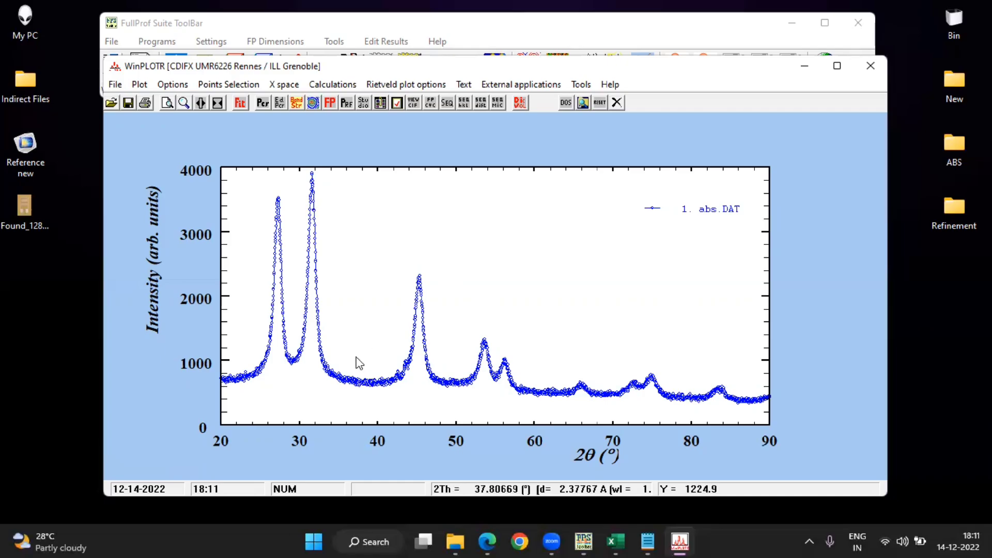
Generate automatic background points for the pattern with threshold 0.05, 3 smoothing iterations and the noisy data option, and close the points list
{"action": "left_click", "coordinate": [230, 85]}
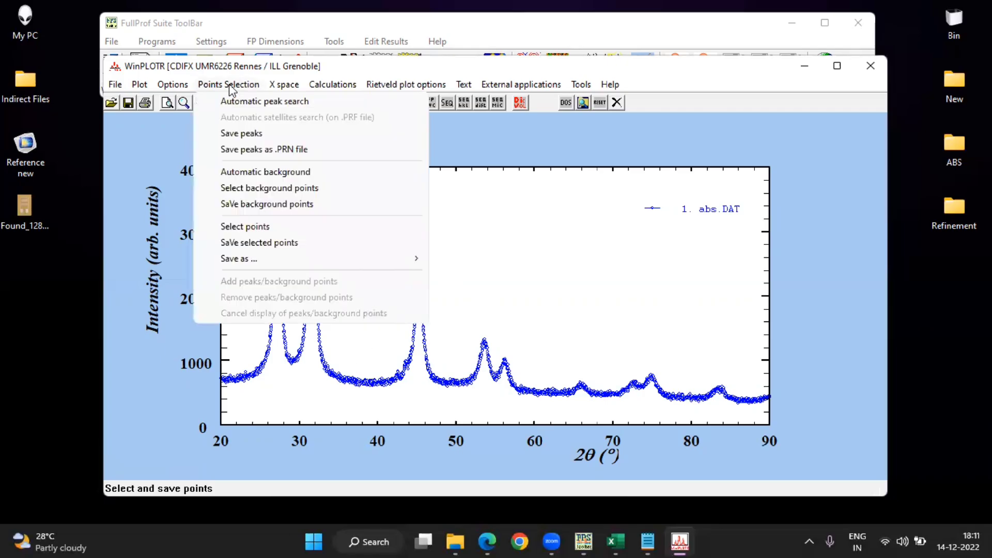
{"action": "left_click", "coordinate": [236, 172]}
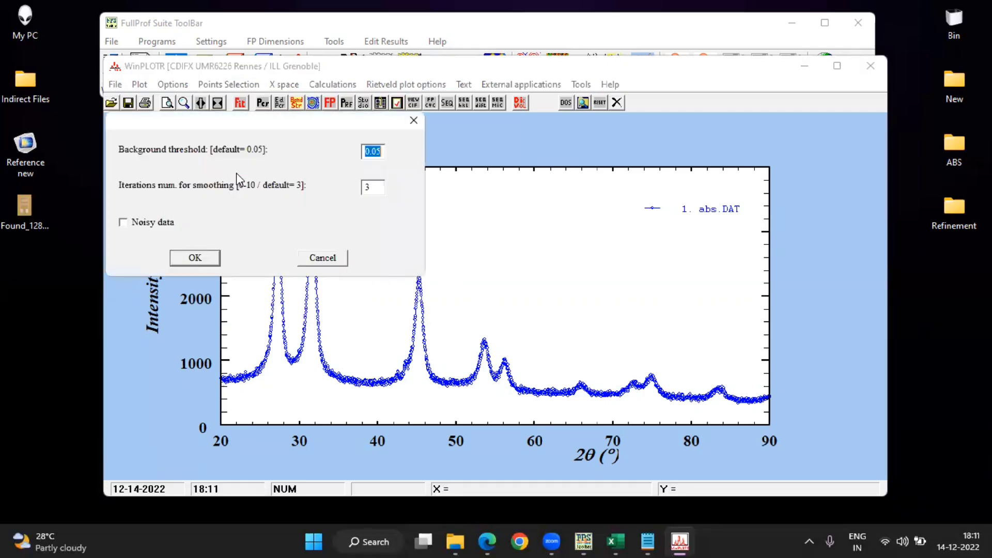
{"action": "left_click", "coordinate": [153, 225]}
{"action": "left_click", "coordinate": [188, 257]}
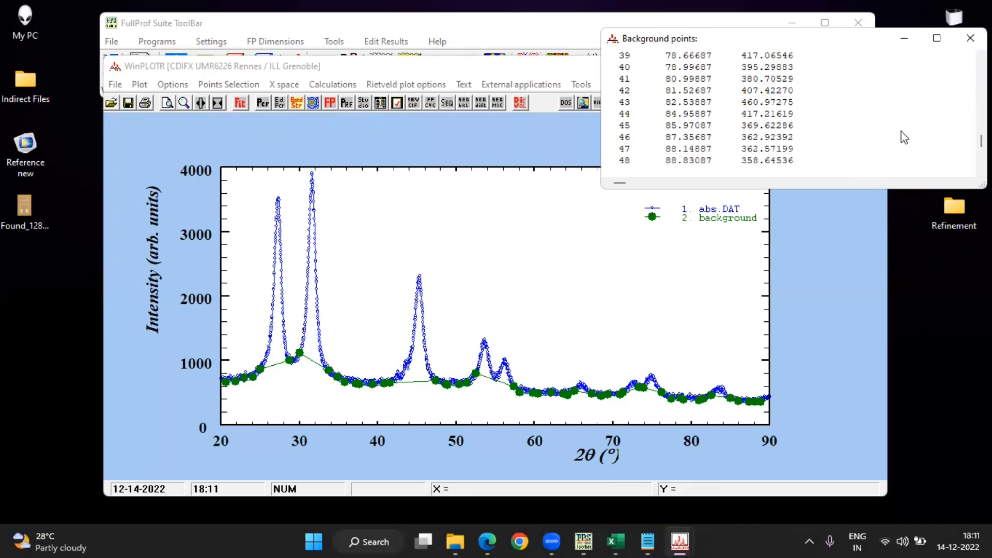
{"action": "left_click", "coordinate": [970, 38]}
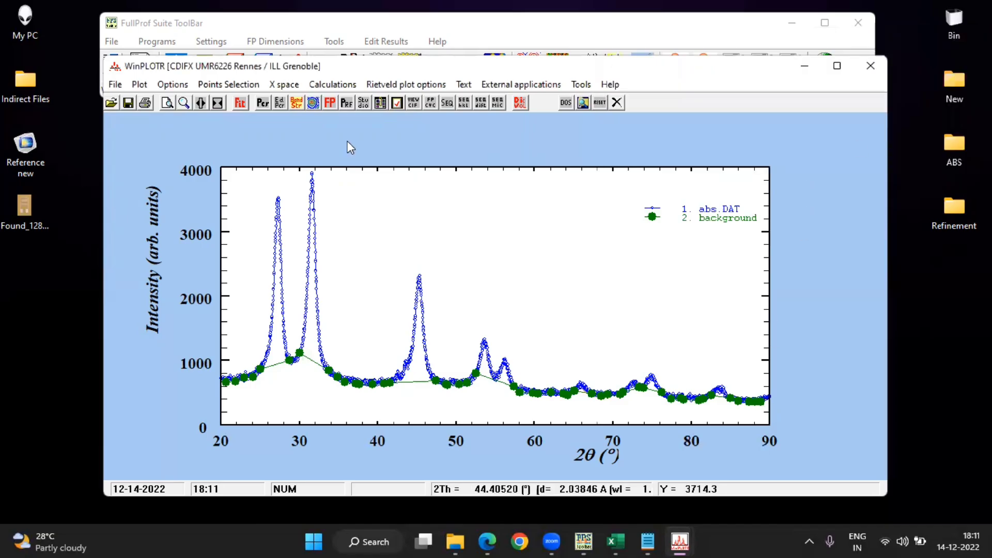
Save the background points as background file abs (*.BGR) in the Refinement folder, decline editing it, and close WinPLOTR
{"action": "left_click", "coordinate": [236, 86]}
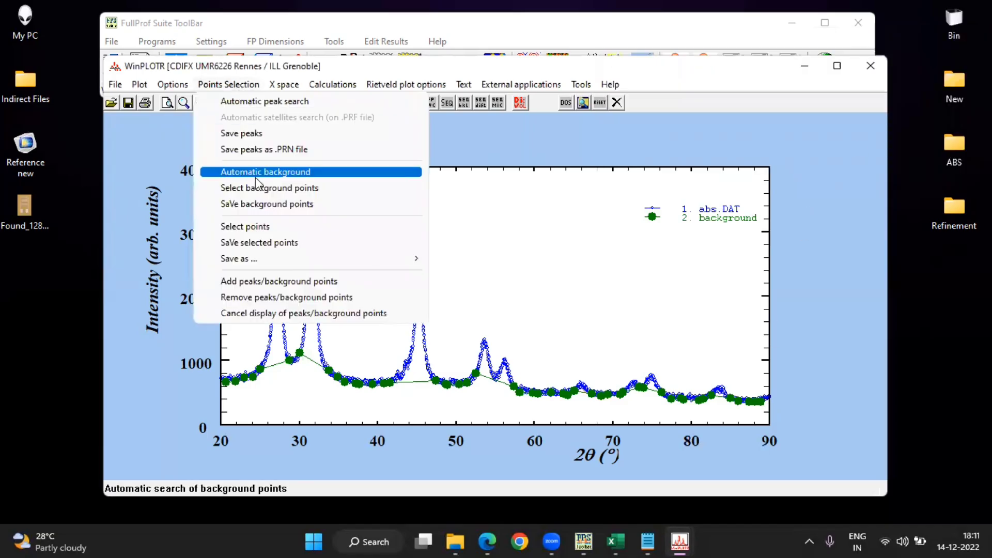
{"action": "left_click", "coordinate": [257, 204]}
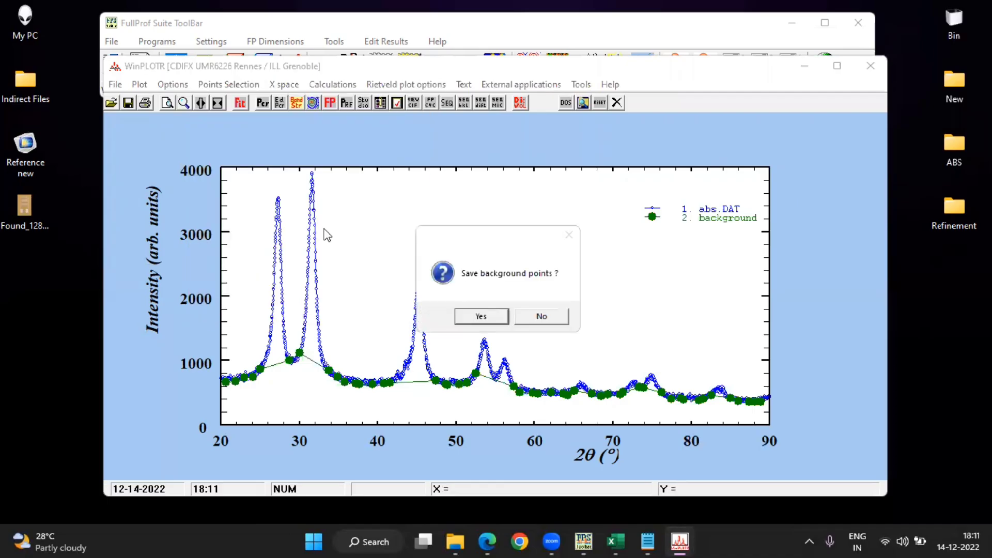
{"action": "left_click", "coordinate": [480, 316]}
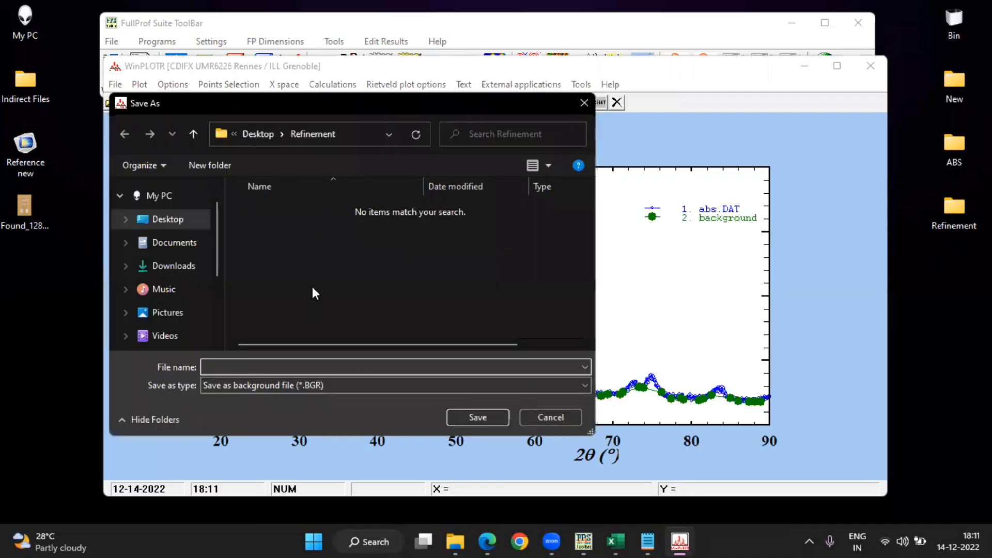
{"action": "type", "text": "ab"}
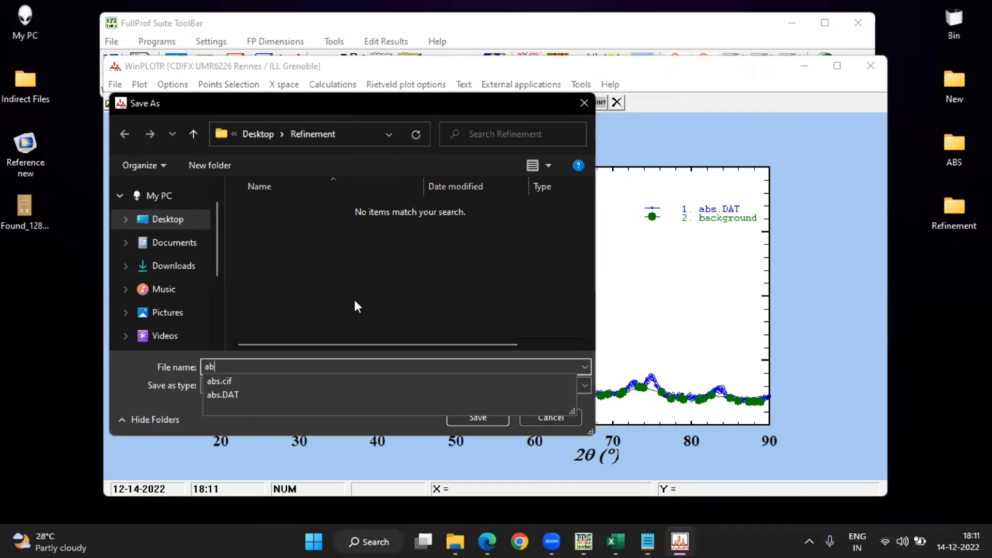
{"action": "type", "text": "s"}
{"action": "left_click", "coordinate": [336, 278]}
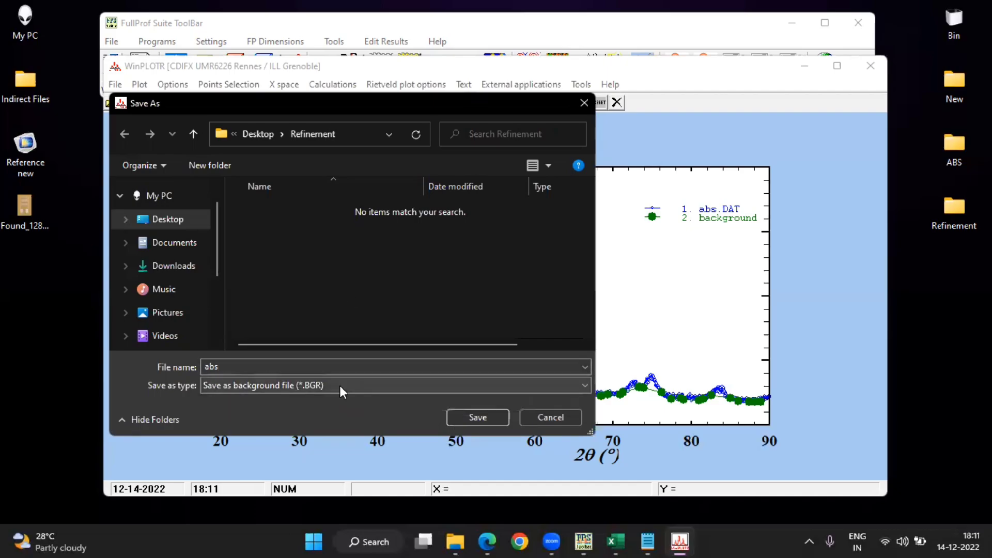
{"action": "left_click", "coordinate": [467, 418]}
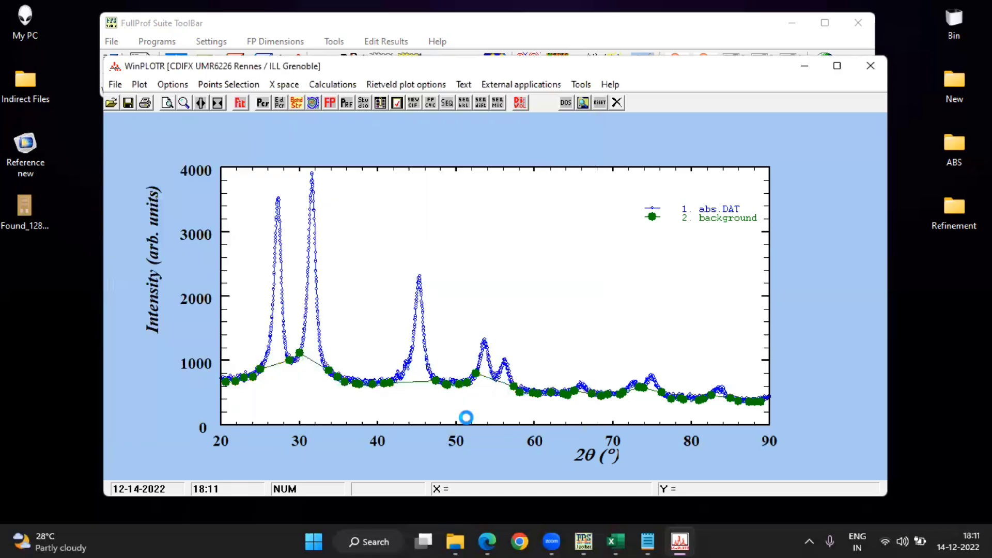
{"action": "left_click", "coordinate": [597, 312]}
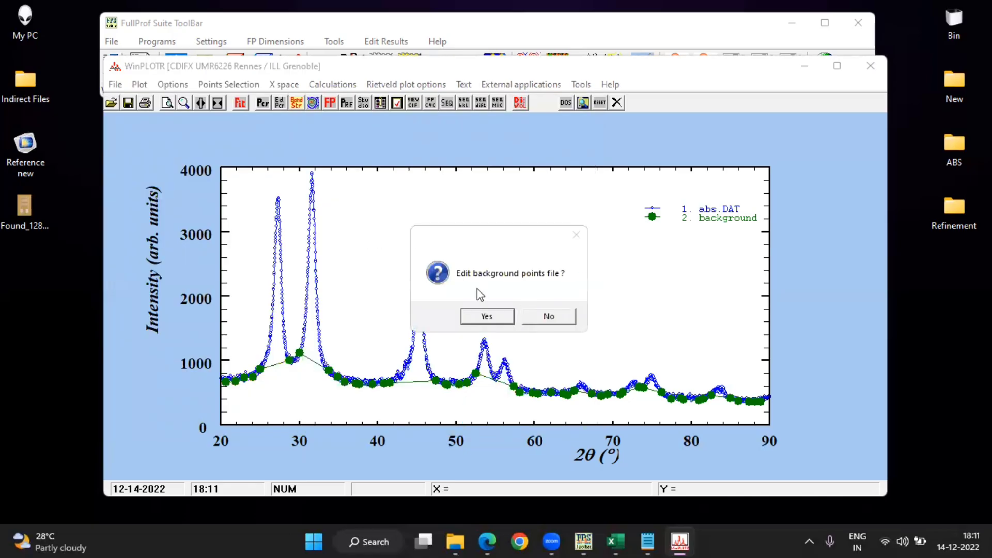
{"action": "left_click", "coordinate": [550, 316]}
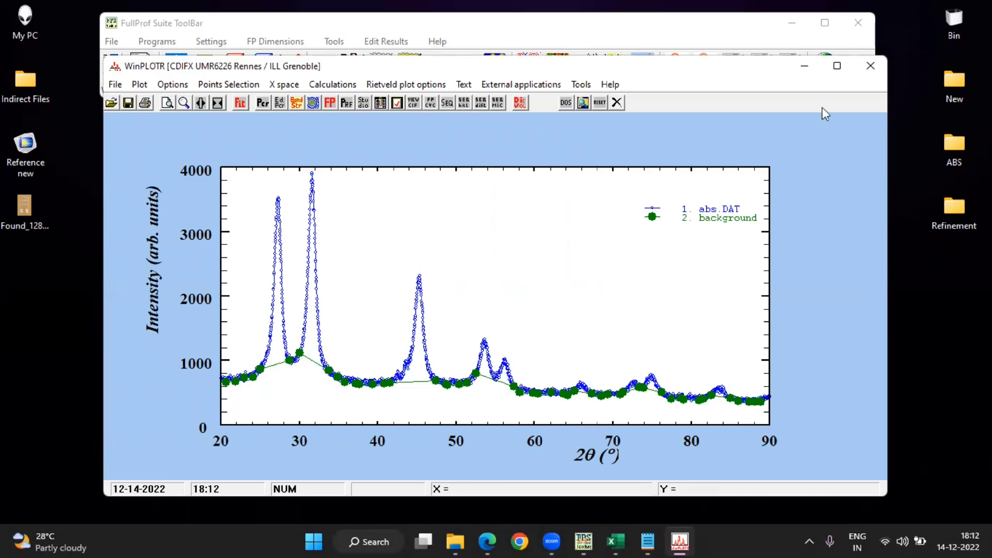
{"action": "left_click", "coordinate": [870, 66]}
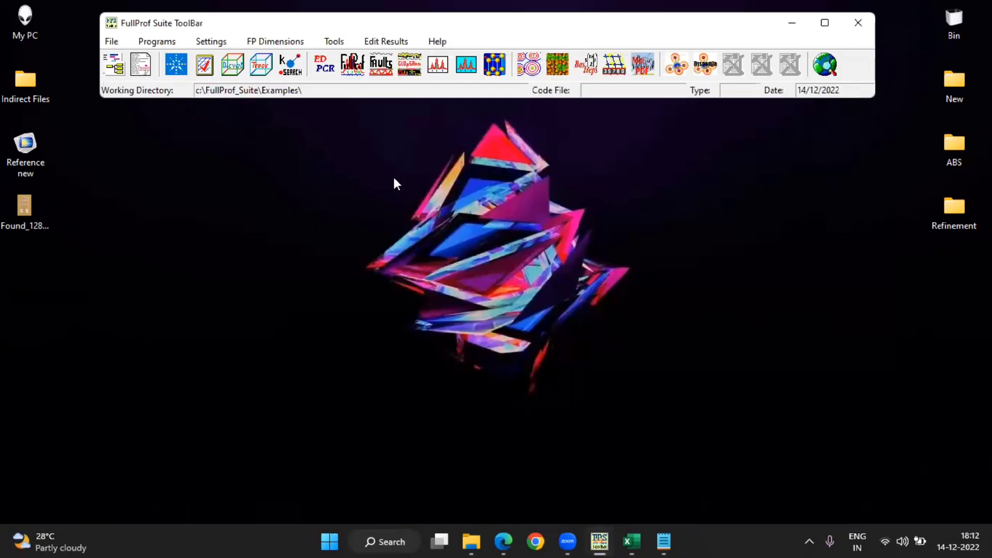
Open the PCR editor and generate a PCR from the abs CIF in the Desktop Refinement folder, accepting the X-ray calculation template
{"action": "left_click", "coordinate": [320, 64]}
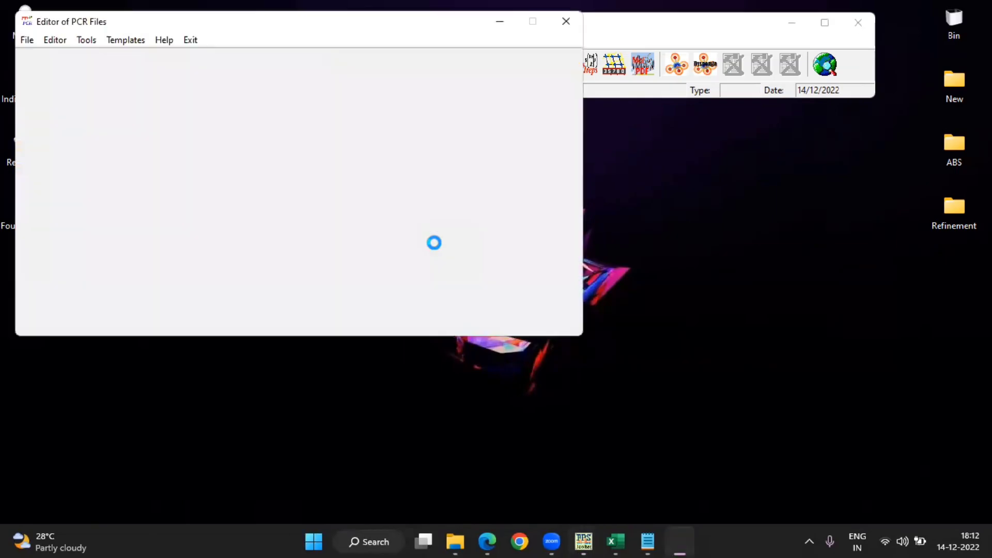
{"action": "left_click_drag", "start_coordinate": [336, 34], "coordinate": [431, 120]}
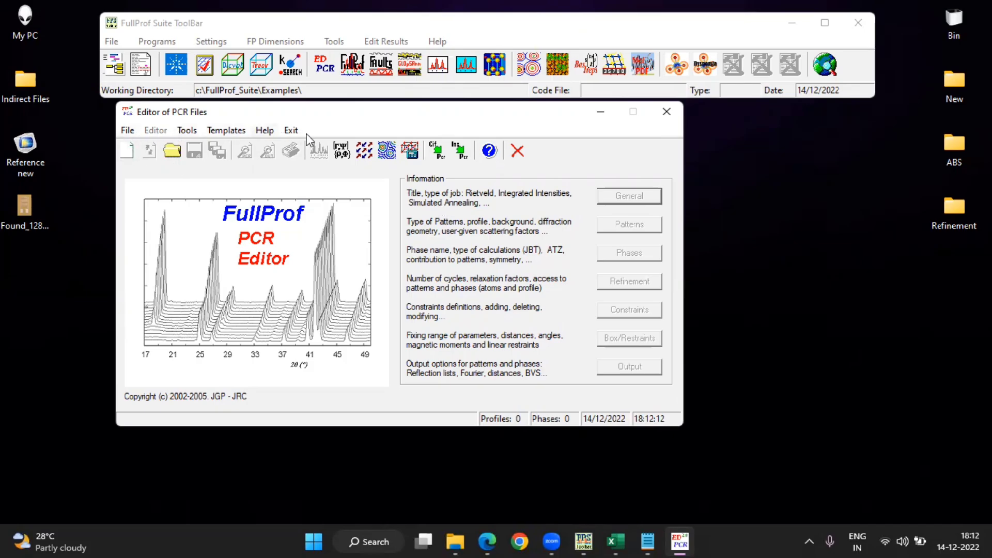
{"action": "left_click", "coordinate": [438, 151]}
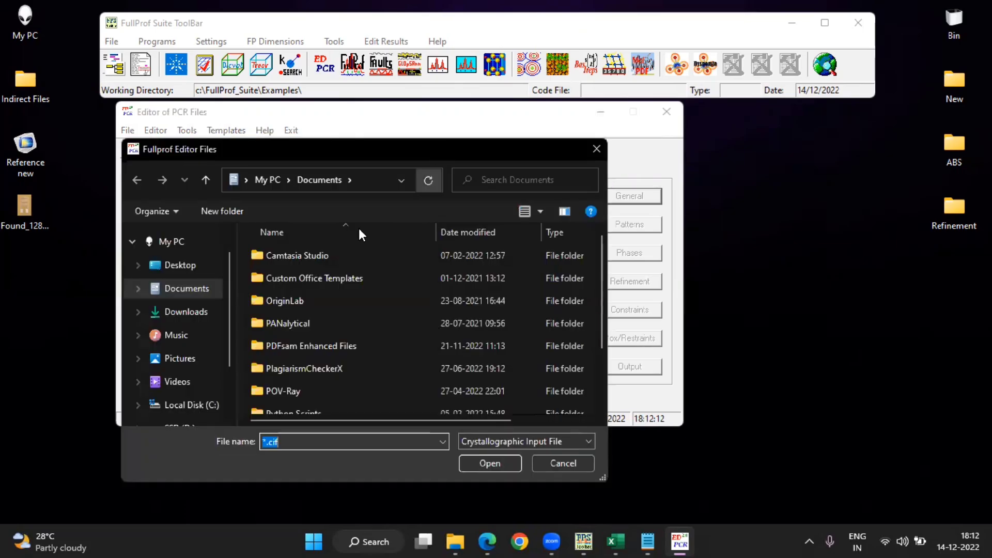
{"action": "left_click", "coordinate": [177, 266]}
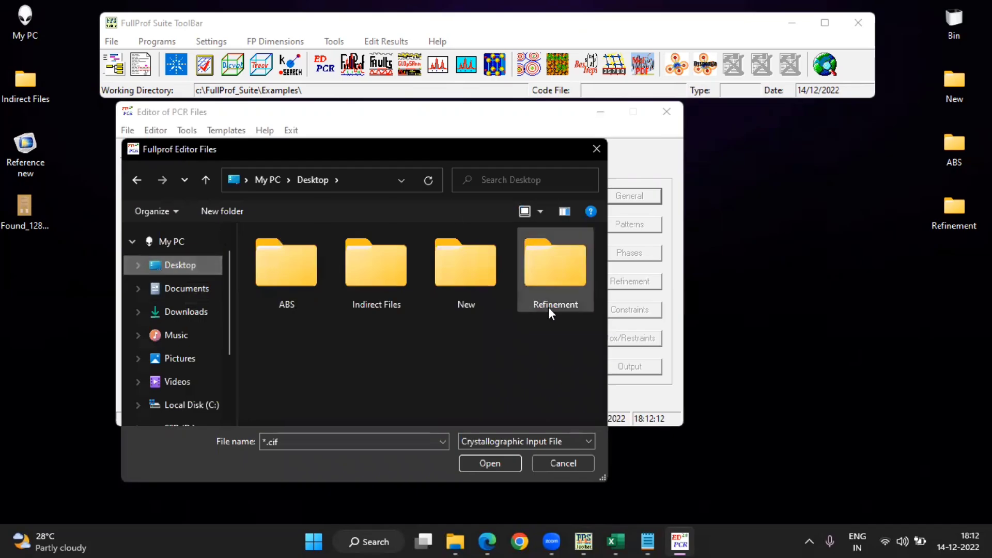
{"action": "double_click", "coordinate": [555, 274]}
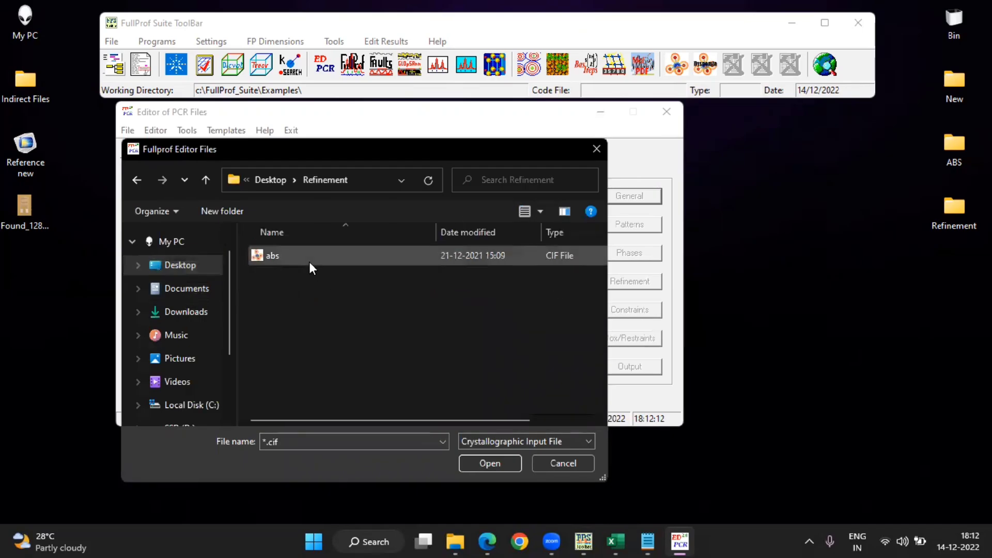
{"action": "left_click", "coordinate": [544, 254]}
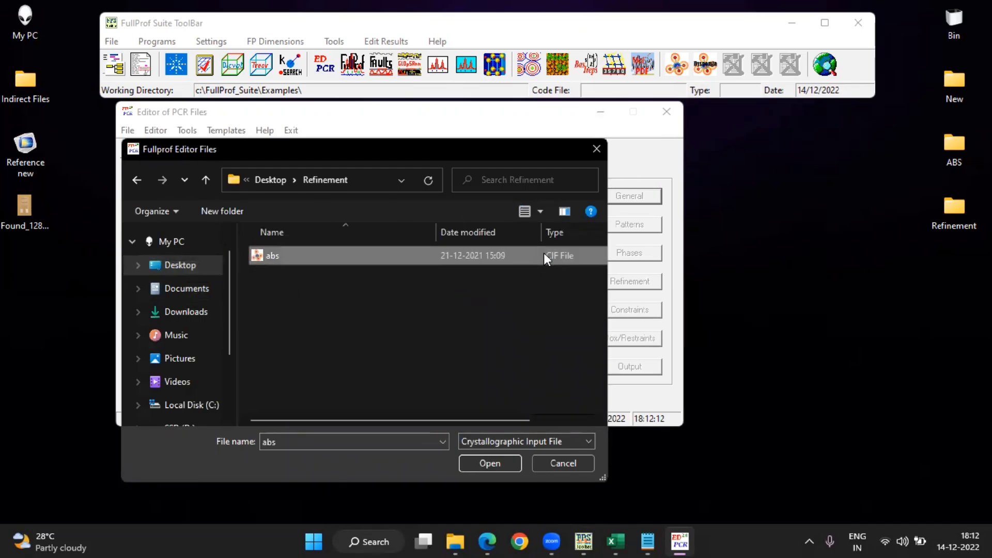
{"action": "left_click", "coordinate": [493, 464]}
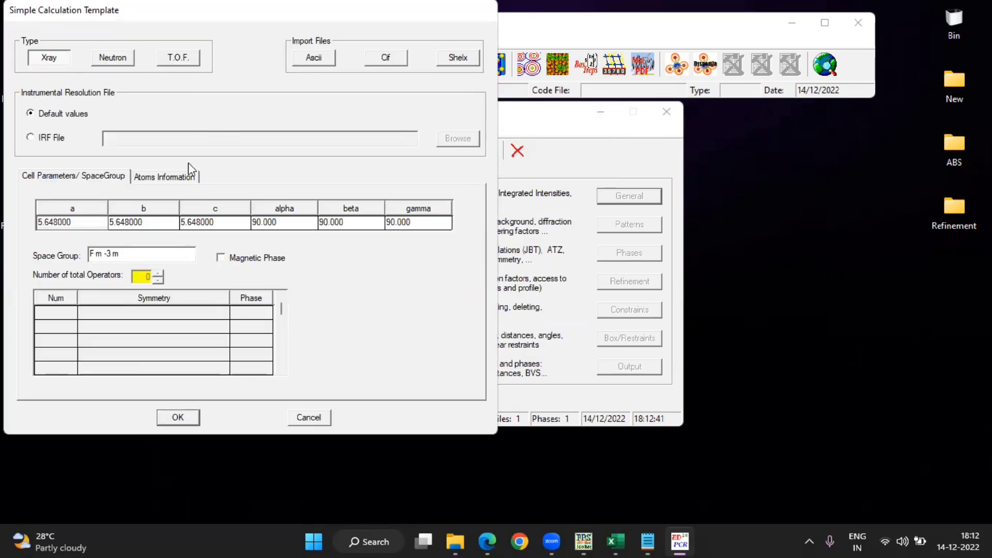
{"action": "left_click", "coordinate": [188, 419]}
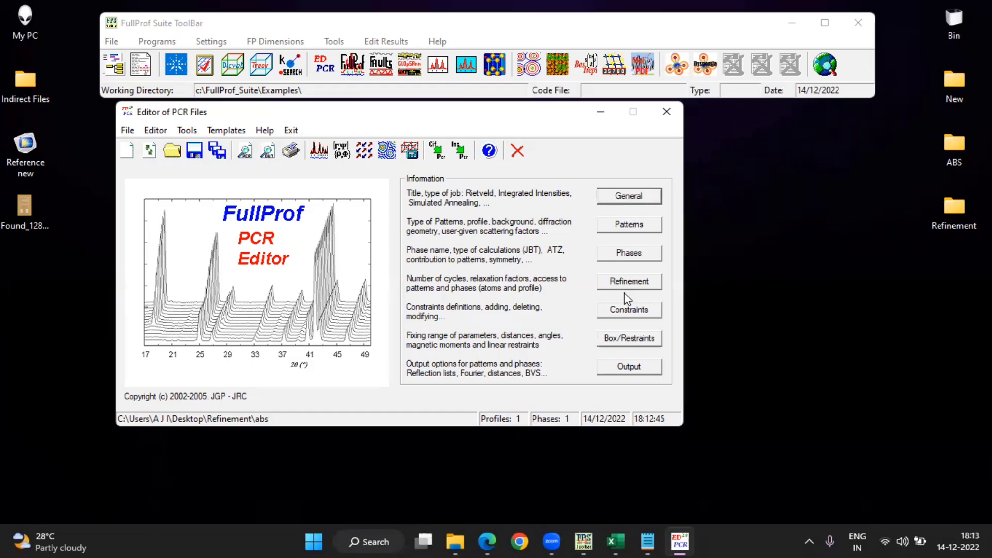
Set the job title to AgBiS2 in the general information of the PCR
{"action": "left_click", "coordinate": [624, 197]}
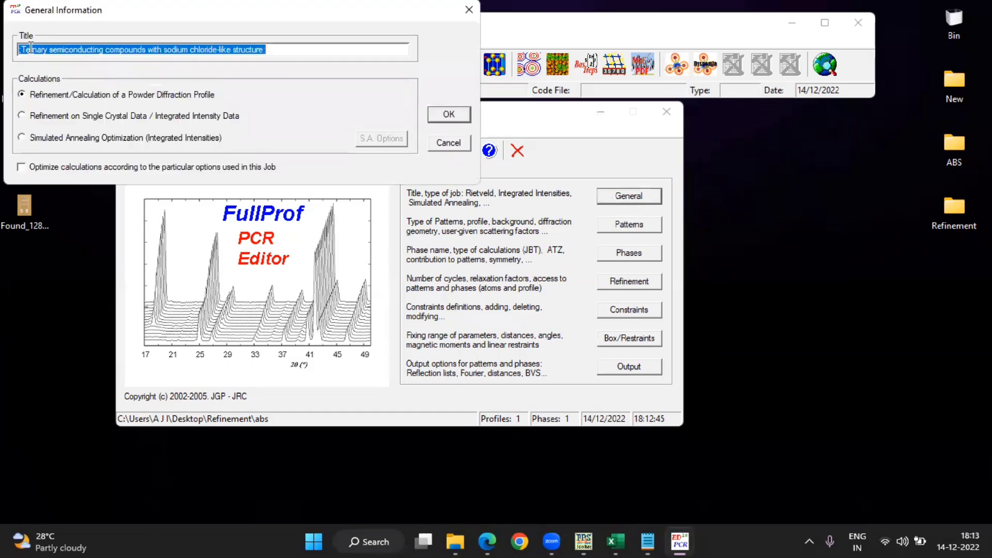
{"action": "type", "text": "A"}
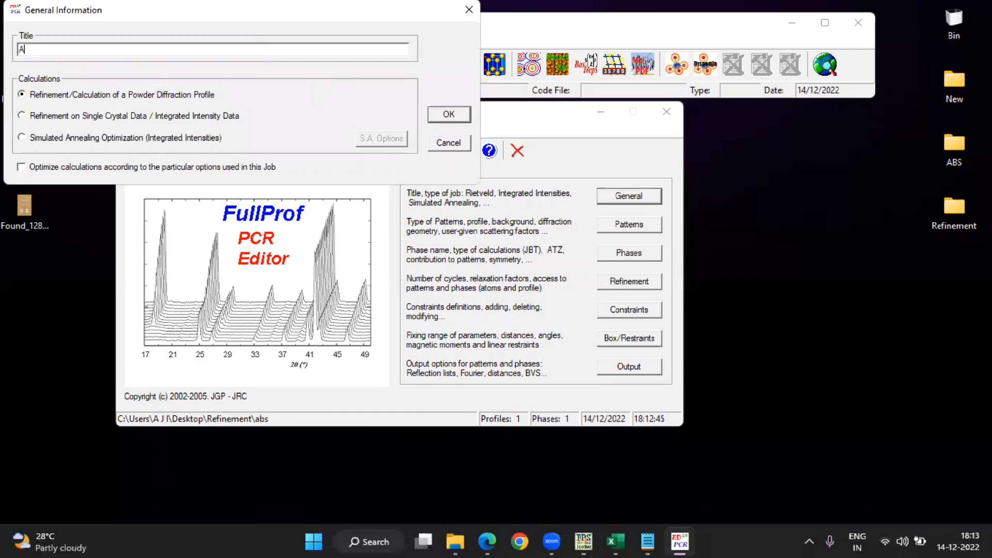
{"action": "type", "text": "gBiS2"}
{"action": "left_click", "coordinate": [452, 112]}
Leave the patterns information unchanged and recheck the job title in the general information
{"action": "left_click", "coordinate": [610, 228]}
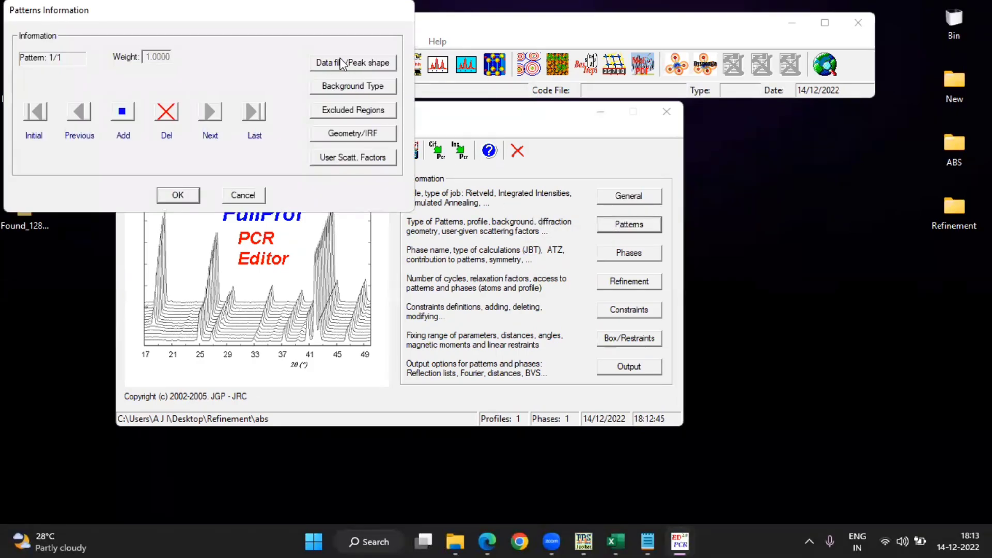
{"action": "left_click", "coordinate": [240, 194]}
{"action": "left_click", "coordinate": [629, 195]}
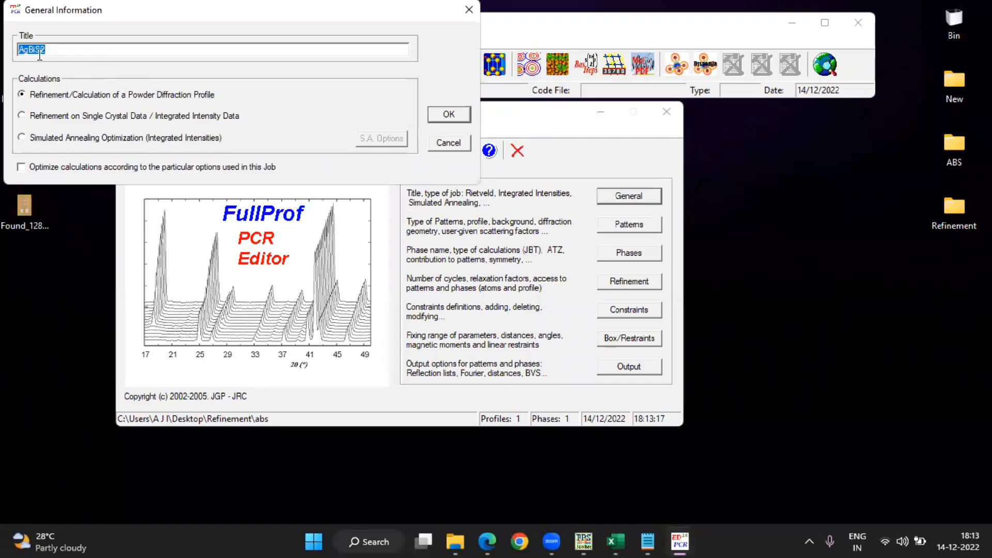
{"action": "left_click", "coordinate": [432, 114]}
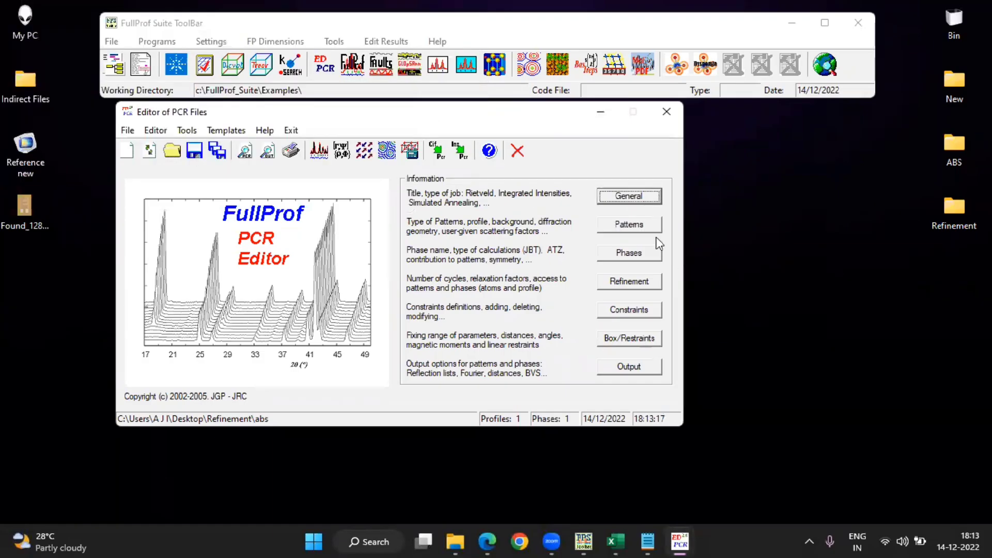
Select abs.DAT from the Refinement folder as the data file for pattern 1
{"action": "left_click", "coordinate": [628, 224]}
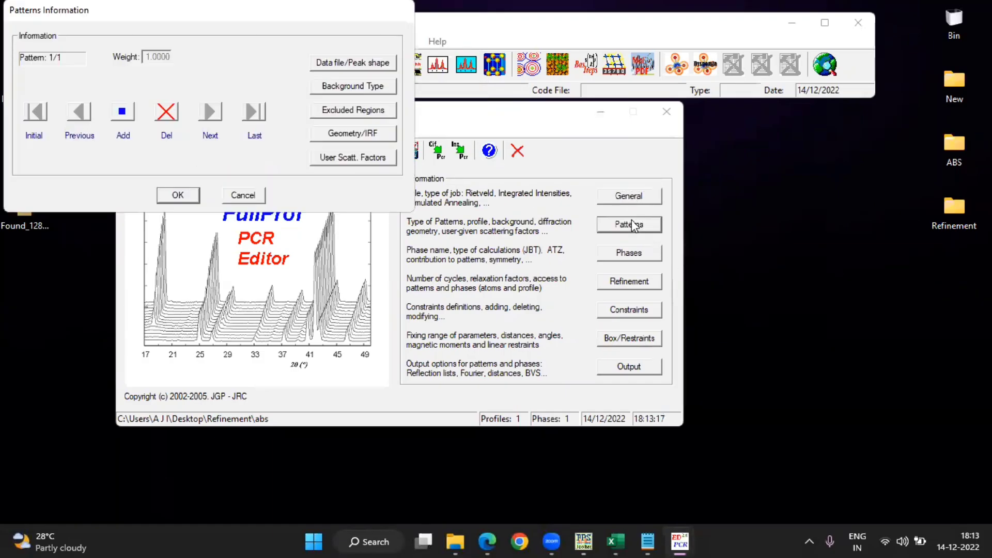
{"action": "left_click", "coordinate": [326, 63]}
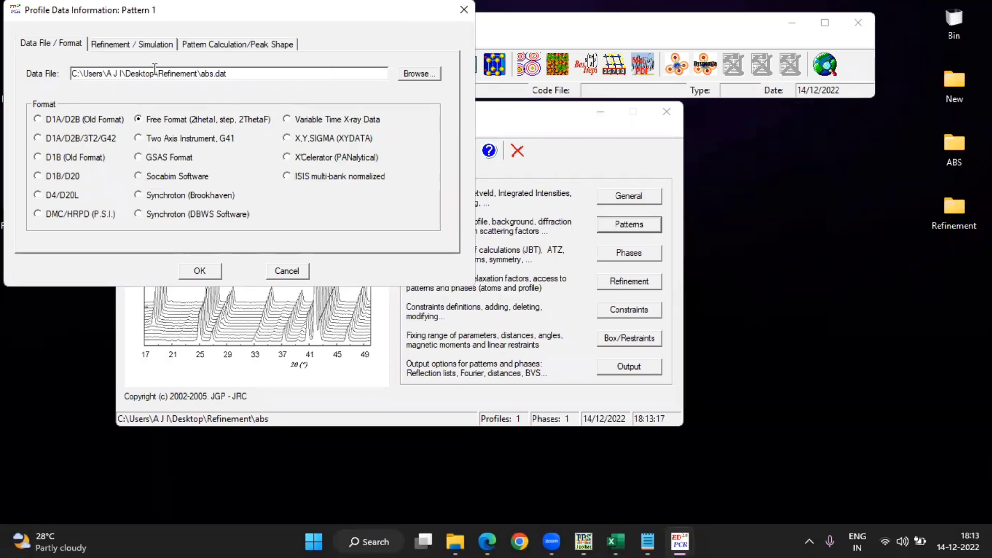
{"action": "left_click", "coordinate": [410, 78]}
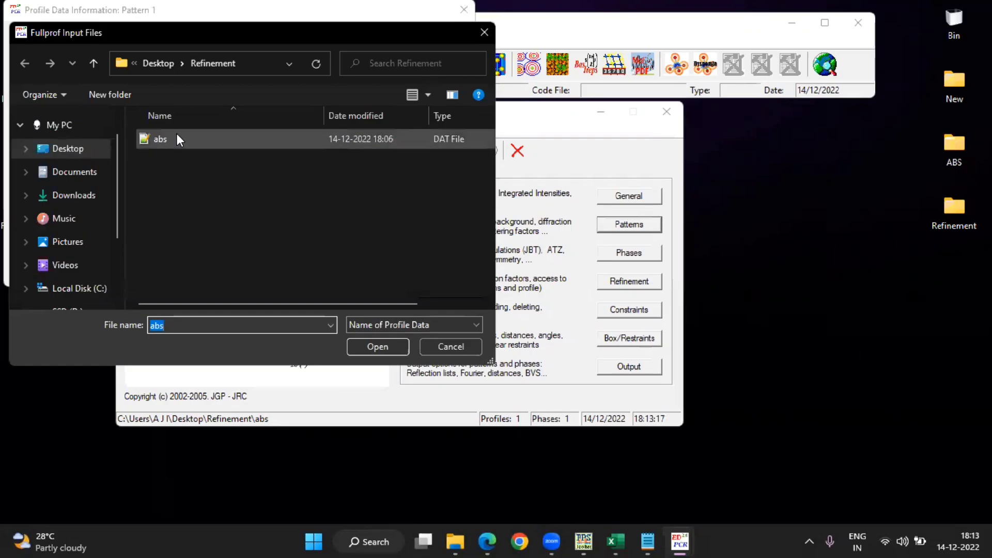
{"action": "left_click", "coordinate": [392, 140]}
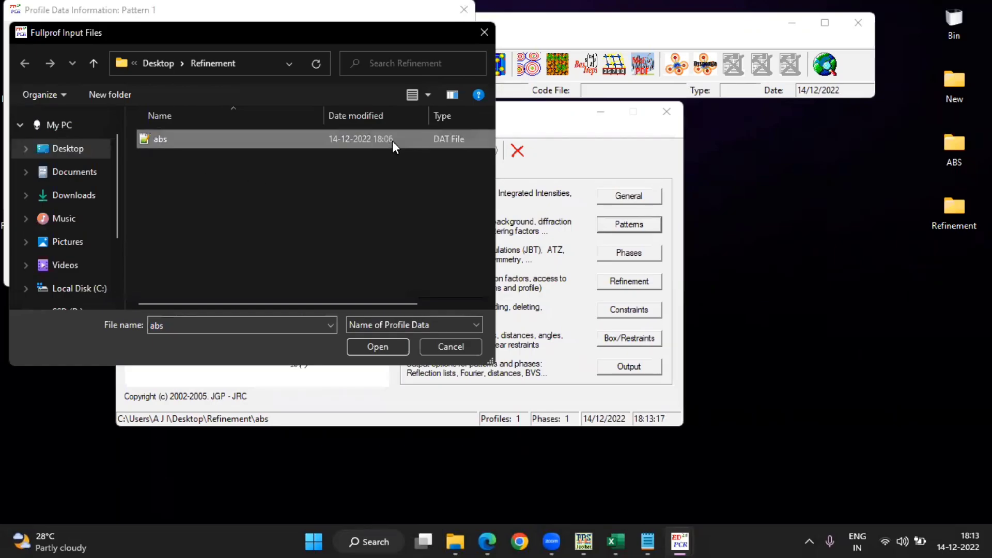
{"action": "left_click", "coordinate": [379, 351]}
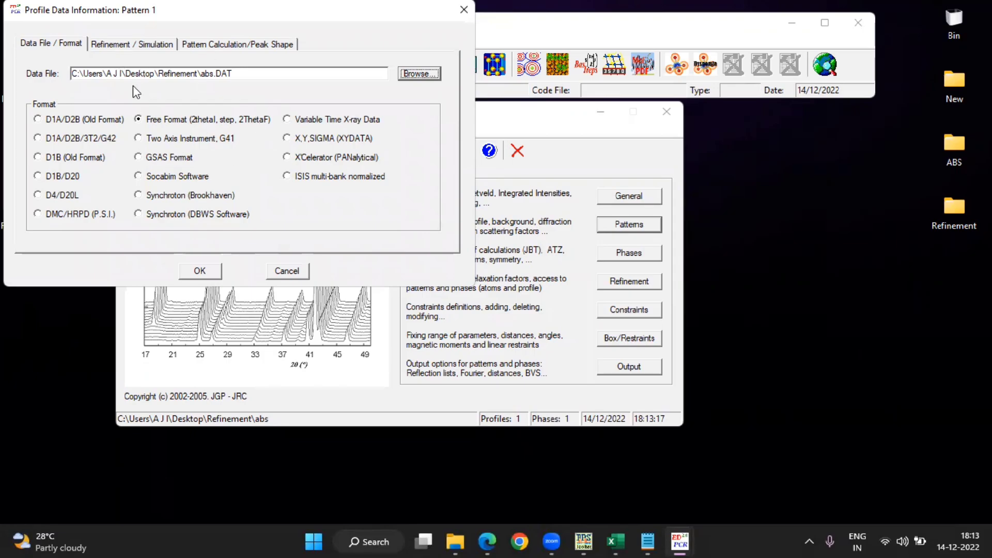
Set pattern 1 to X-Ray refinement data and choose the Pseudo-Voigt peak shape
{"action": "left_click", "coordinate": [139, 47]}
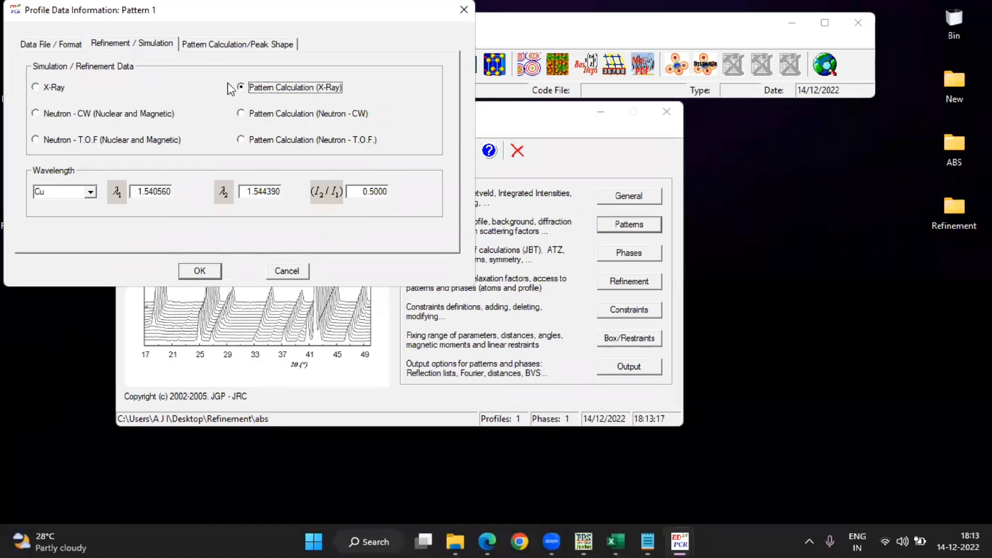
{"action": "left_click", "coordinate": [53, 88]}
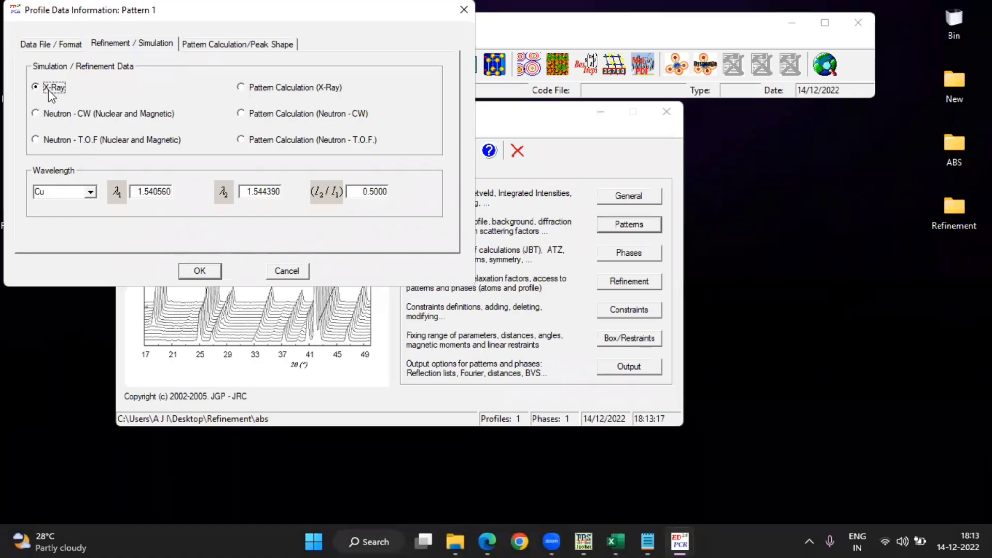
{"action": "left_click", "coordinate": [204, 44]}
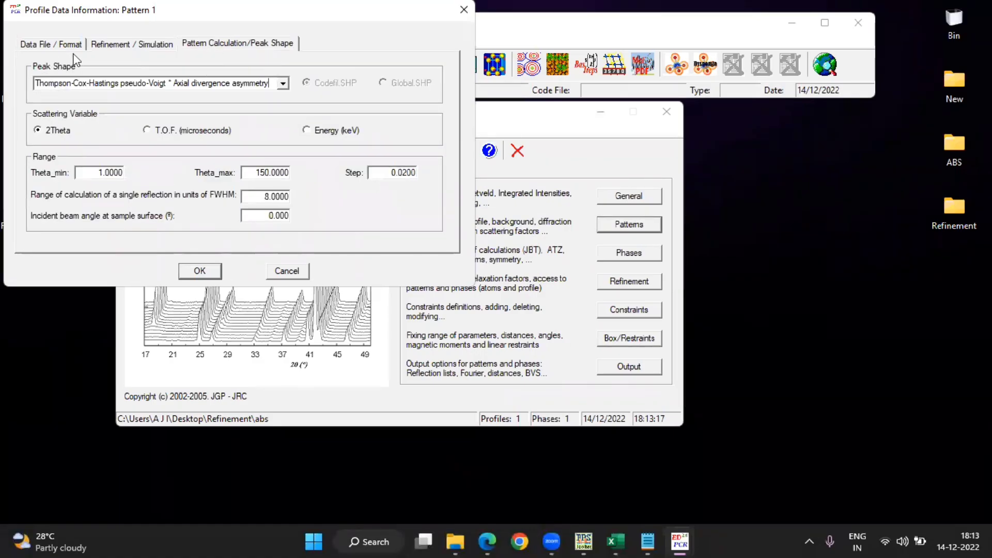
{"action": "left_click", "coordinate": [283, 85]}
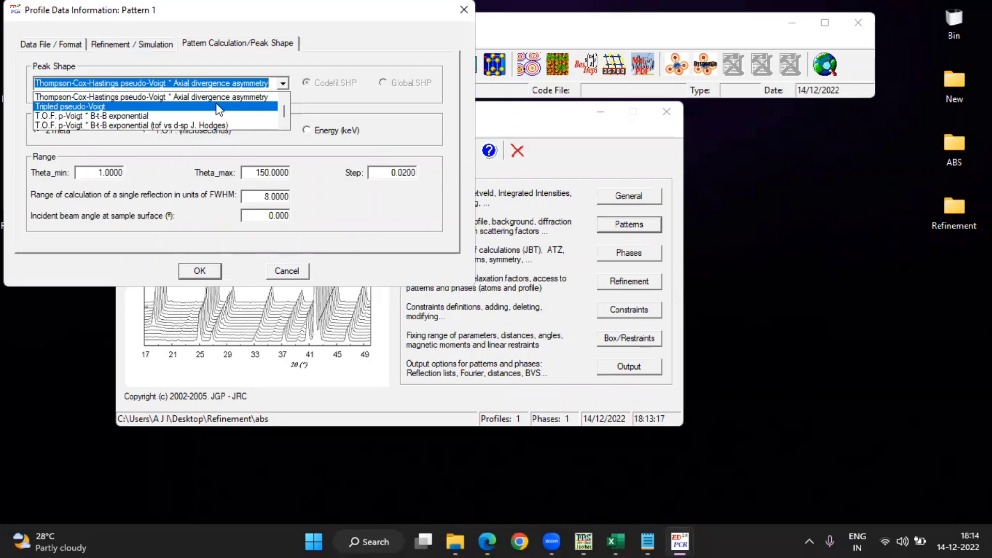
{"action": "type", "text": "ps"}
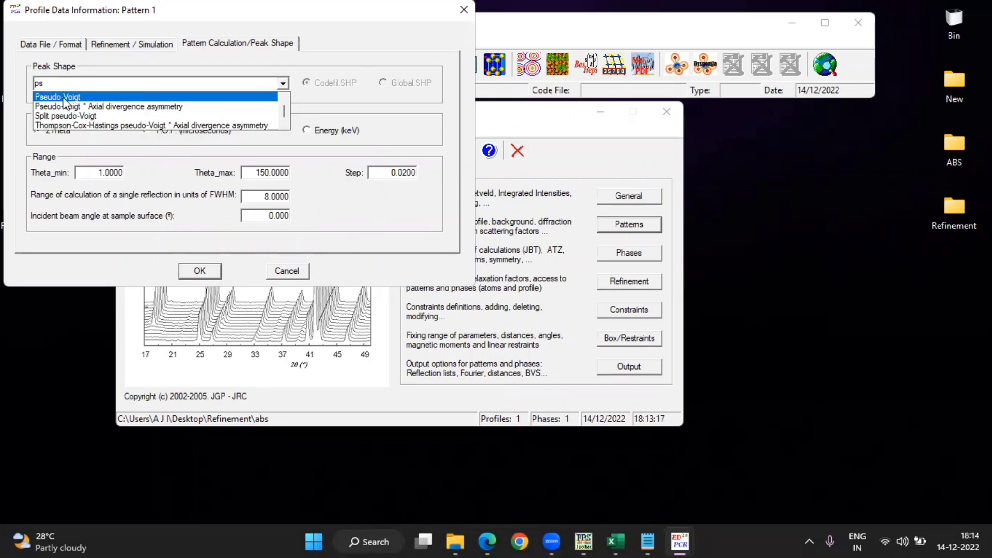
{"action": "left_click", "coordinate": [83, 99]}
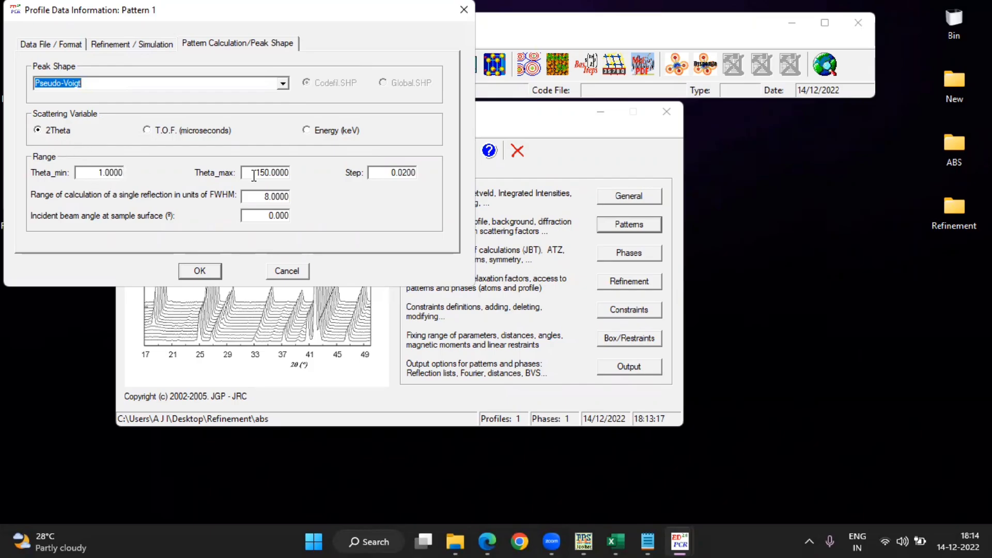
Set Theta_min to 20.01487 and Theta_max to 89.99687, copying both values from the first line of the abs Notepad file
{"action": "left_click", "coordinate": [647, 541]}
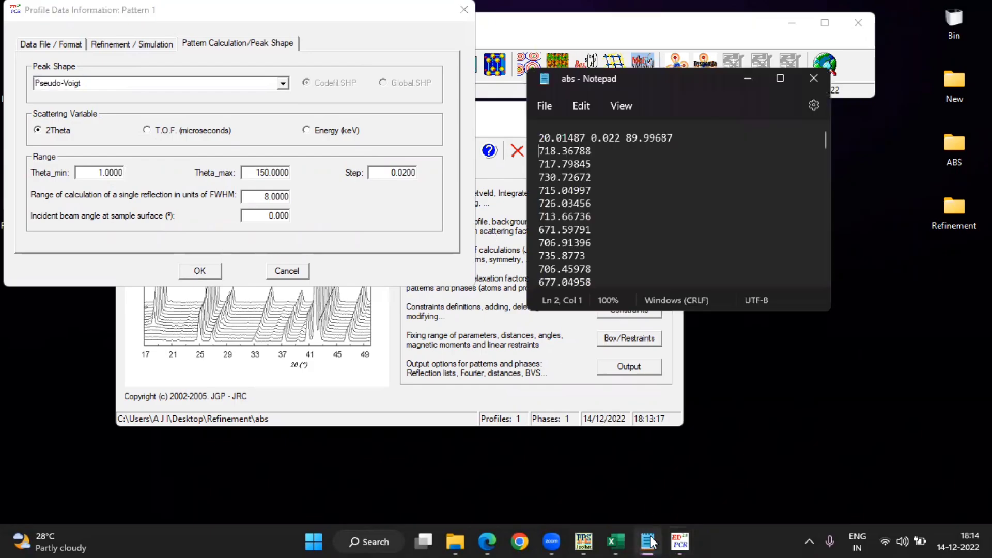
{"action": "left_click_drag", "start_coordinate": [539, 137], "coordinate": [507, 135]}
{"action": "left_click_drag", "start_coordinate": [590, 138], "coordinate": [527, 139]}
{"action": "left_click", "coordinate": [539, 136]}
{"action": "key", "text": "ctrl+c"}
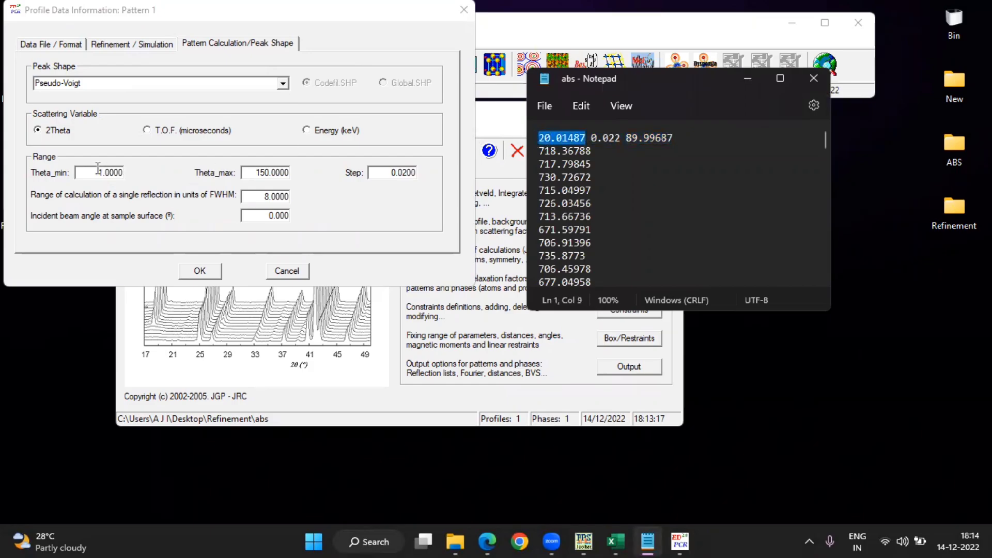
{"action": "left_click_drag", "start_coordinate": [99, 172], "coordinate": [129, 173]}
{"action": "key", "text": "ctrl+v"}
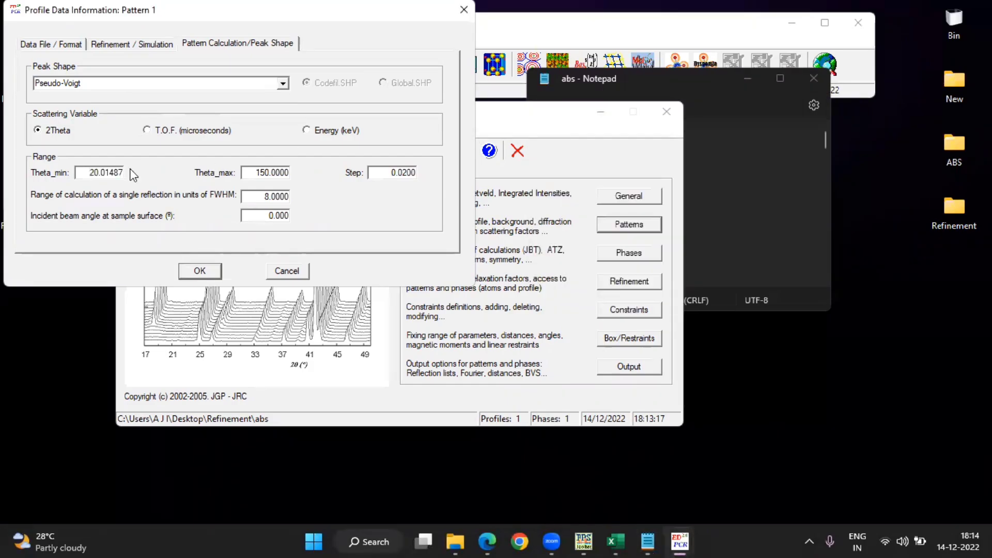
{"action": "left_click", "coordinate": [723, 231]}
{"action": "left_click_drag", "start_coordinate": [626, 139], "coordinate": [682, 138]}
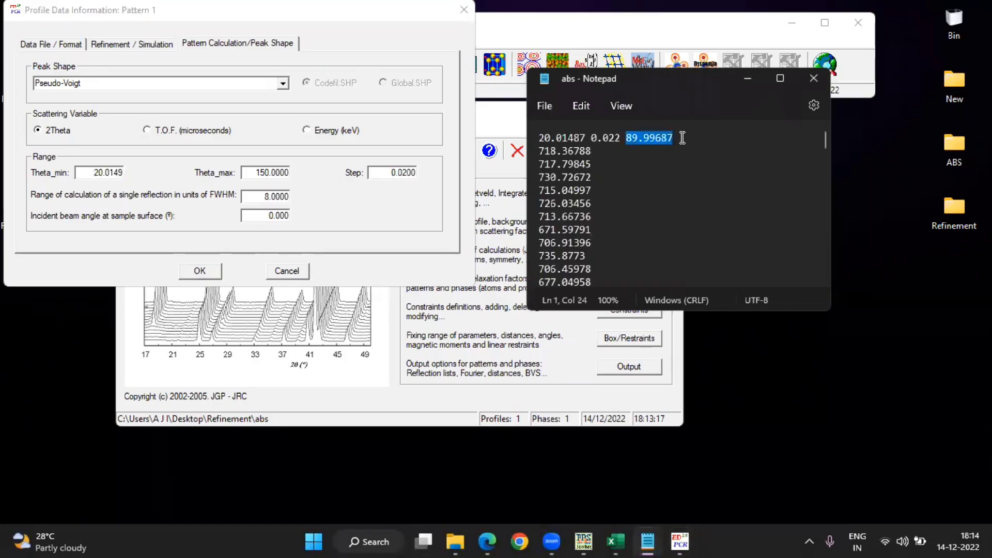
{"action": "left_click_drag", "start_coordinate": [255, 176], "coordinate": [306, 176]}
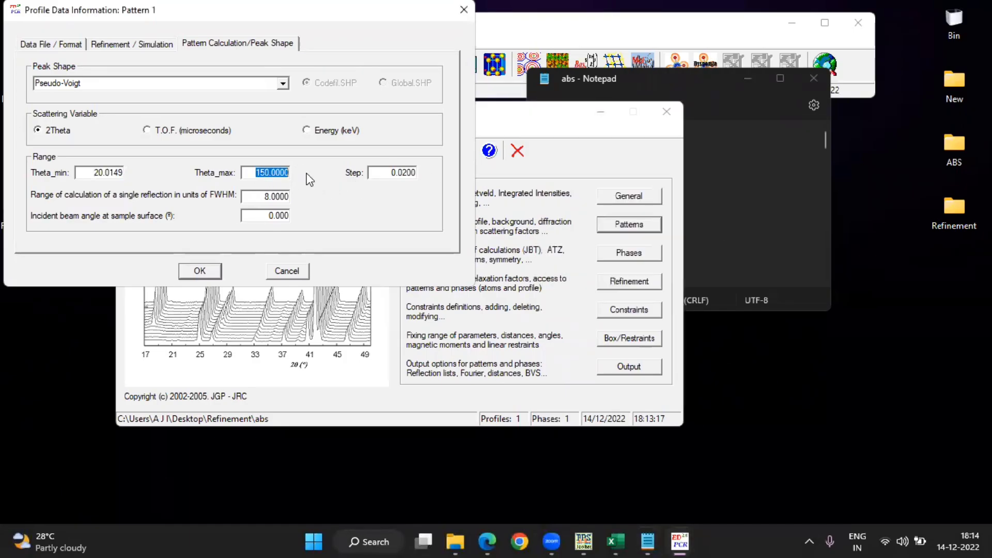
{"action": "key", "text": "ctrl+v"}
Set the pattern step to 0.022, copied from the abs Notepad file, and accept the profile data settings
{"action": "left_click", "coordinate": [763, 186]}
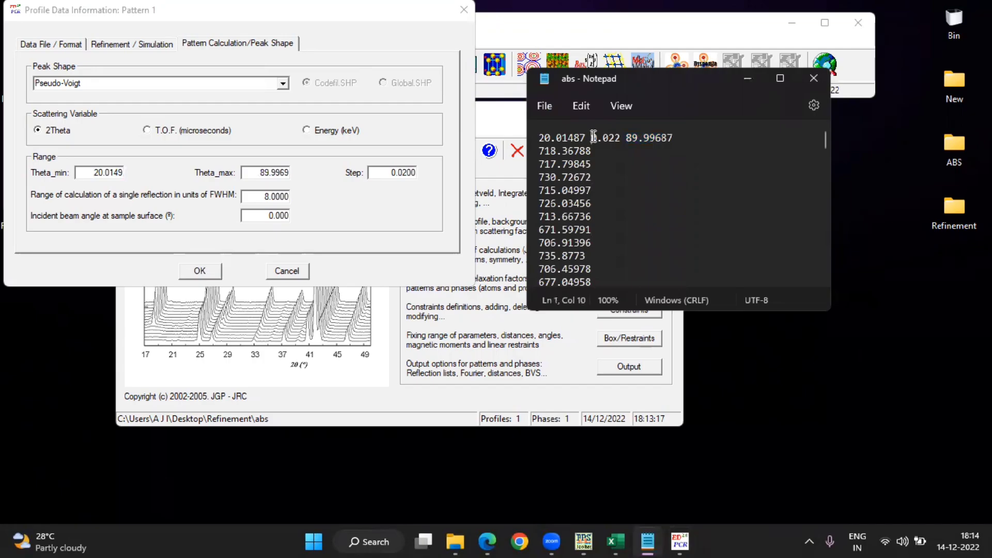
{"action": "left_click_drag", "start_coordinate": [590, 137], "coordinate": [619, 139]}
{"action": "key", "text": "ctrl+c"}
{"action": "left_click_drag", "start_coordinate": [385, 174], "coordinate": [459, 176]}
{"action": "key", "text": "ctrl+v"}
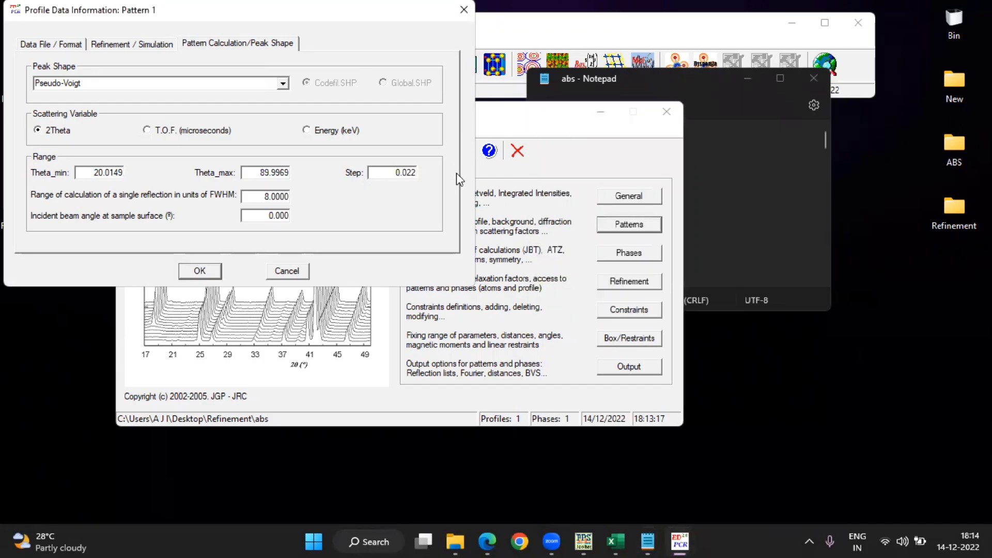
{"action": "left_click", "coordinate": [209, 274]}
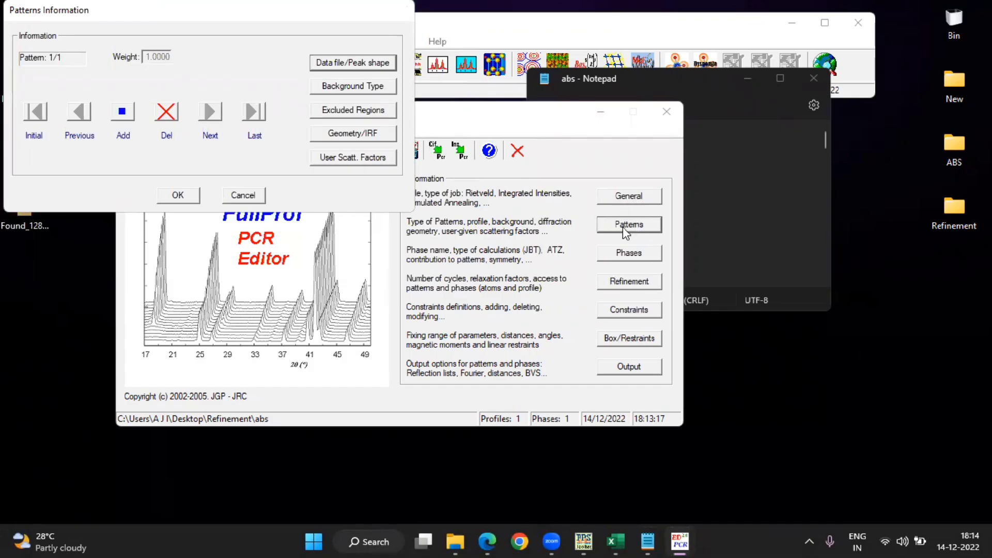
Review pattern 1's data file format, X-Ray refinement type, peak shape and theta range settings
{"action": "left_click", "coordinate": [336, 64]}
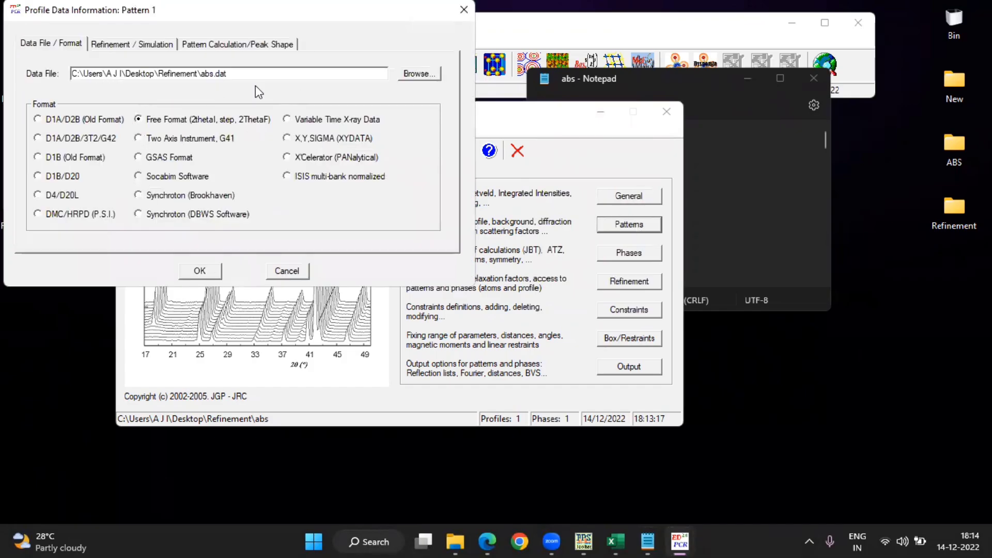
{"action": "left_click", "coordinate": [140, 47]}
{"action": "left_click", "coordinate": [41, 88]}
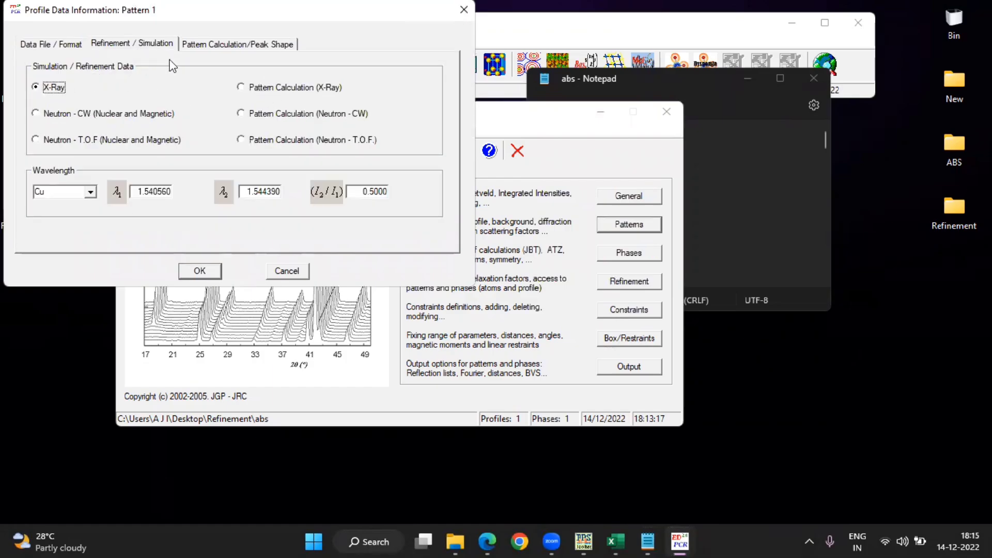
{"action": "left_click", "coordinate": [237, 46]}
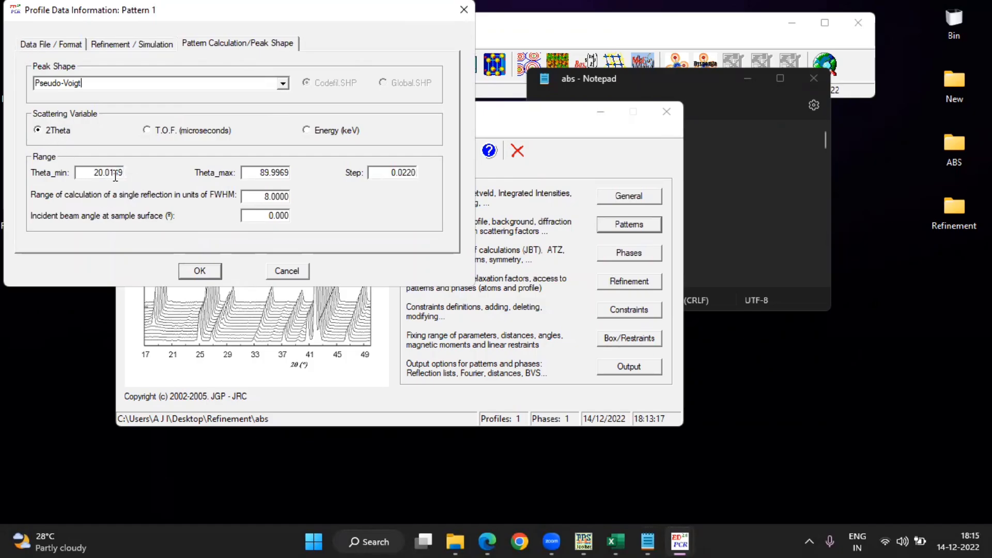
{"action": "left_click", "coordinate": [201, 271]}
Set pattern 1's background mode to linear interpolation between background points with refinable heights and accept the pattern information
{"action": "left_click", "coordinate": [341, 87]}
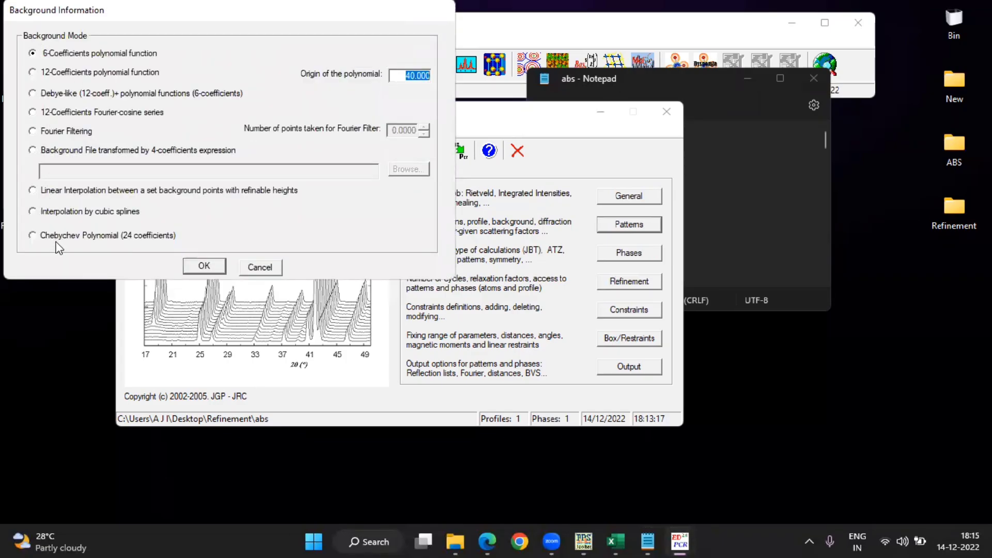
{"action": "left_click", "coordinate": [53, 192]}
{"action": "left_click", "coordinate": [204, 267]}
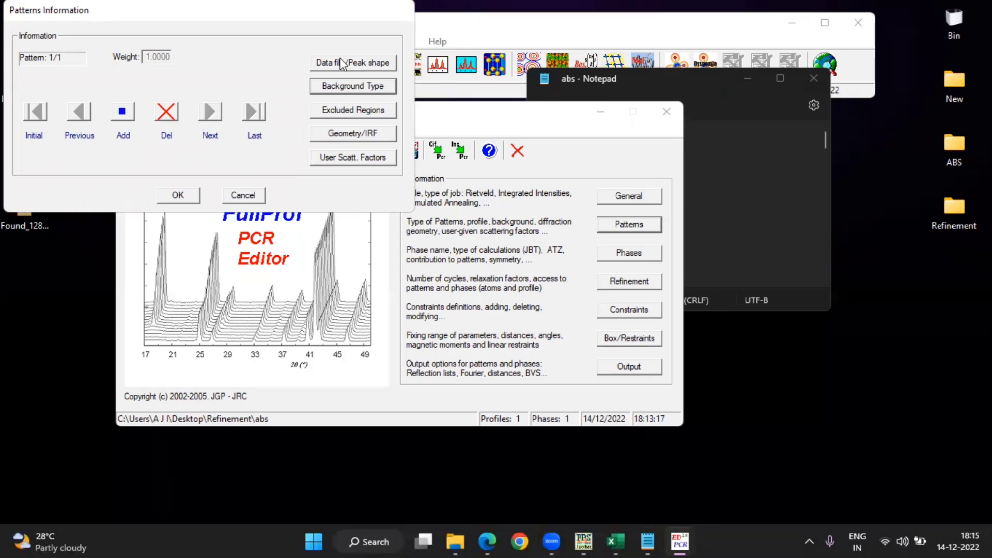
{"action": "left_click", "coordinate": [177, 198]}
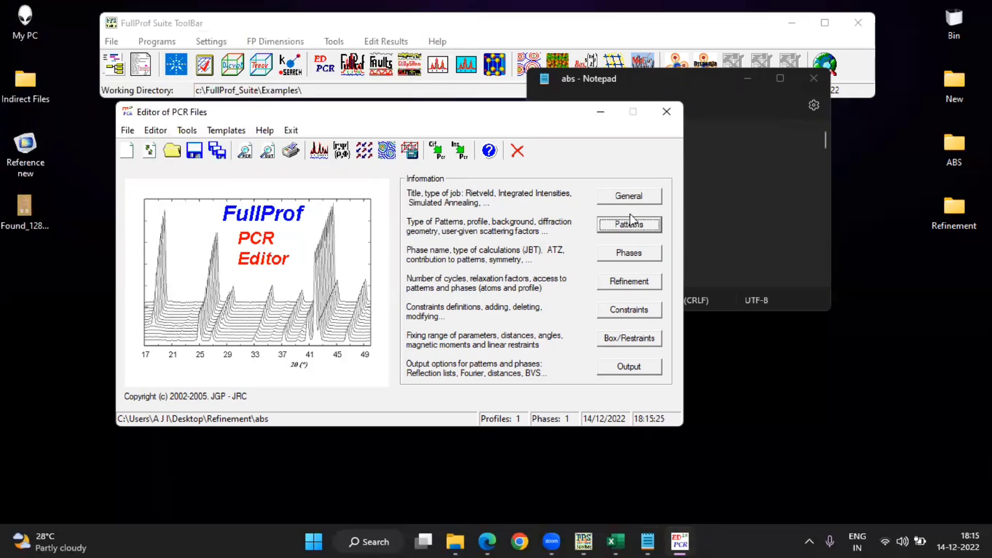
Rename phase 1 as Cubic in the phase information
{"action": "left_click", "coordinate": [635, 253]}
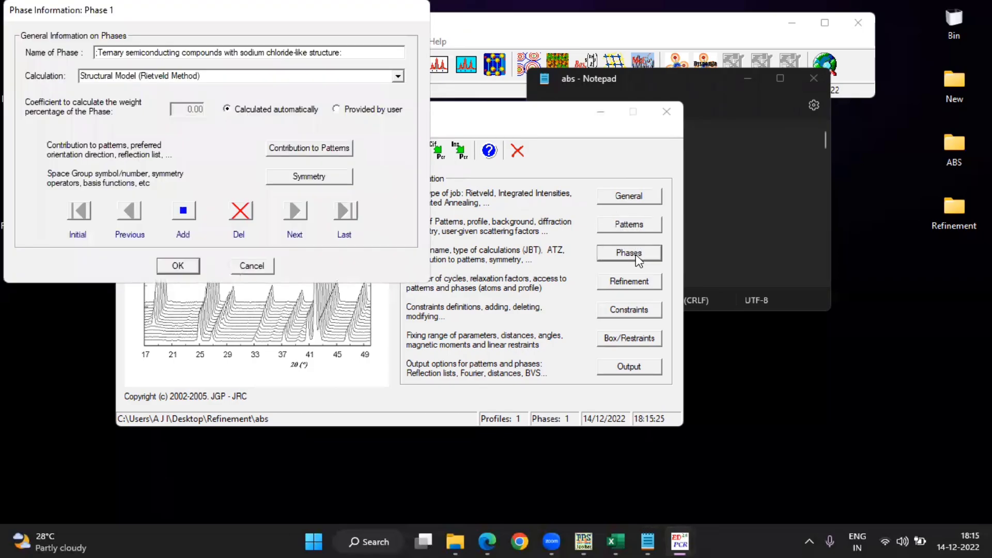
{"action": "left_click_drag", "start_coordinate": [343, 52], "coordinate": [49, 56]}
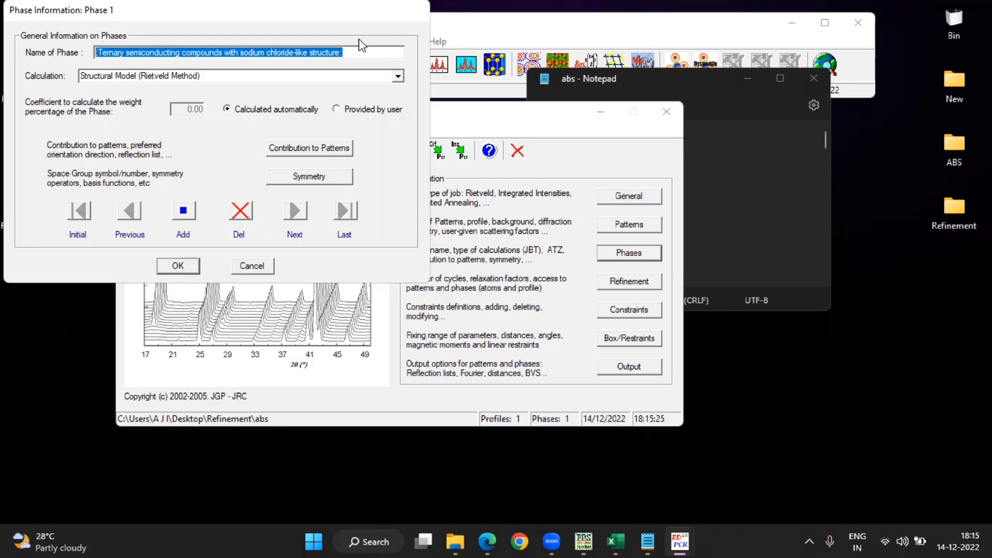
{"action": "type", "text": "Cubic"}
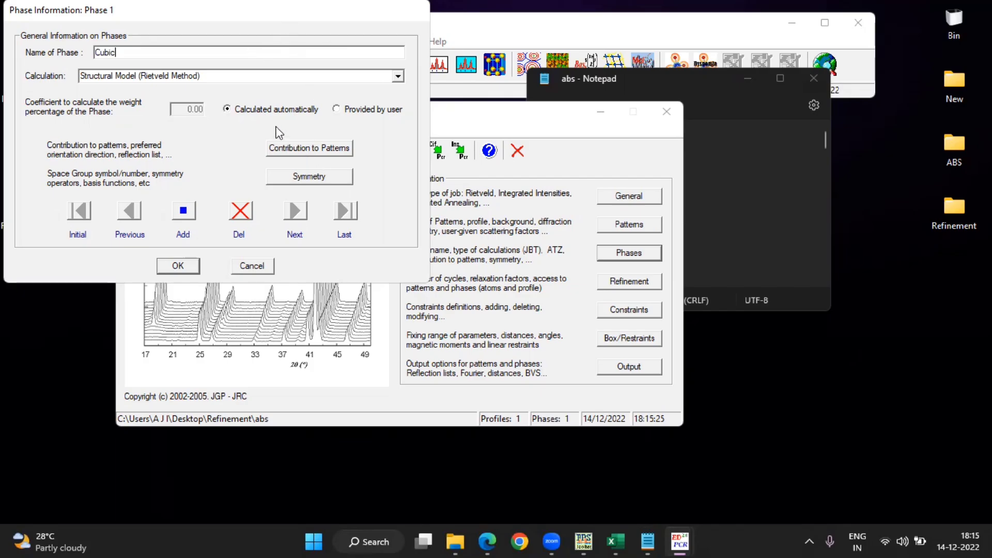
Set phase 1's pattern contribution to X-Ray with a Pseudo-Voigt peak shape and enable special control of parameters for peak overlap
{"action": "left_click", "coordinate": [304, 148]}
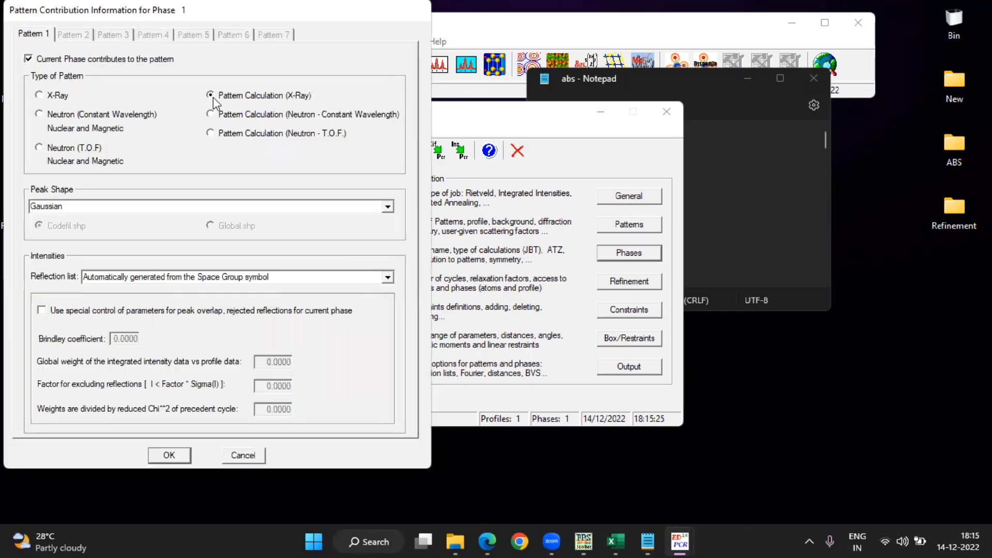
{"action": "left_click", "coordinate": [50, 97]}
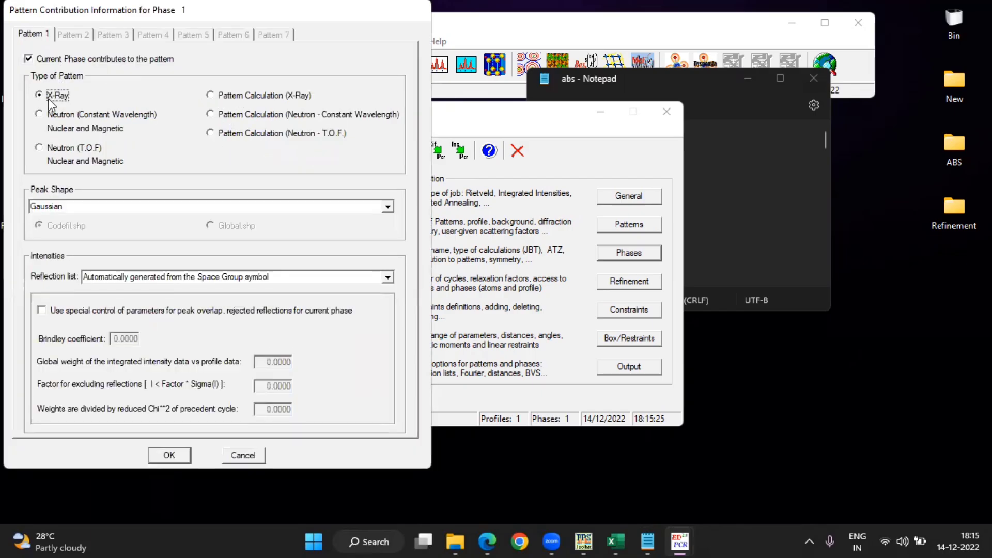
{"action": "left_click", "coordinate": [387, 207]}
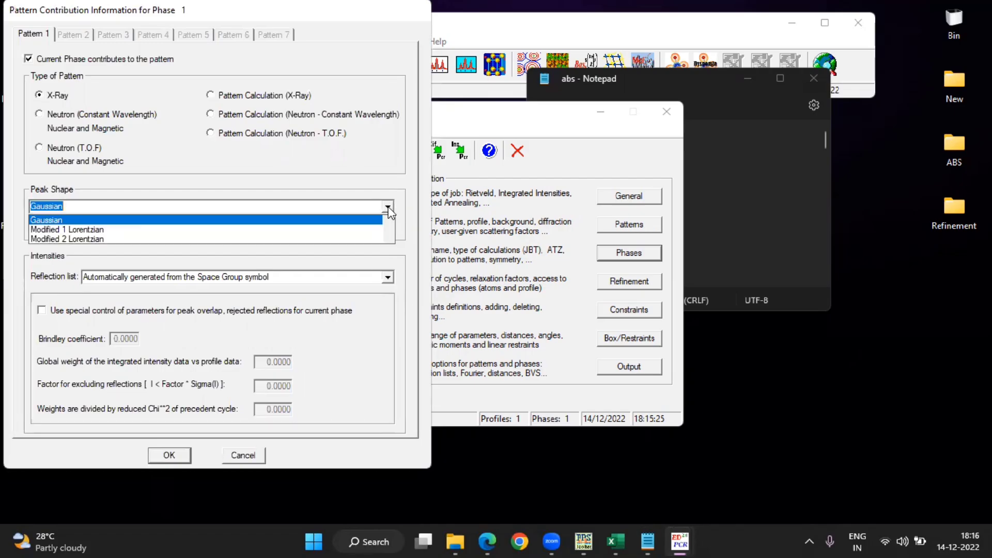
{"action": "scroll", "coordinate": [310, 229], "scroll_direction": "down", "scroll_amount": 1}
{"action": "left_click", "coordinate": [67, 220]}
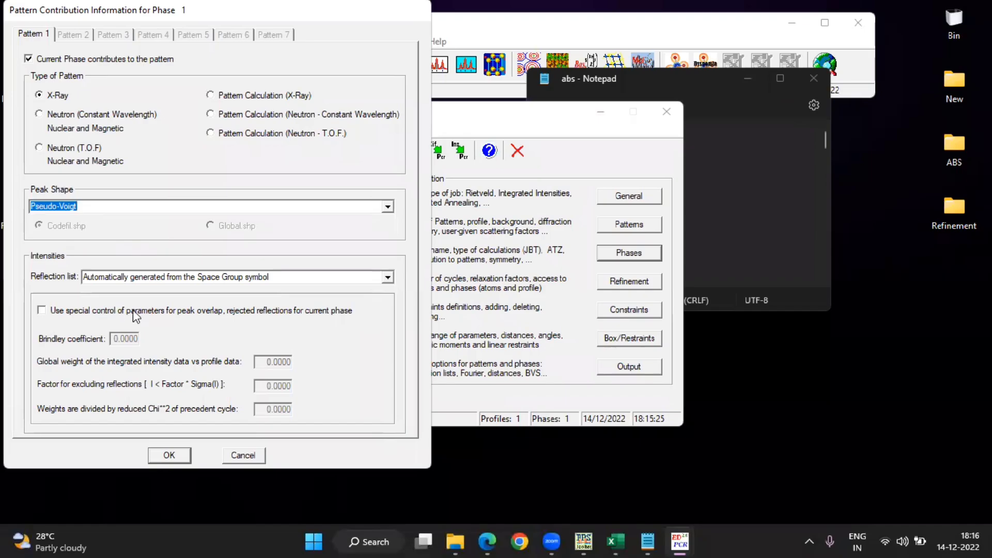
{"action": "left_click", "coordinate": [42, 310]}
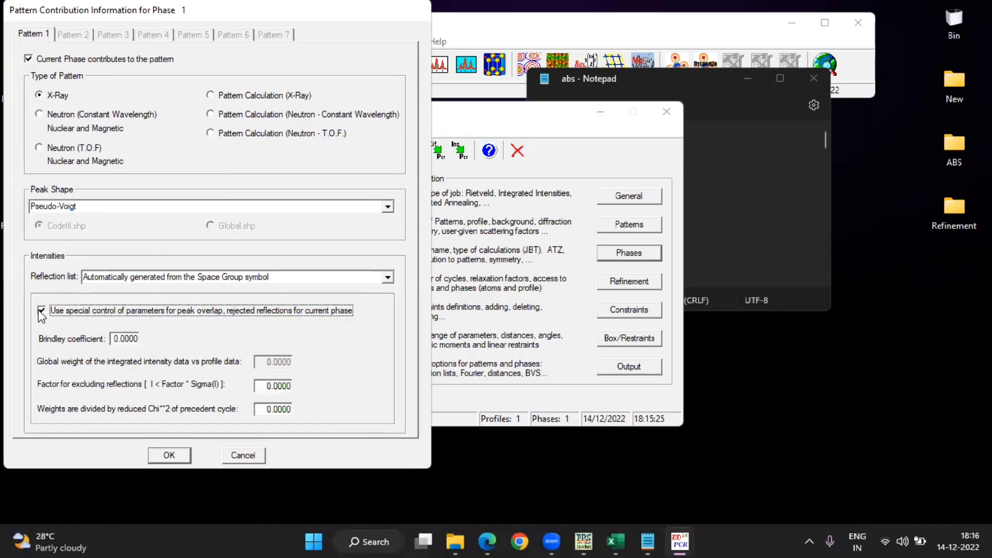
{"action": "left_click", "coordinate": [185, 458]}
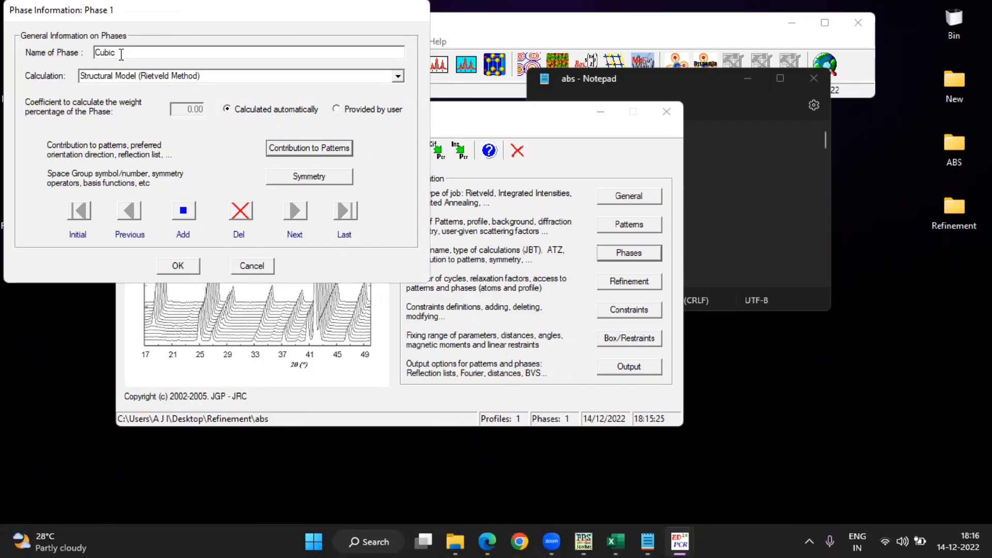
Recheck the Cubic phase's pattern contribution settings and accept the phase information
{"action": "left_click_drag", "start_coordinate": [117, 55], "coordinate": [85, 55]}
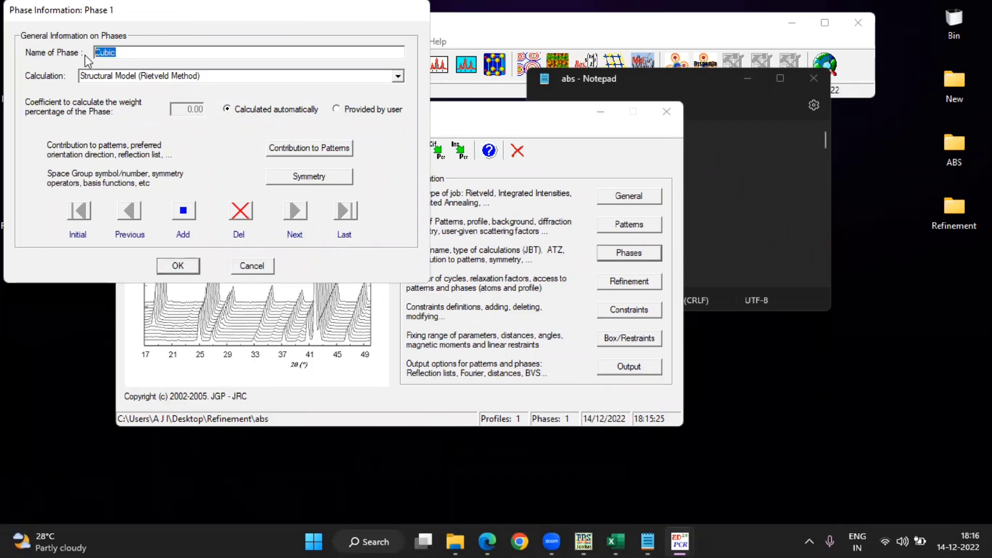
{"action": "left_click", "coordinate": [287, 154]}
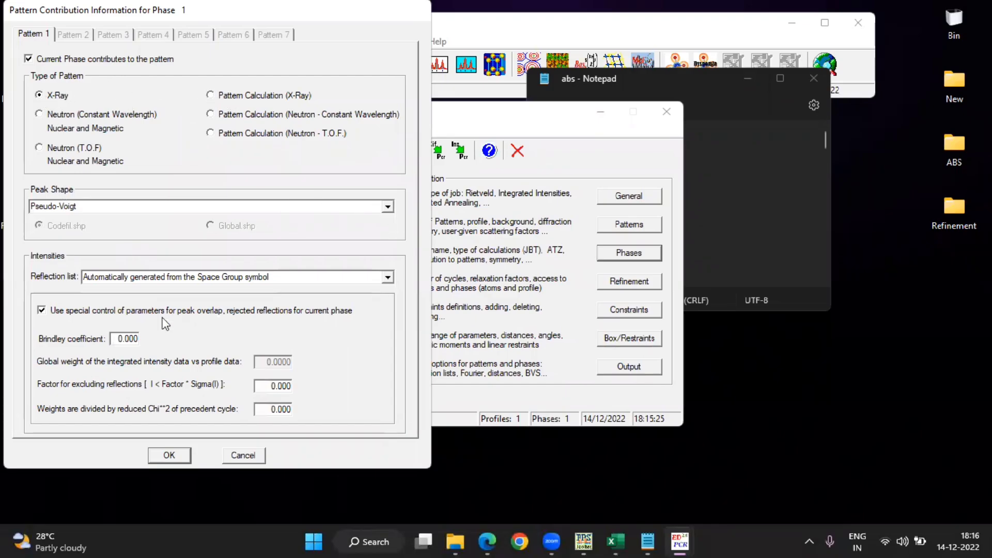
{"action": "left_click", "coordinate": [169, 455]}
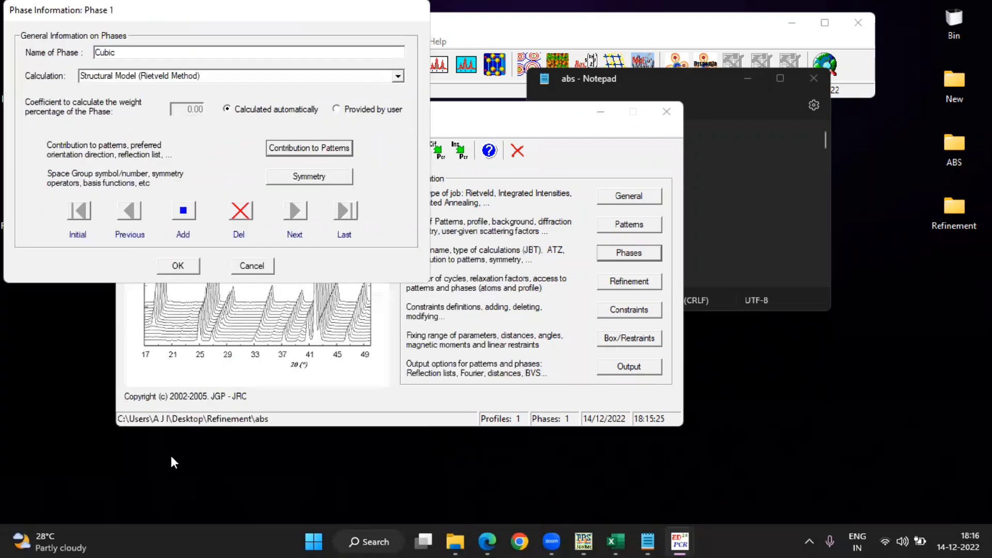
{"action": "left_click", "coordinate": [177, 266]}
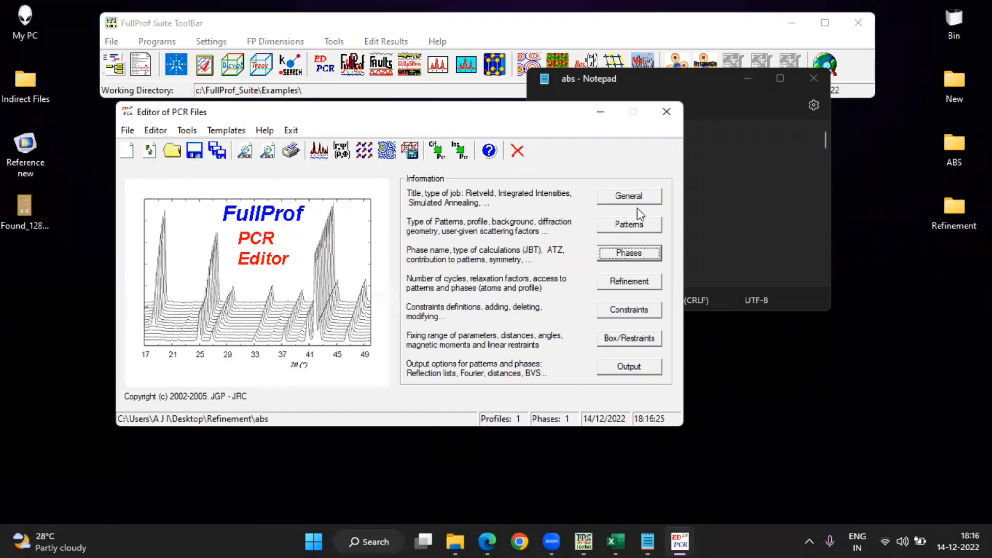
Set the number of refinement cycles to 20 and accept the refinement information
{"action": "left_click", "coordinate": [641, 289]}
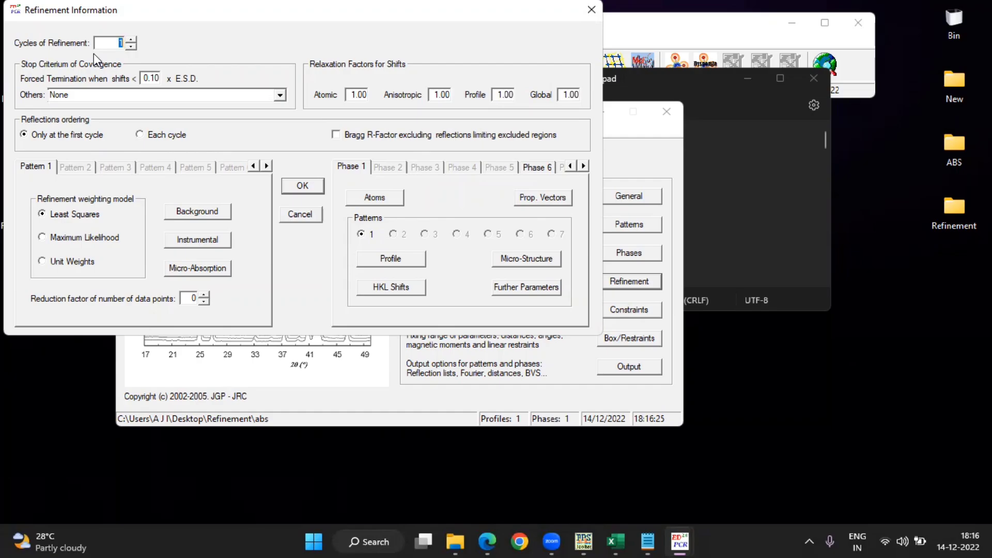
{"action": "type", "text": "20"}
{"action": "left_click", "coordinate": [316, 192]}
Import the background points for pattern 1 from abs.BGR in the Refinement folder
{"action": "left_click", "coordinate": [628, 282]}
{"action": "left_click", "coordinate": [221, 212]}
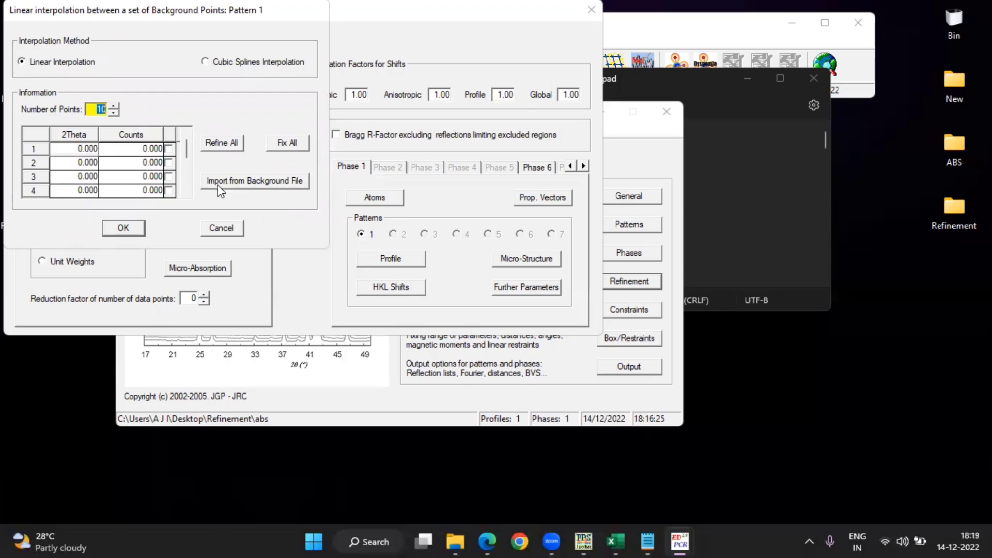
{"action": "left_click", "coordinate": [271, 184]}
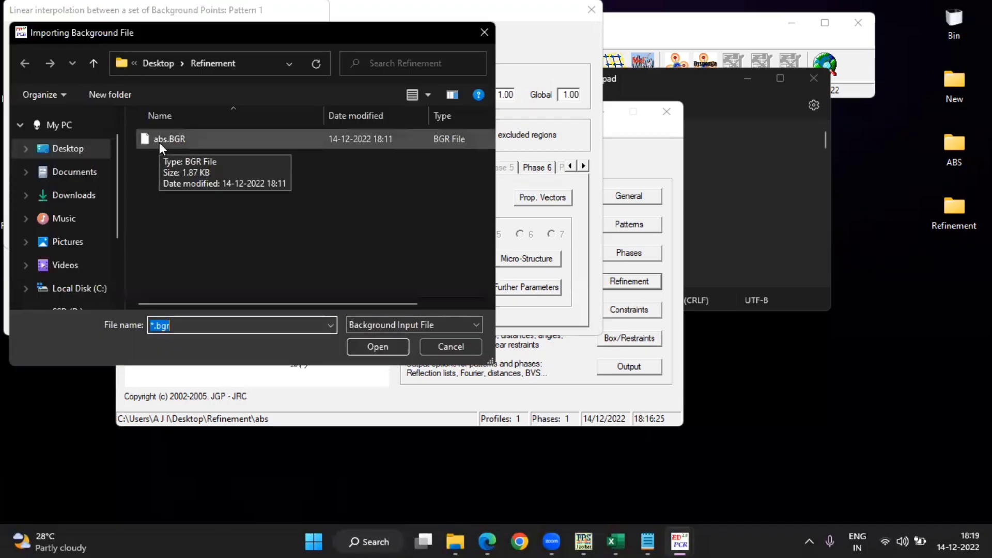
{"action": "left_click", "coordinate": [246, 136]}
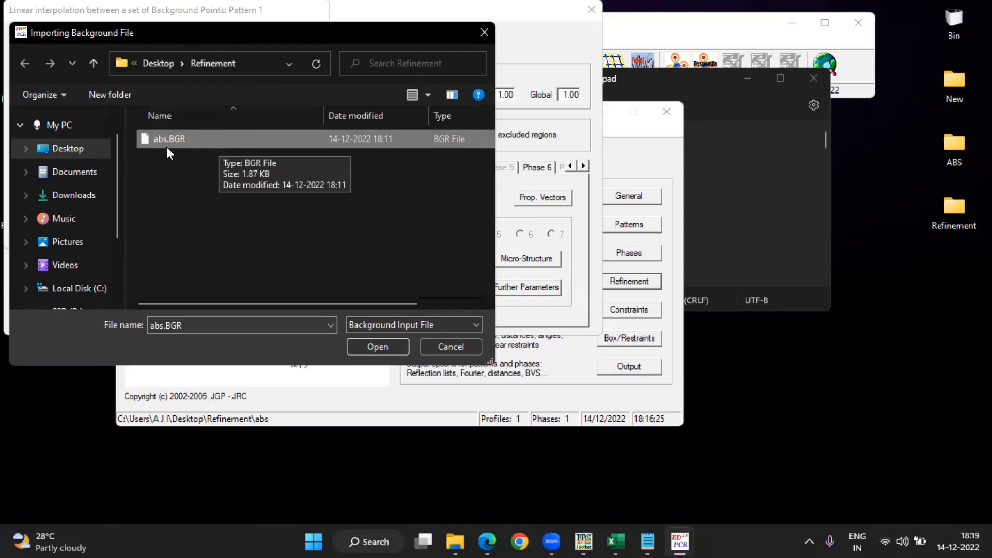
{"action": "left_click", "coordinate": [375, 350]}
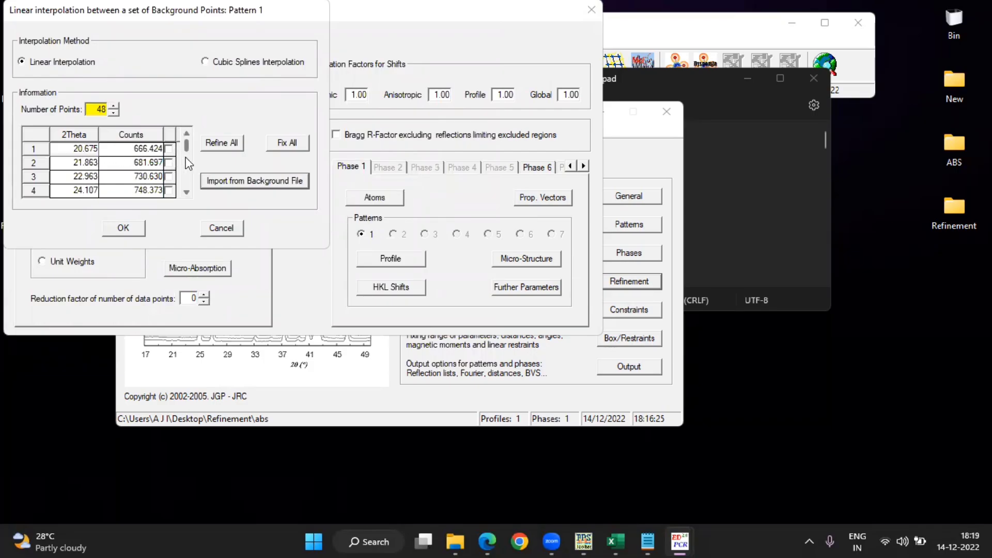
Mark all of pattern 1's background points for refinement and accept the background settings
{"action": "left_click", "coordinate": [215, 142]}
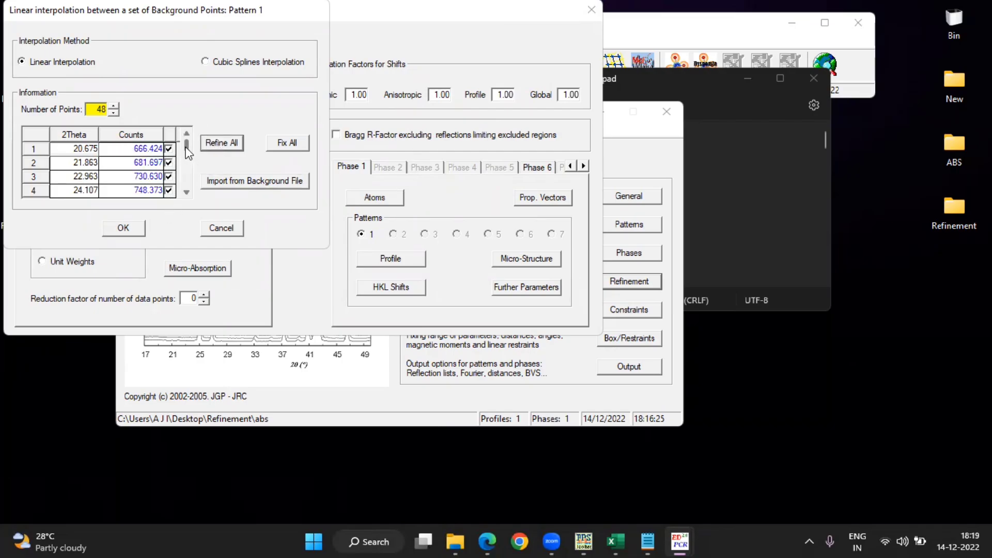
{"action": "scroll", "coordinate": [187, 151], "scroll_direction": "down", "scroll_amount": 15}
{"action": "scroll", "coordinate": [188, 150], "scroll_direction": "up", "scroll_amount": 15}
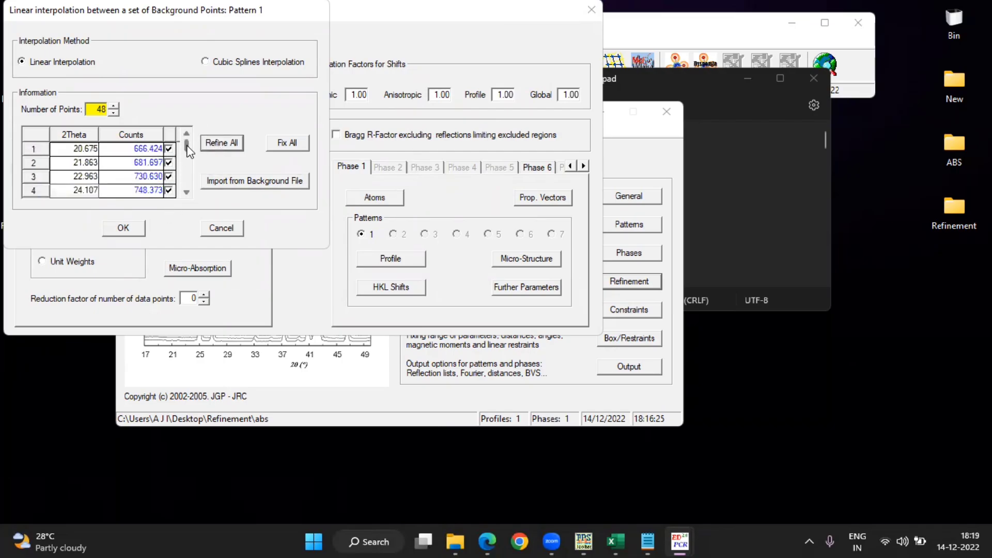
{"action": "left_click", "coordinate": [128, 232]}
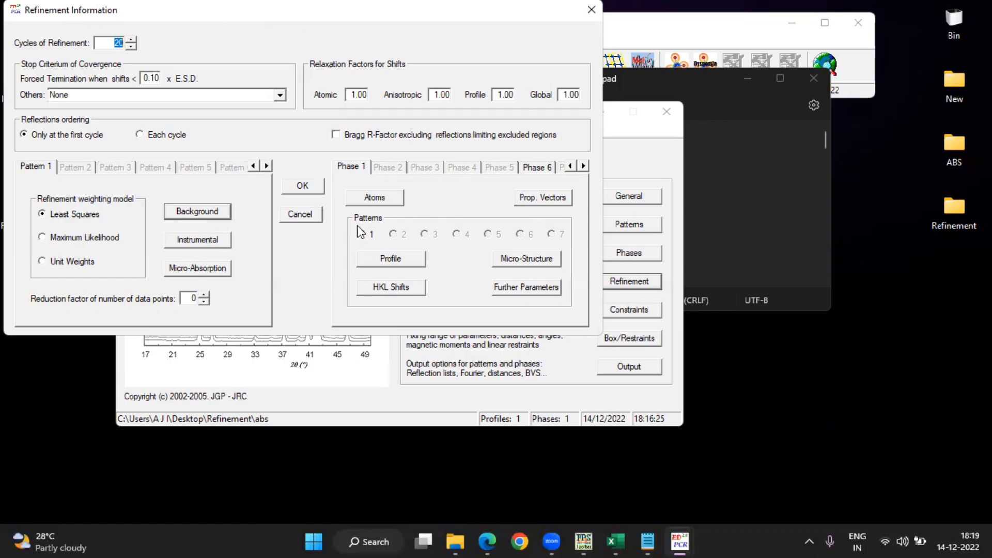
Mark the scale factor of phase 1 for refinement and accept the profile and refinement settings
{"action": "left_click", "coordinate": [391, 258]}
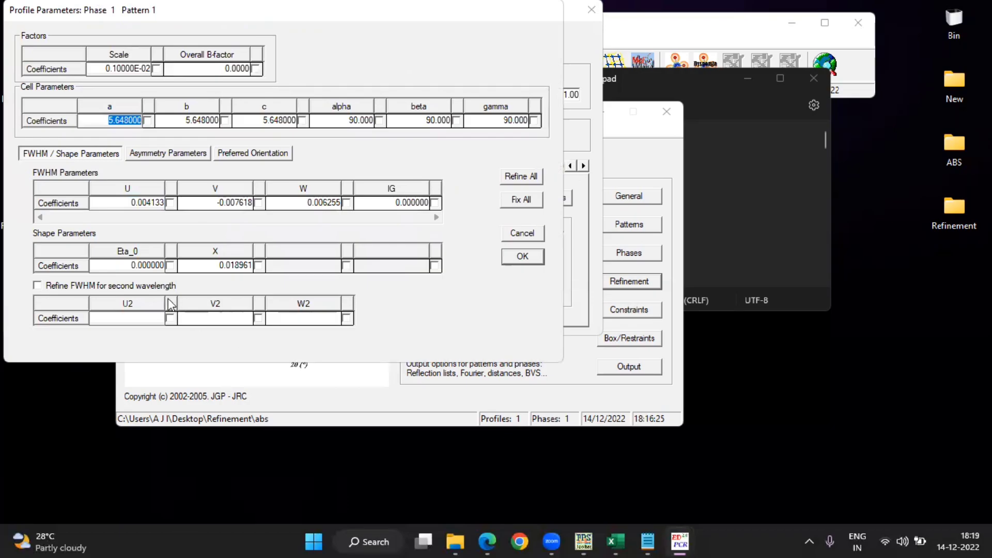
{"action": "left_click", "coordinate": [159, 69]}
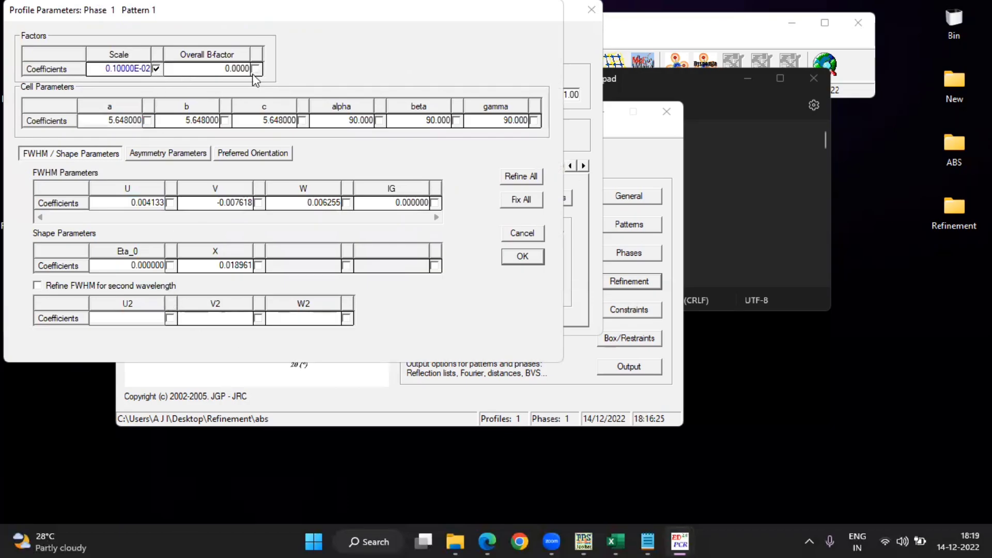
{"action": "left_click", "coordinate": [522, 256]}
{"action": "left_click", "coordinate": [315, 190]}
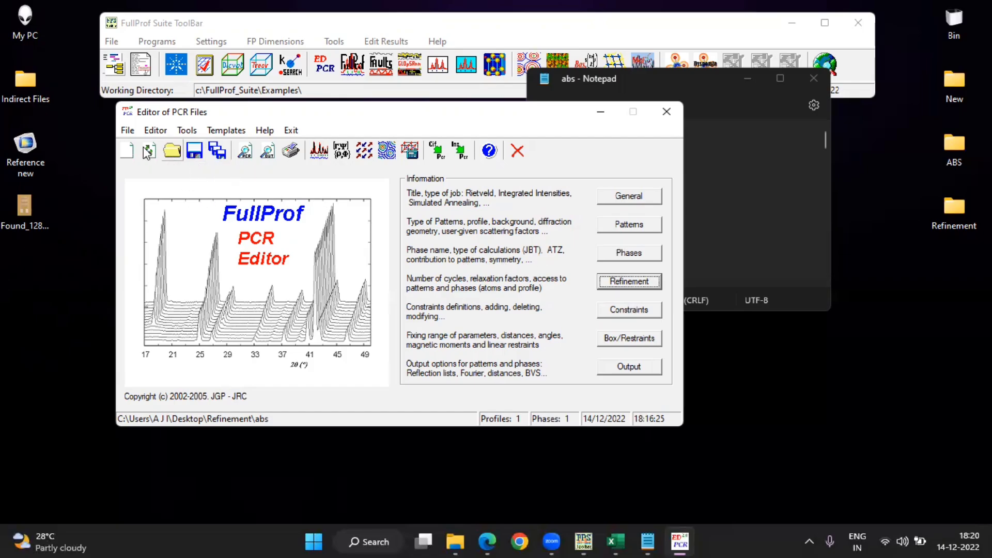
Save the edited abs PCR file
{"action": "left_click", "coordinate": [127, 131]}
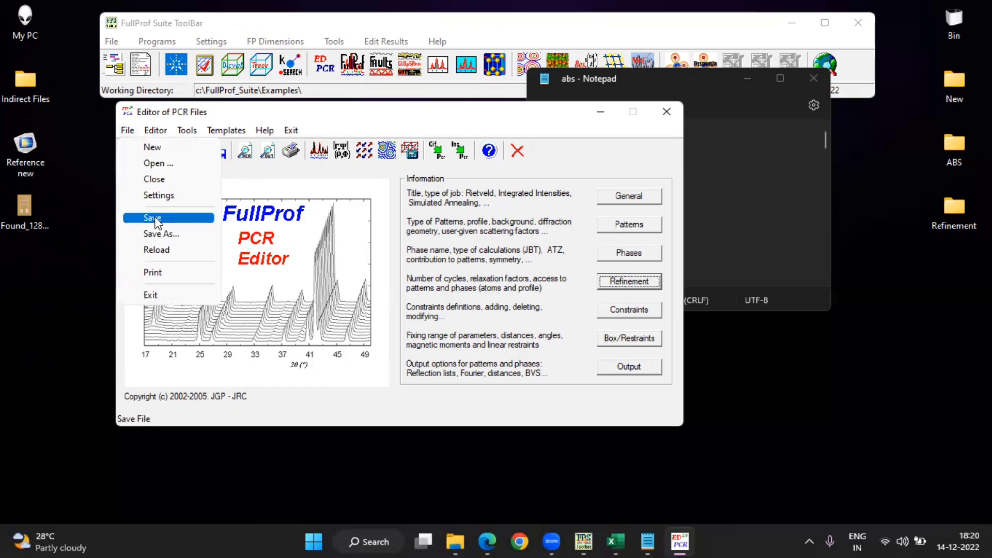
{"action": "left_click", "coordinate": [264, 182]}
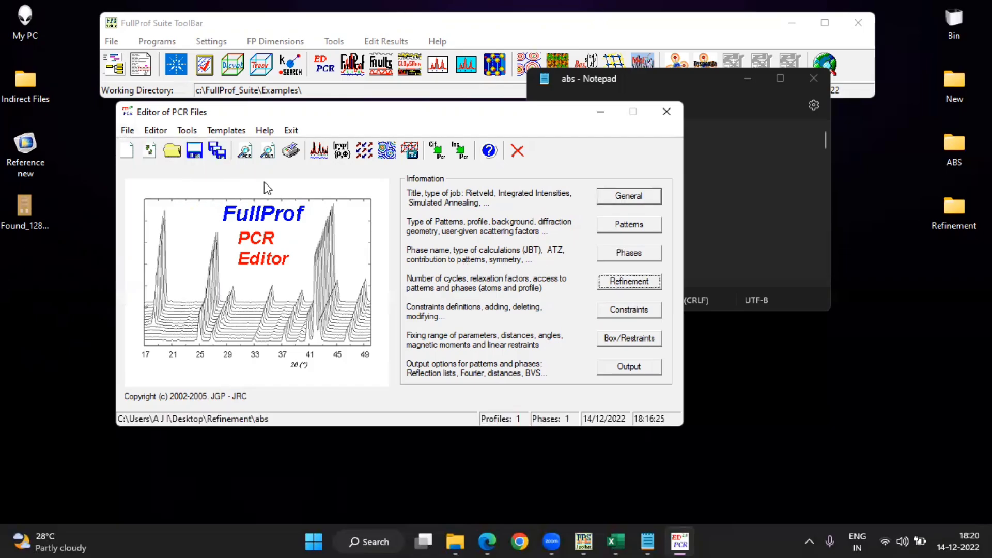
{"action": "left_click", "coordinate": [196, 152]}
Run the FullProf refinement on the abs data, maximize the output window and enlarge the plot area
{"action": "left_click", "coordinate": [320, 151]}
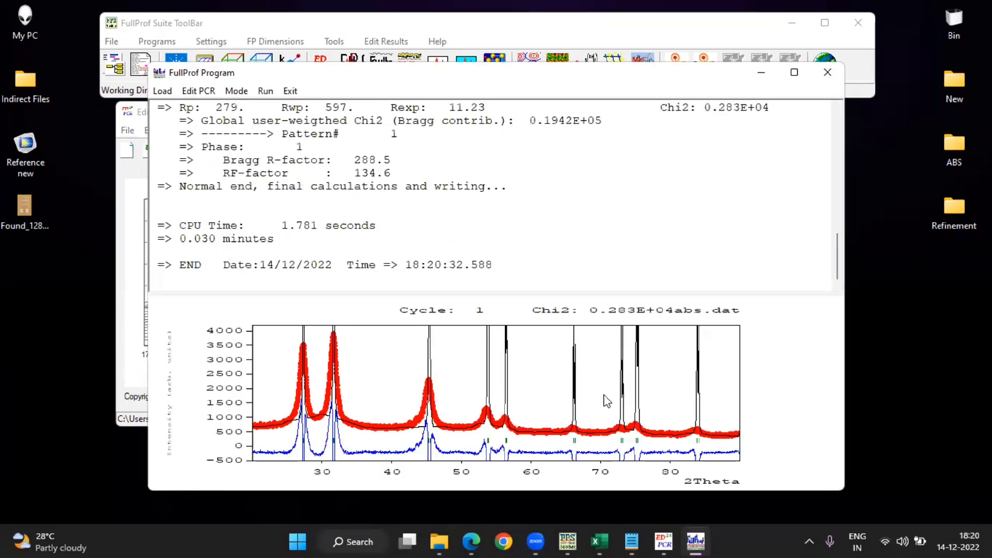
{"action": "left_click", "coordinate": [794, 73]}
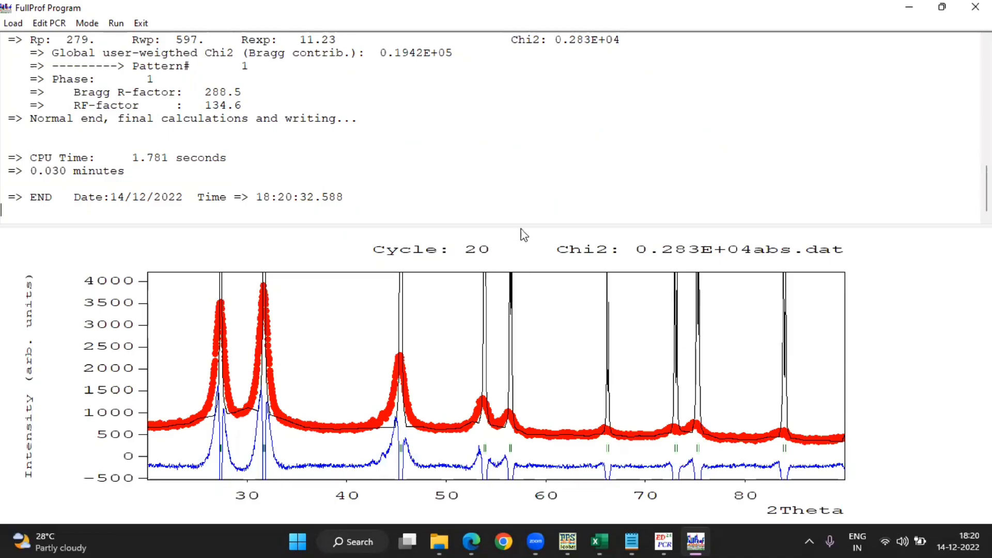
{"action": "left_click_drag", "start_coordinate": [523, 222], "coordinate": [515, 78]}
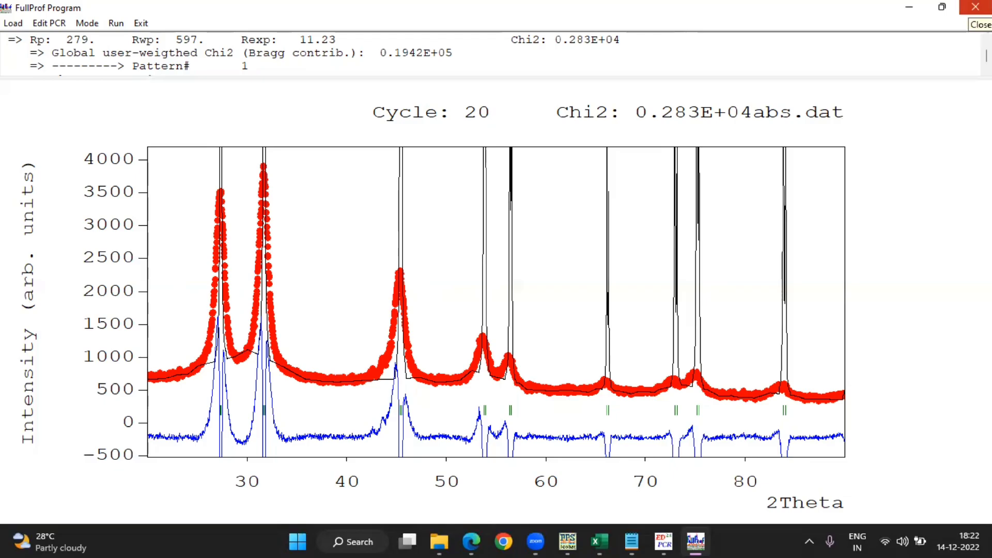
Close the refinement output, reload the PCR file and mark all of pattern 1's background points for refinement
{"action": "left_click", "coordinate": [975, 6]}
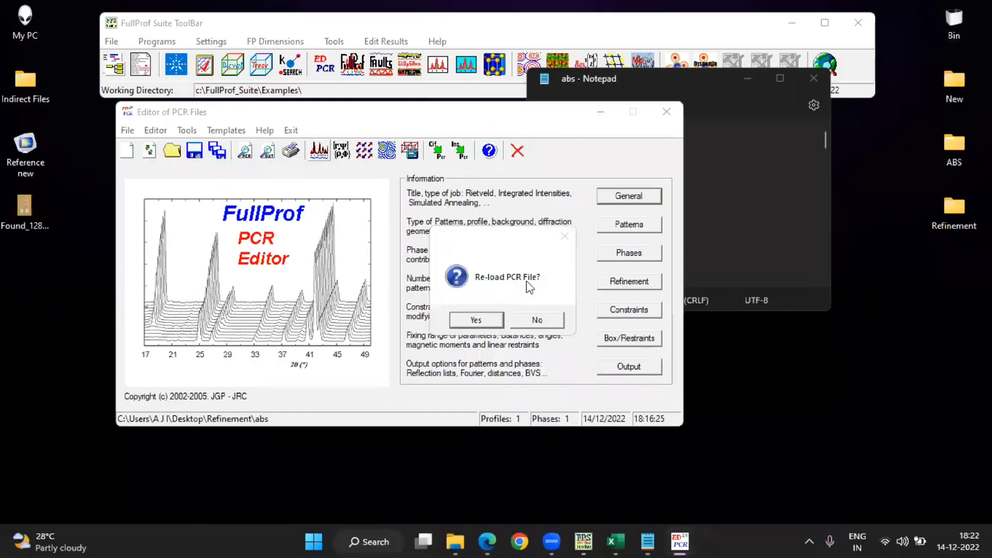
{"action": "left_click", "coordinate": [476, 320]}
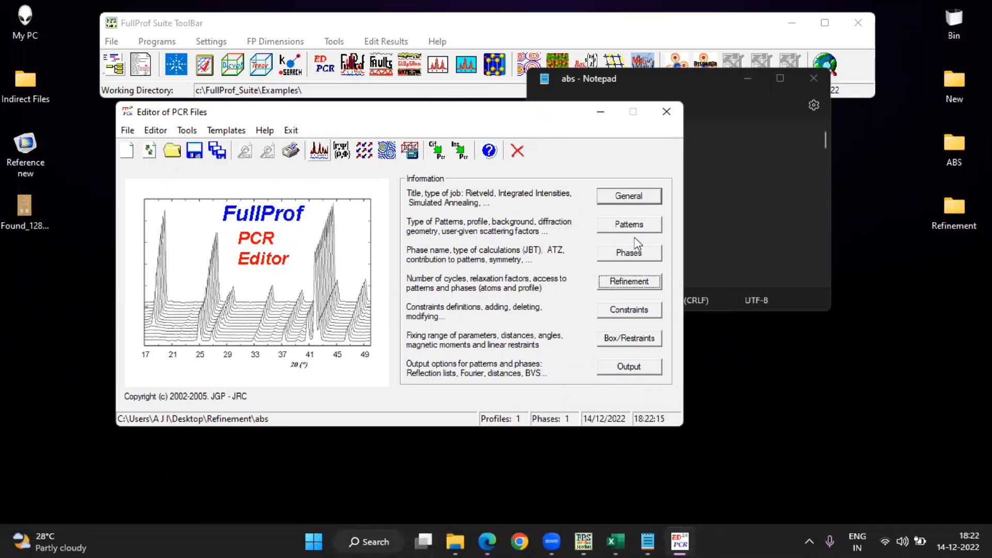
{"action": "left_click", "coordinate": [631, 285]}
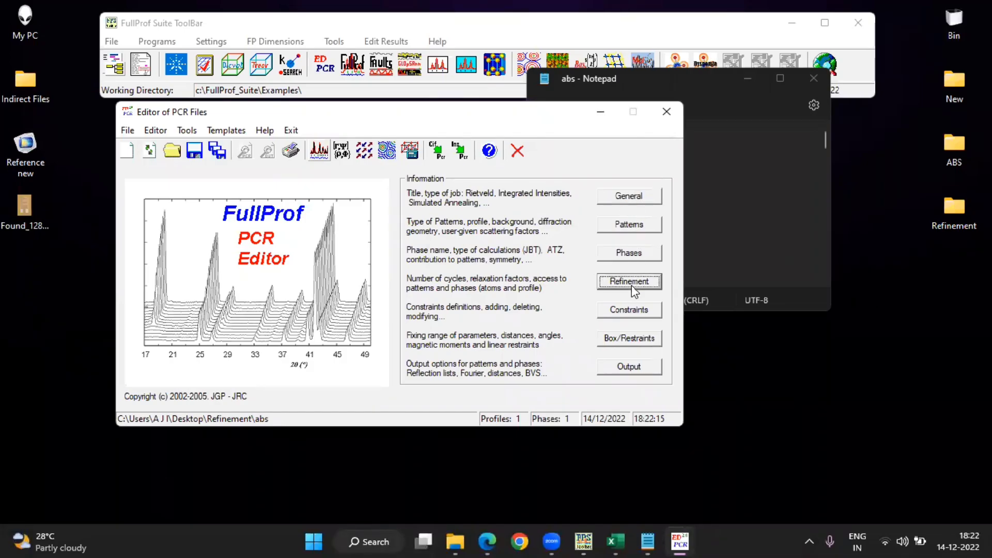
{"action": "left_click", "coordinate": [215, 213]}
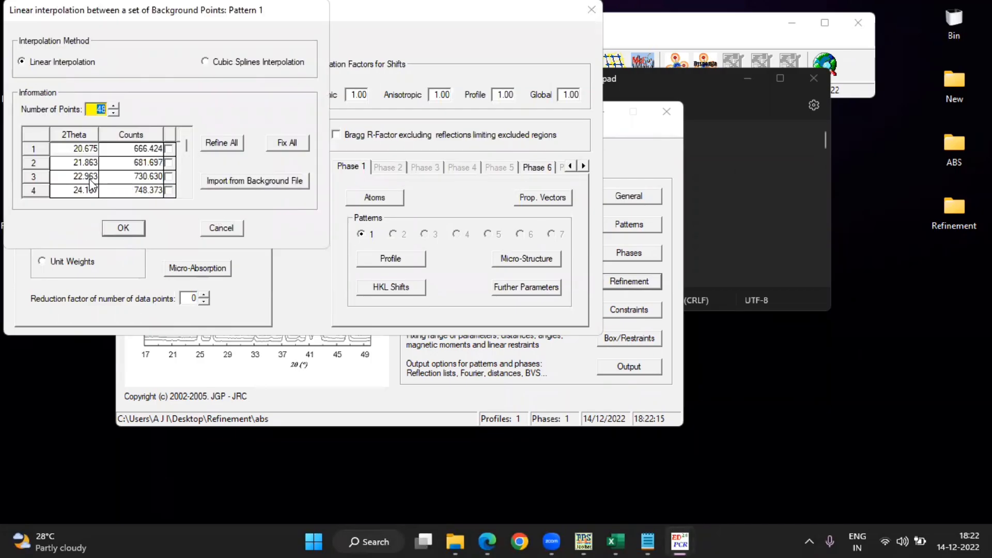
{"action": "left_click", "coordinate": [215, 142]}
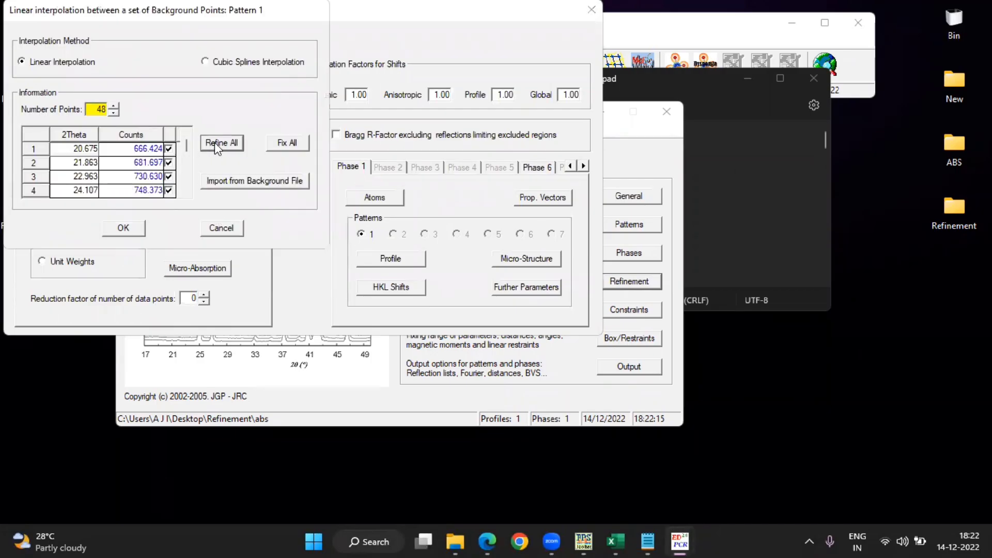
{"action": "left_click", "coordinate": [124, 226]}
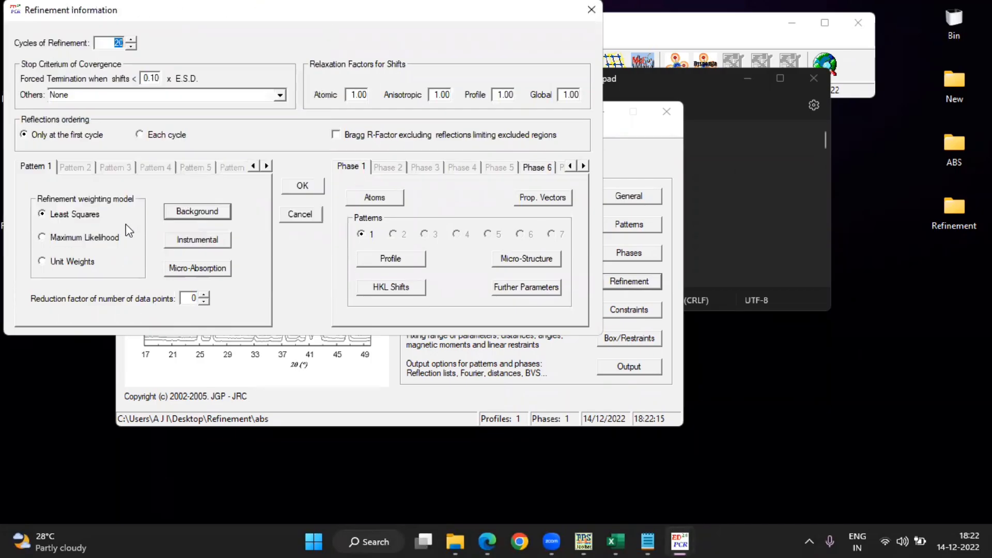
Mark phase 1's scale factor for refinement and accept the refinement settings
{"action": "left_click", "coordinate": [373, 257]}
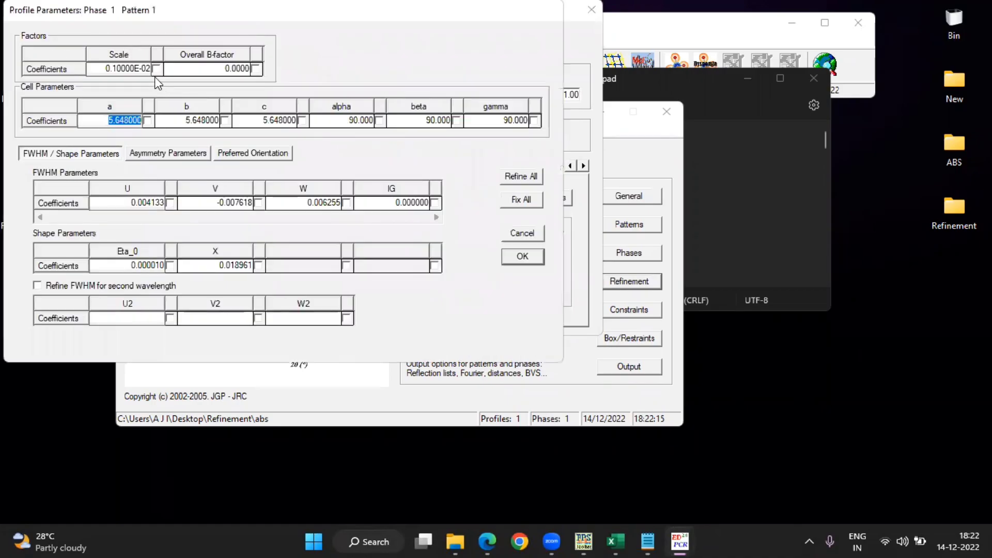
{"action": "left_click", "coordinate": [522, 256]}
{"action": "left_click", "coordinate": [305, 186]}
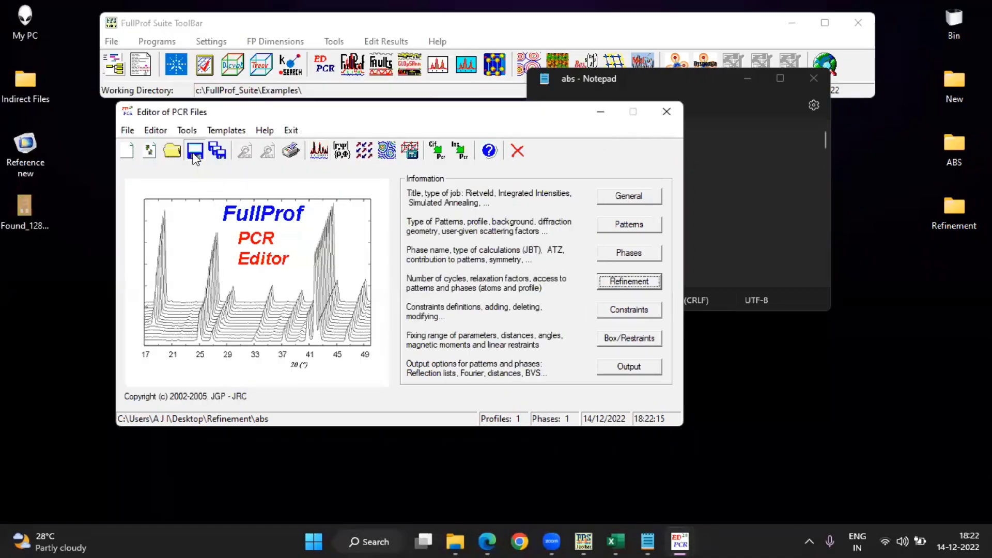
Save the abs PCR file, run the FullProf refinement twice and reload the updated PCR file
{"action": "left_click", "coordinate": [317, 151]}
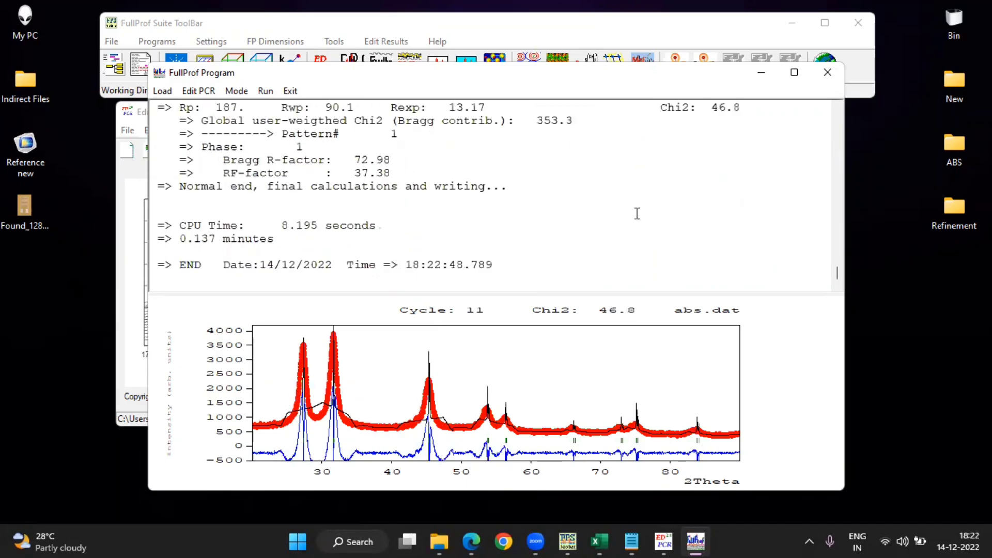
{"action": "left_click", "coordinate": [794, 74]}
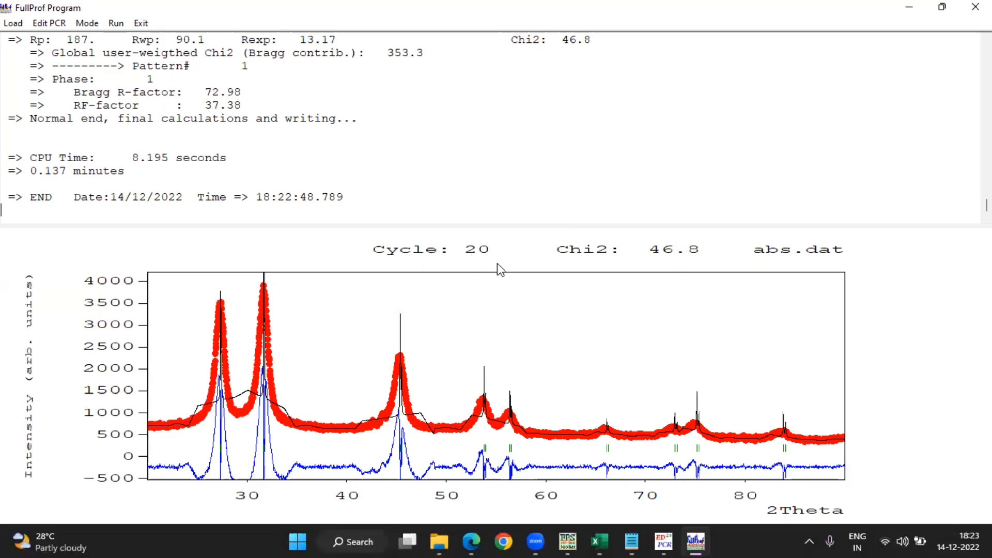
{"action": "left_click", "coordinate": [116, 24]}
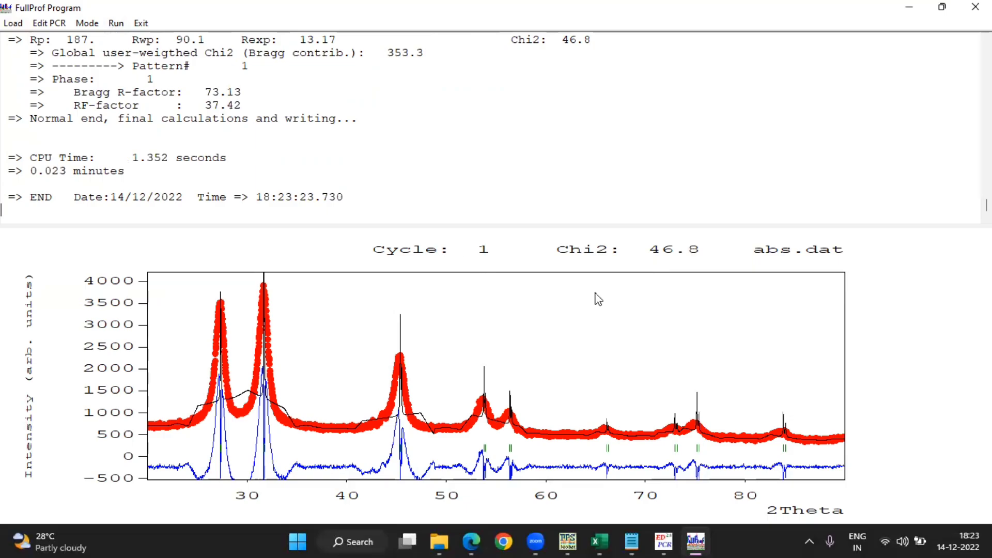
{"action": "left_click", "coordinate": [974, 6]}
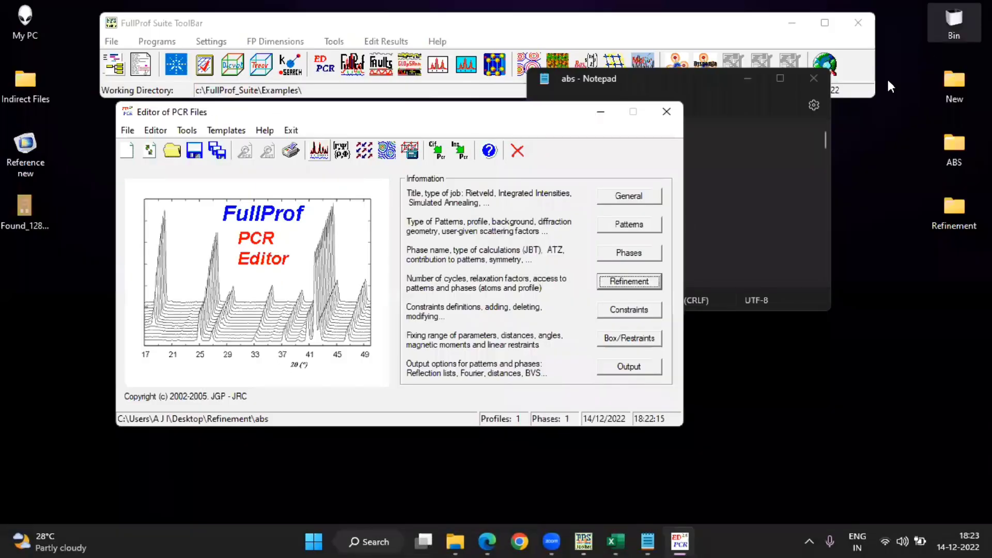
{"action": "left_click", "coordinate": [476, 319]}
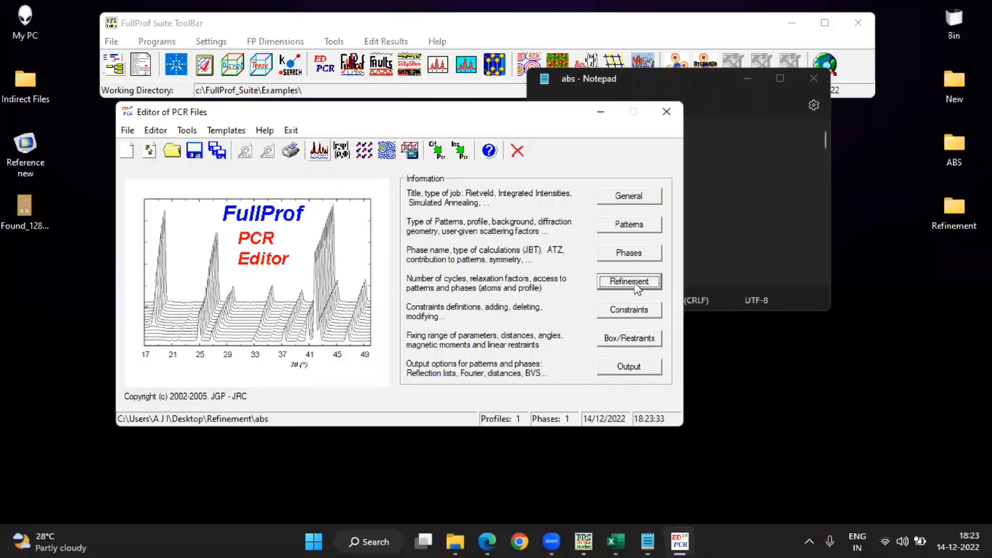
Examine pattern 1's background points and phase 1's profile parameters, cancelling out of each dialog
{"action": "left_click", "coordinate": [631, 281]}
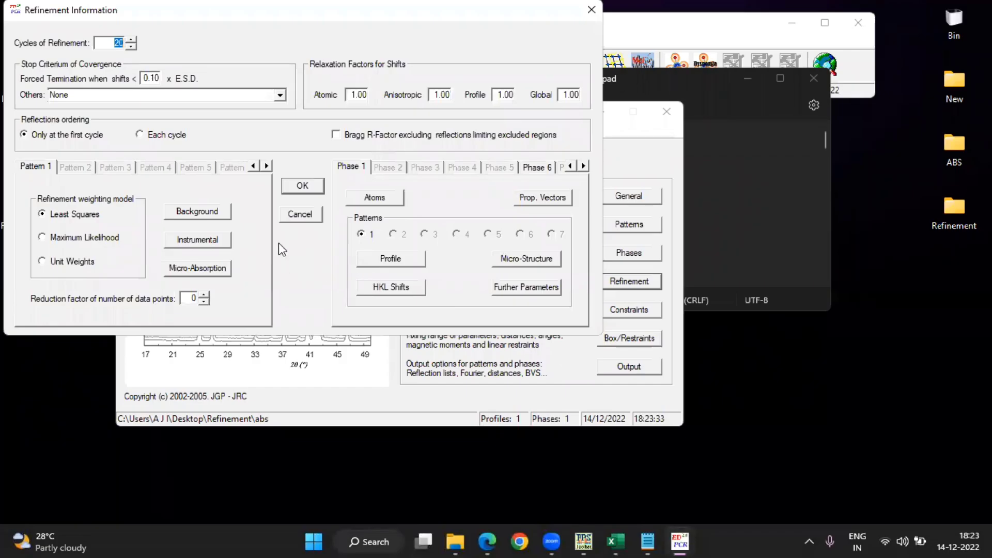
{"action": "left_click", "coordinate": [207, 213]}
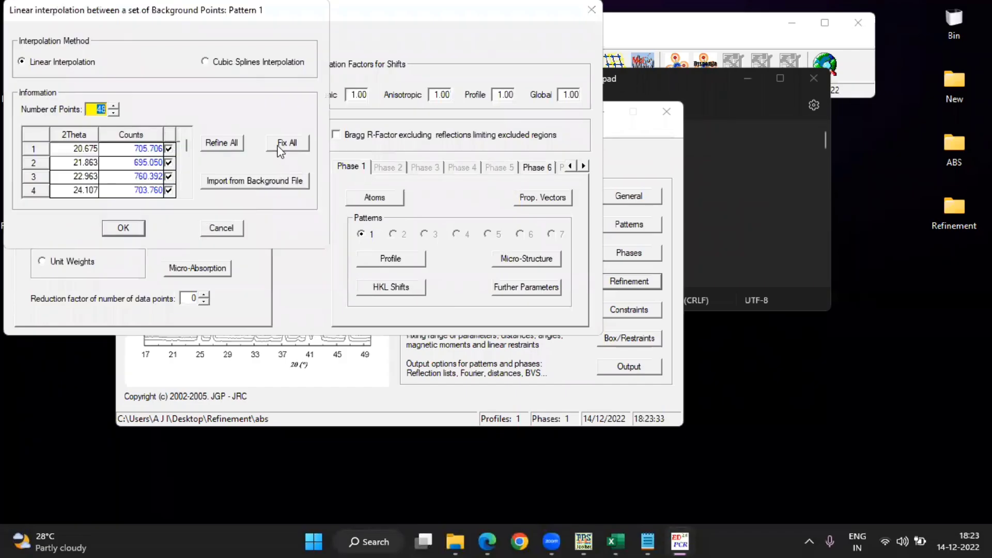
{"action": "left_click", "coordinate": [221, 228]}
{"action": "left_click", "coordinate": [389, 257]}
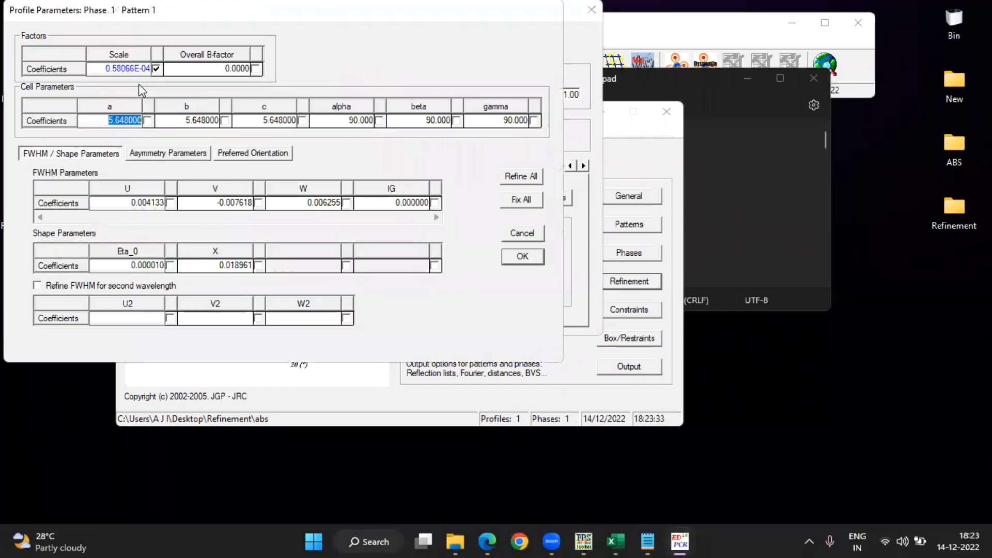
{"action": "left_click", "coordinate": [156, 68]}
{"action": "left_click", "coordinate": [513, 235]}
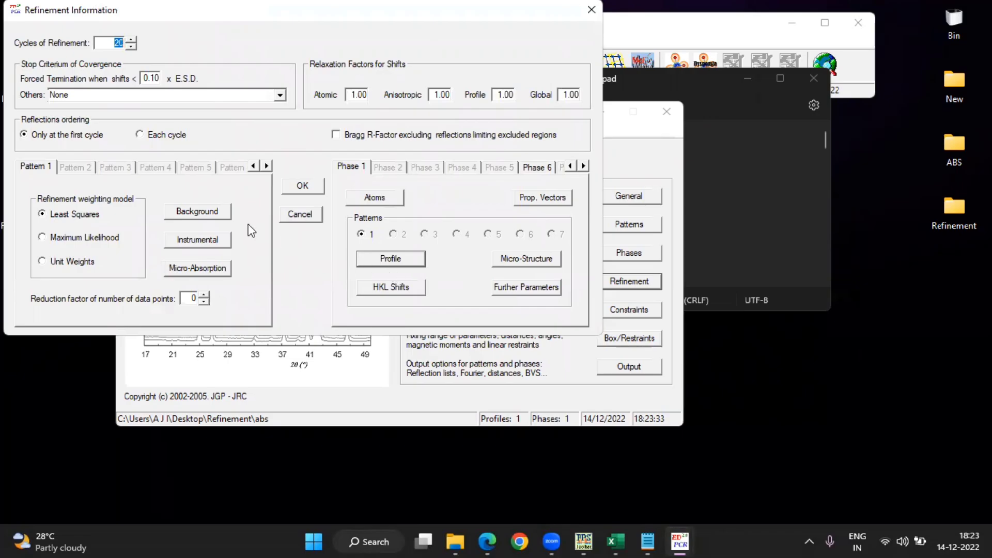
{"action": "left_click", "coordinate": [221, 221]}
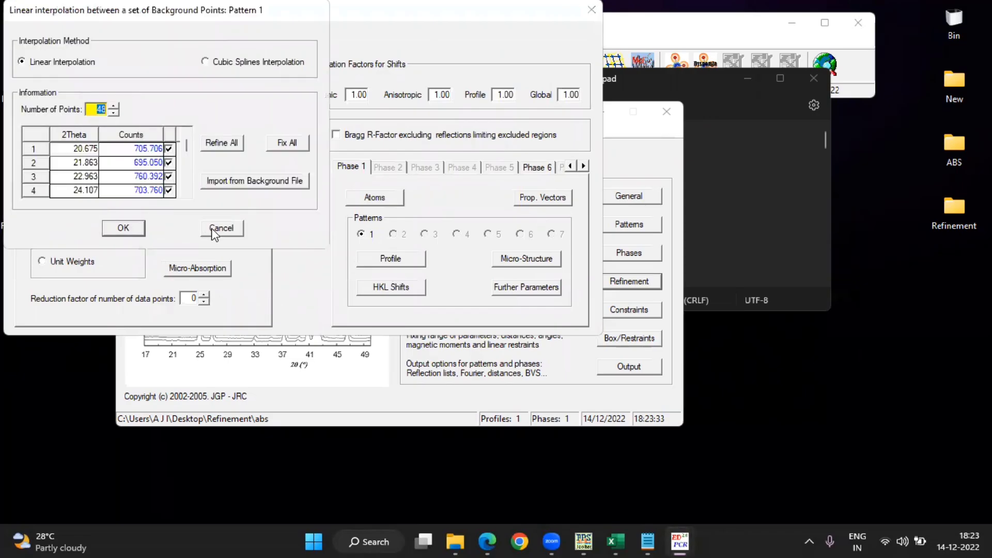
{"action": "left_click", "coordinate": [219, 229]}
{"action": "left_click", "coordinate": [410, 257]}
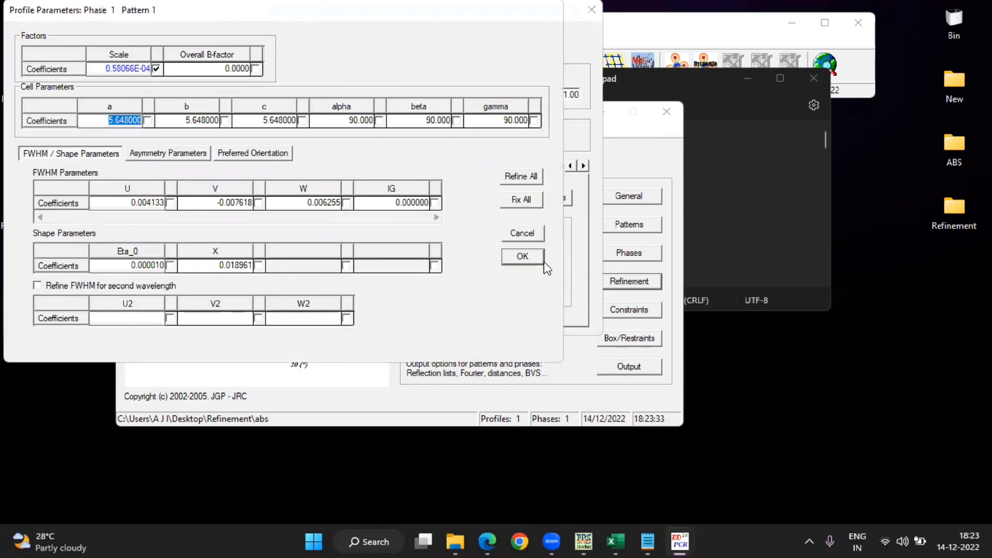
{"action": "left_click", "coordinate": [521, 233]}
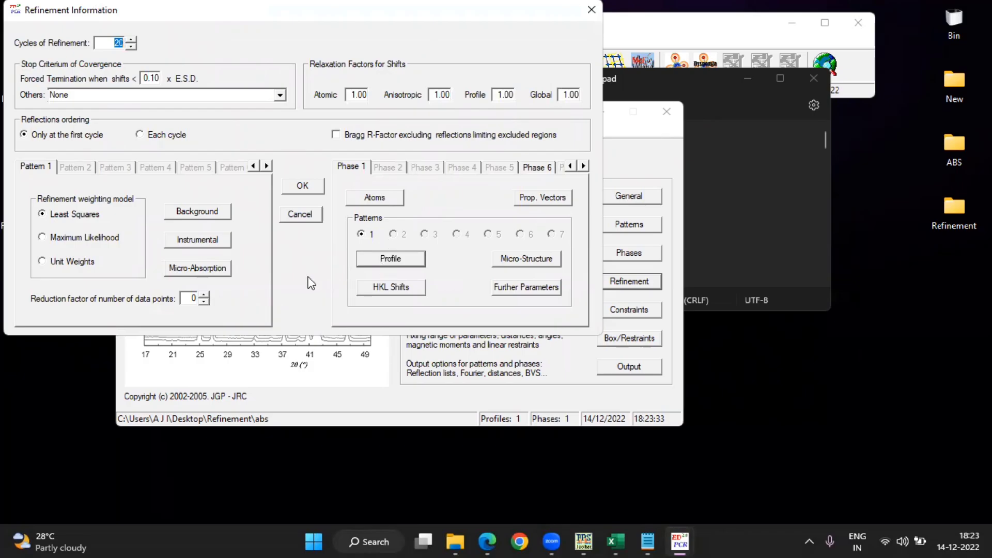
Mark the Zero coefficient in pattern 1's instrumental parameters for refinement and accept the refinement settings
{"action": "left_click", "coordinate": [215, 239]}
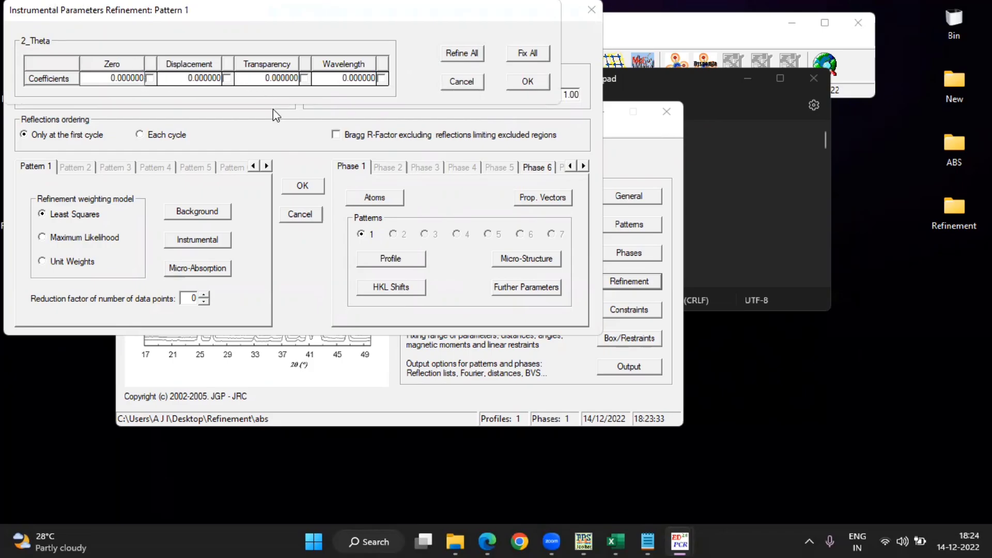
{"action": "left_click", "coordinate": [461, 81]}
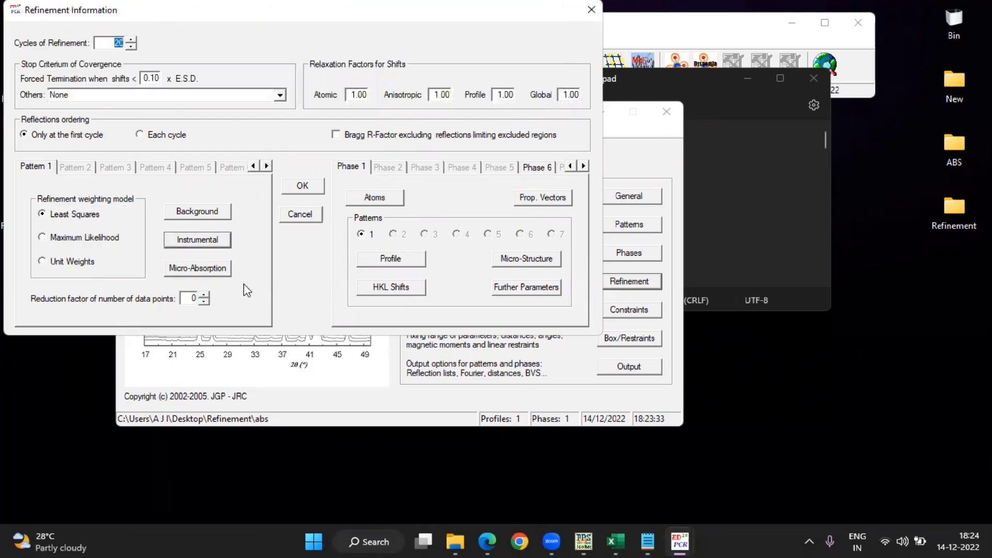
{"action": "left_click", "coordinate": [218, 242]}
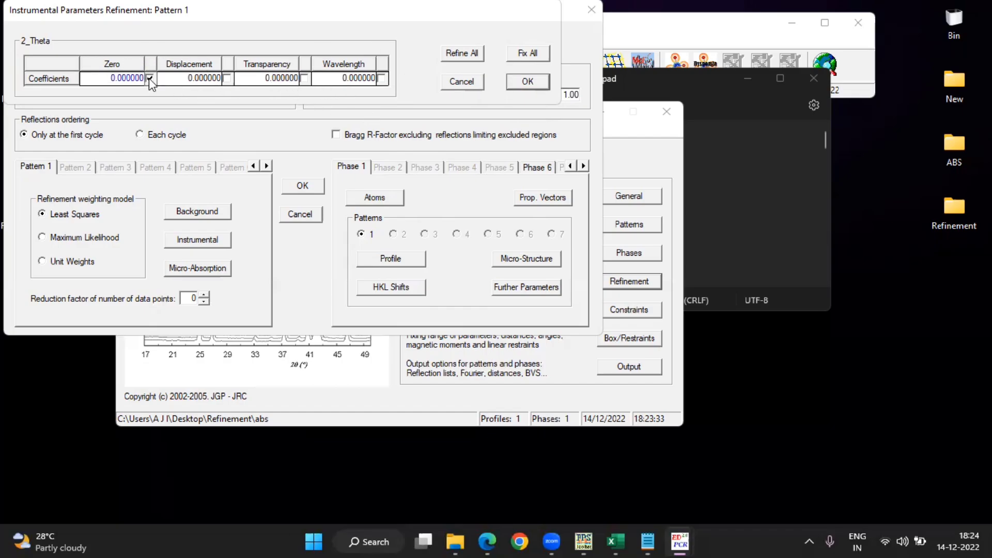
{"action": "left_click", "coordinate": [532, 82]}
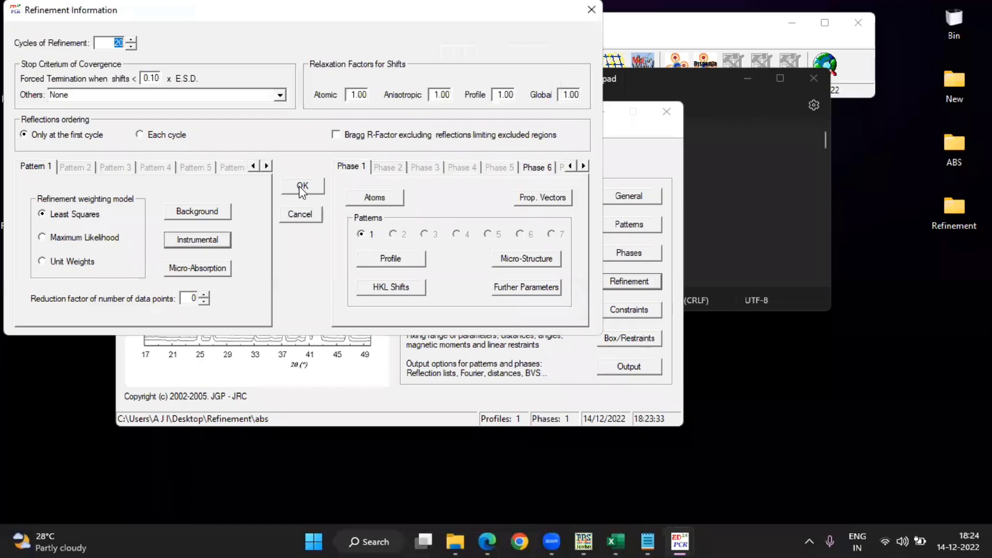
{"action": "left_click", "coordinate": [303, 186]}
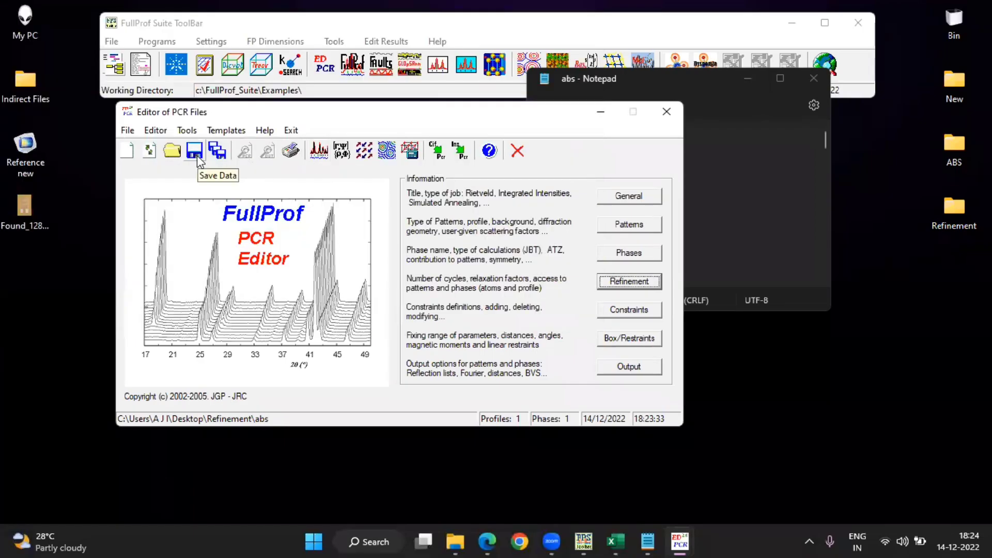
Save the PCR file, run the refinement twice with the zero shift included and reload the updated file
{"action": "left_click", "coordinate": [321, 154]}
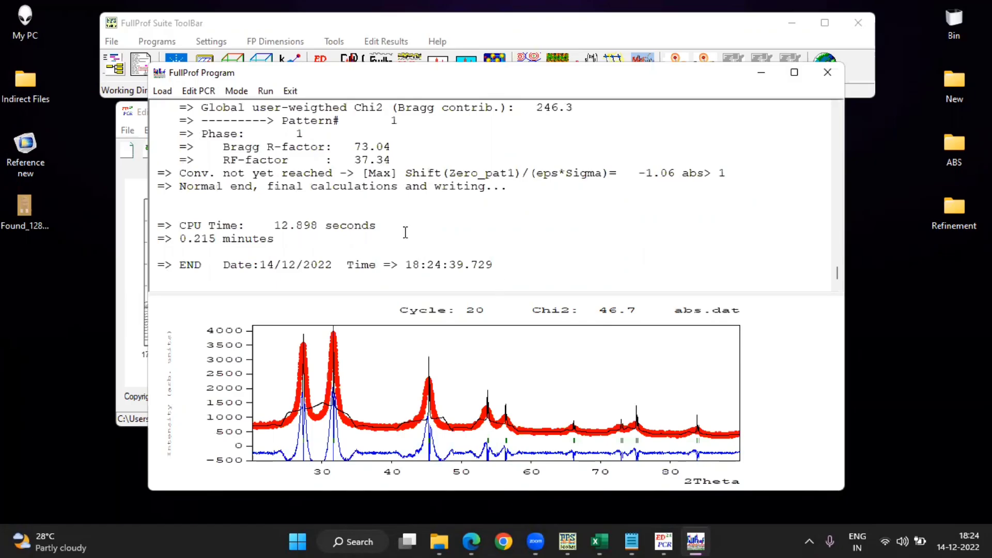
{"action": "left_click", "coordinate": [267, 93]}
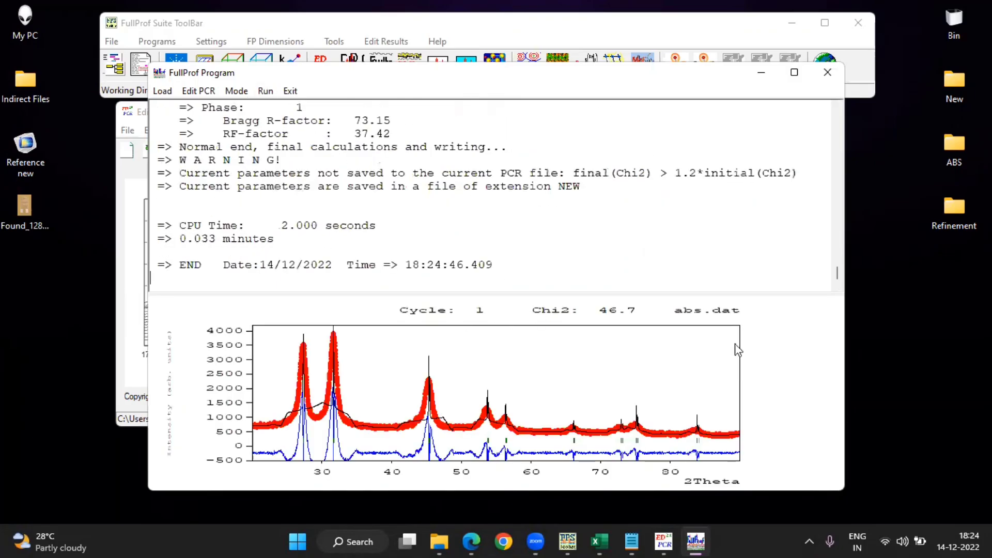
{"action": "left_click", "coordinate": [827, 72]}
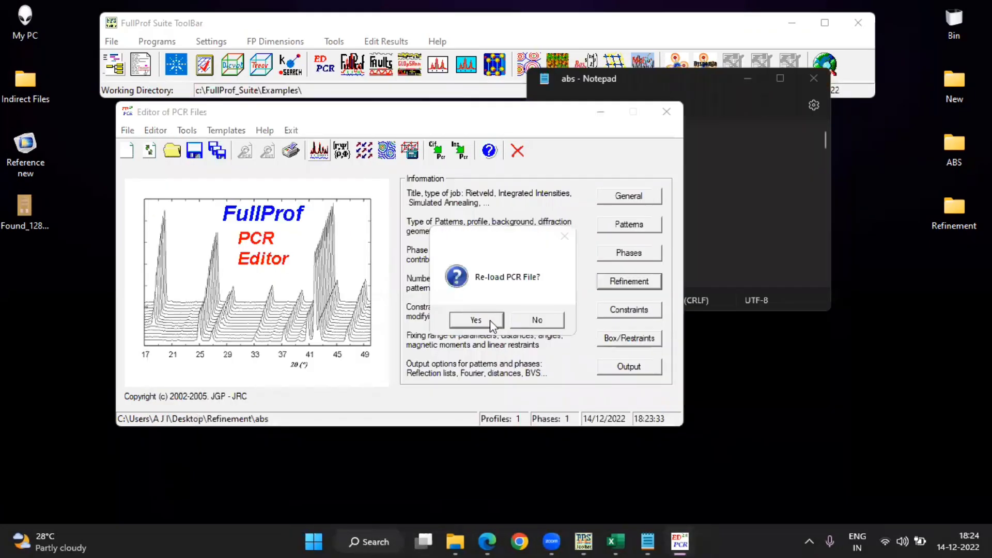
{"action": "left_click", "coordinate": [489, 320]}
Fix the Zero coefficient of pattern 1, mark Displacement for refinement instead and accept the settings
{"action": "left_click", "coordinate": [628, 285]}
{"action": "left_click", "coordinate": [199, 239]}
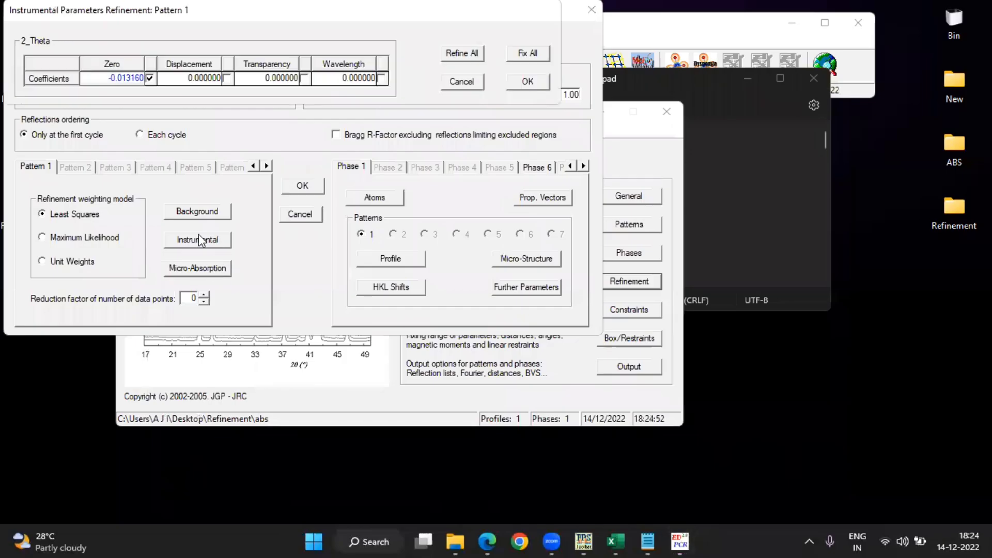
{"action": "left_click", "coordinate": [150, 79]}
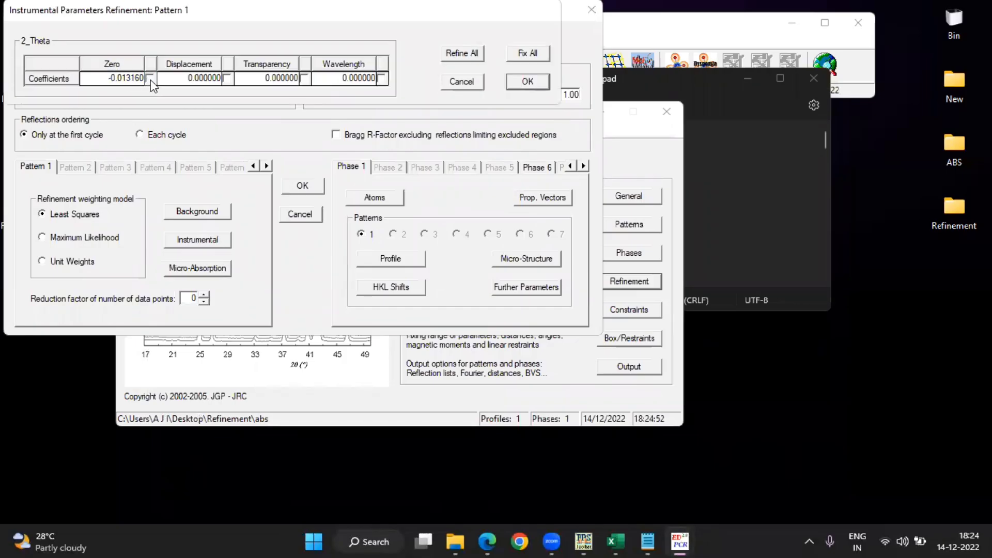
{"action": "left_click", "coordinate": [227, 78]}
{"action": "left_click", "coordinate": [512, 86]}
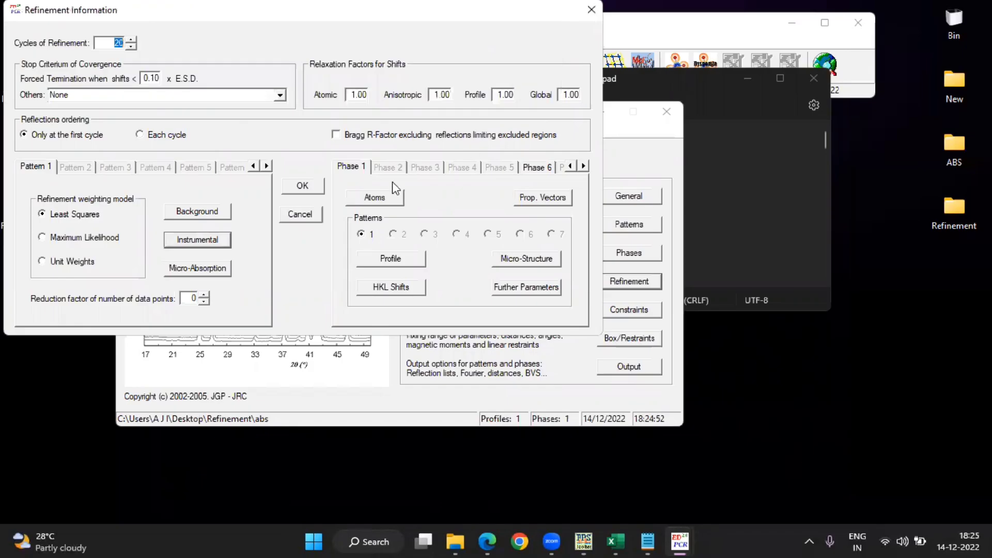
{"action": "left_click", "coordinate": [309, 187]}
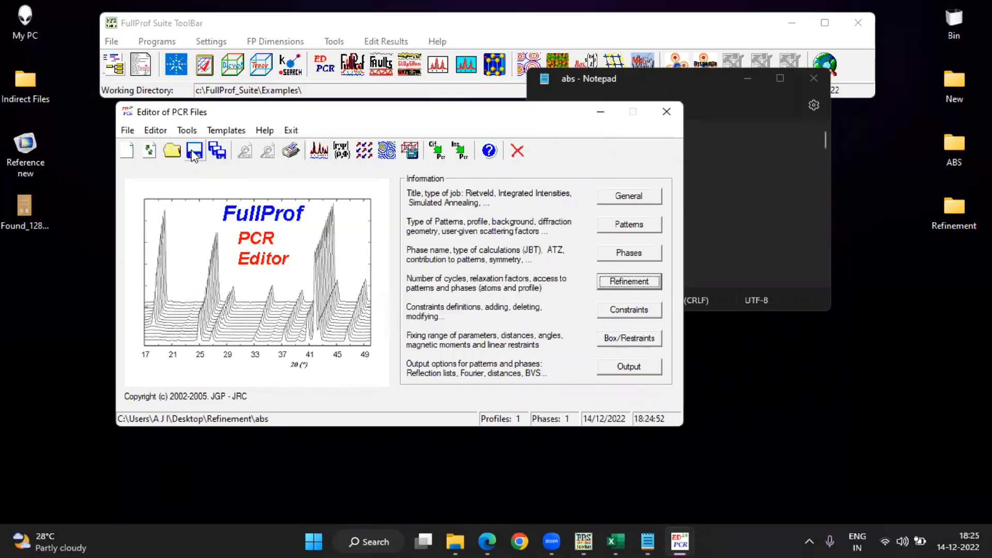
Save the PCR file, run the refinement with displacement included and reload the updated file
{"action": "left_click", "coordinate": [319, 152]}
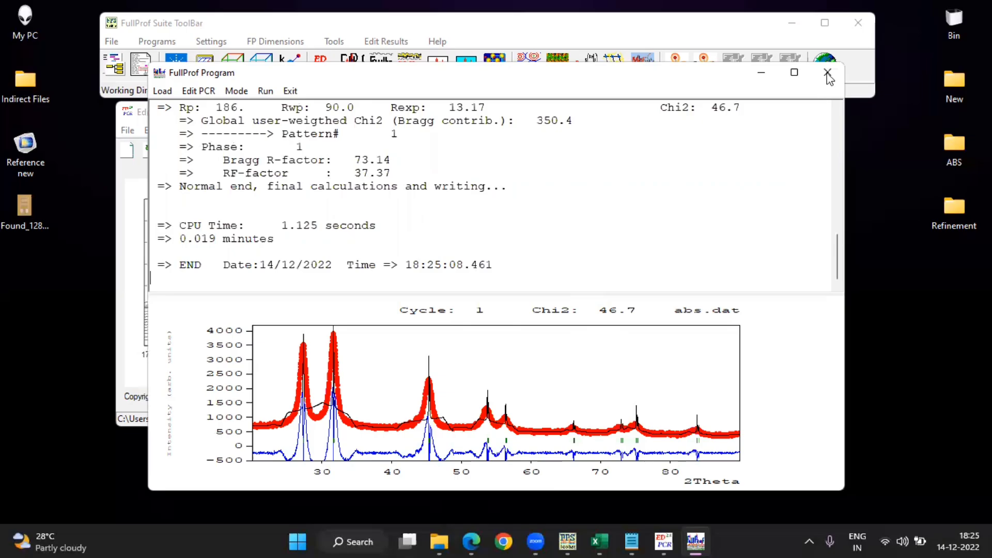
{"action": "left_click", "coordinate": [517, 347]}
{"action": "left_click", "coordinate": [481, 317]}
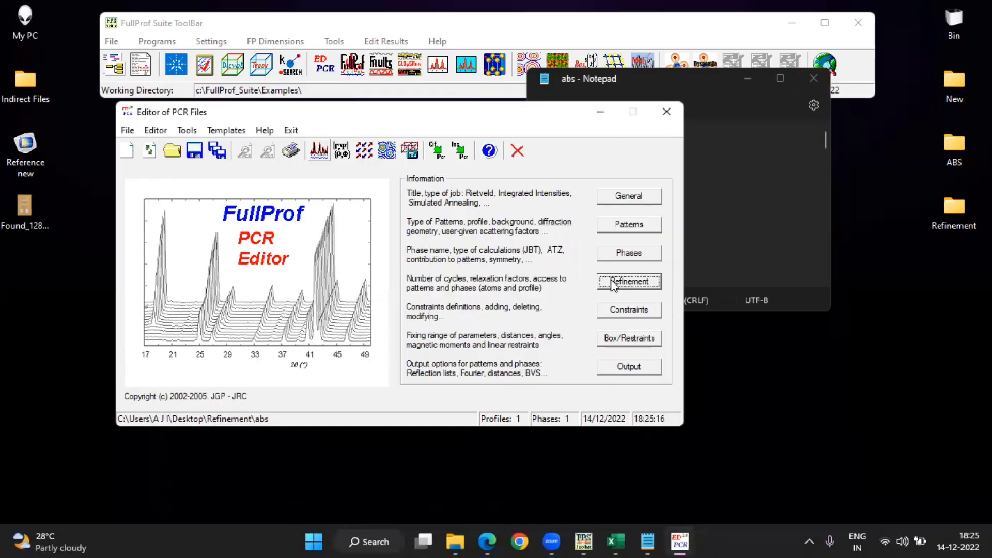
Review pattern 1's instrumental coefficients and phase 1's profile parameters without keeping any changes
{"action": "left_click", "coordinate": [615, 281]}
{"action": "left_click", "coordinate": [197, 239]}
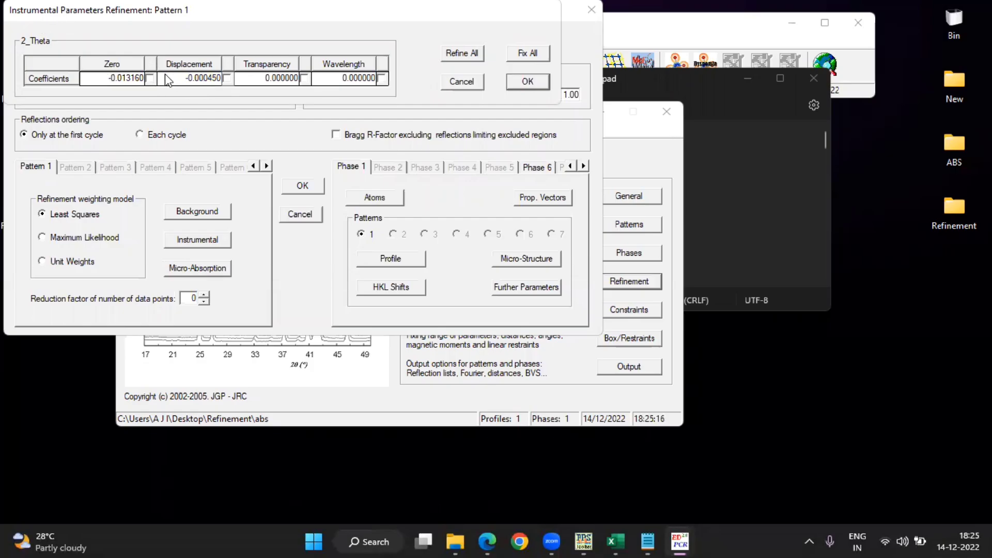
{"action": "left_click", "coordinate": [466, 83]}
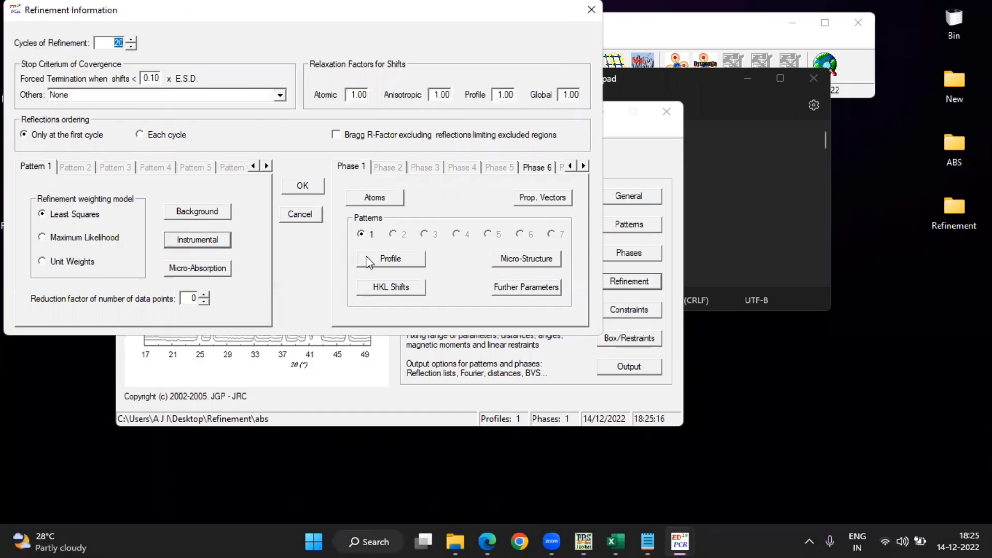
{"action": "left_click", "coordinate": [391, 261]}
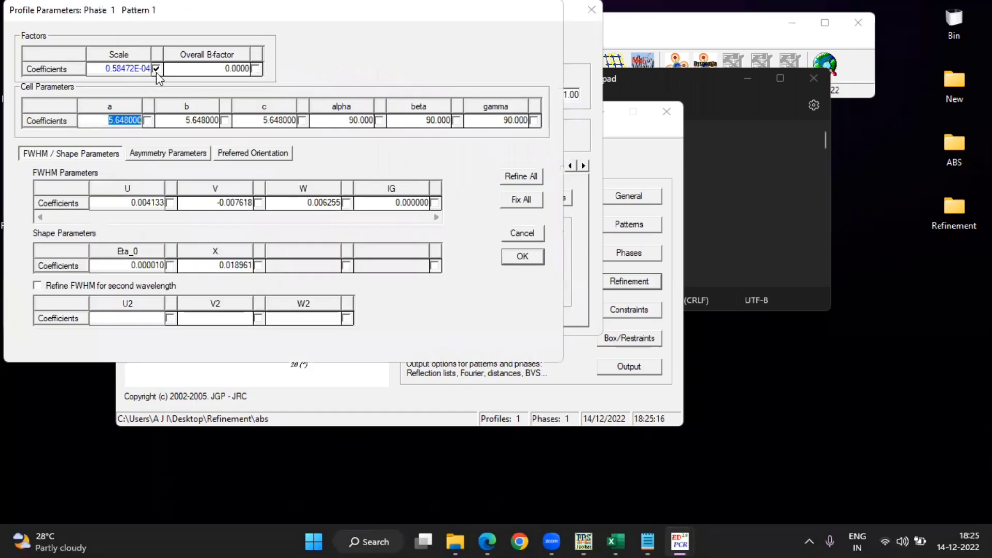
{"action": "left_click", "coordinate": [523, 235]}
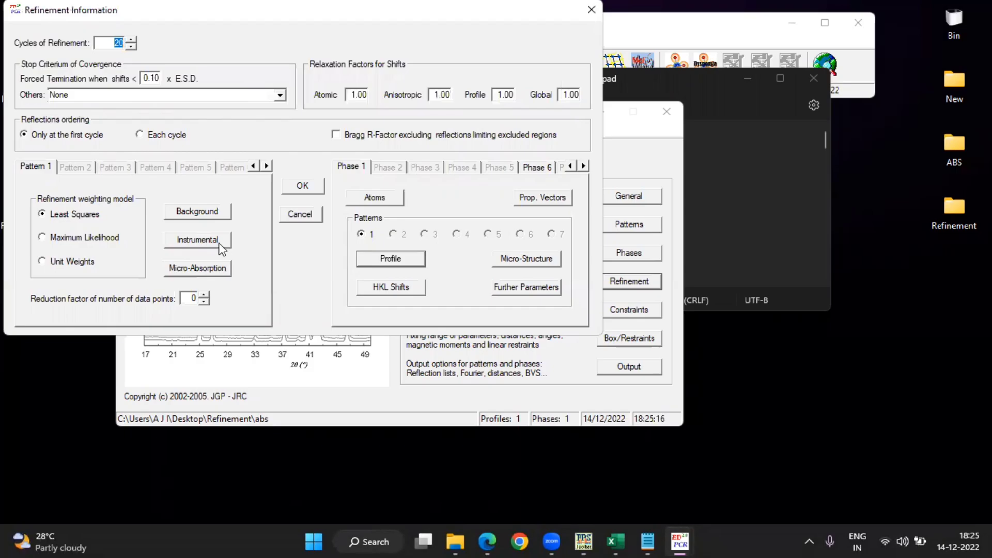
Fix the Displacement coefficient of pattern 1, mark Zero for refinement instead and accept the settings
{"action": "left_click", "coordinate": [223, 243]}
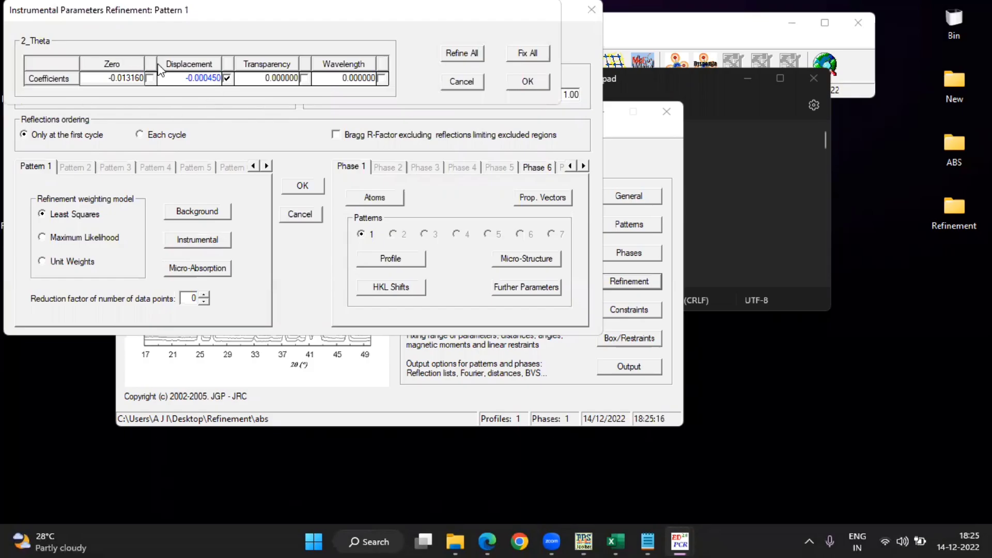
{"action": "left_click", "coordinate": [227, 78]}
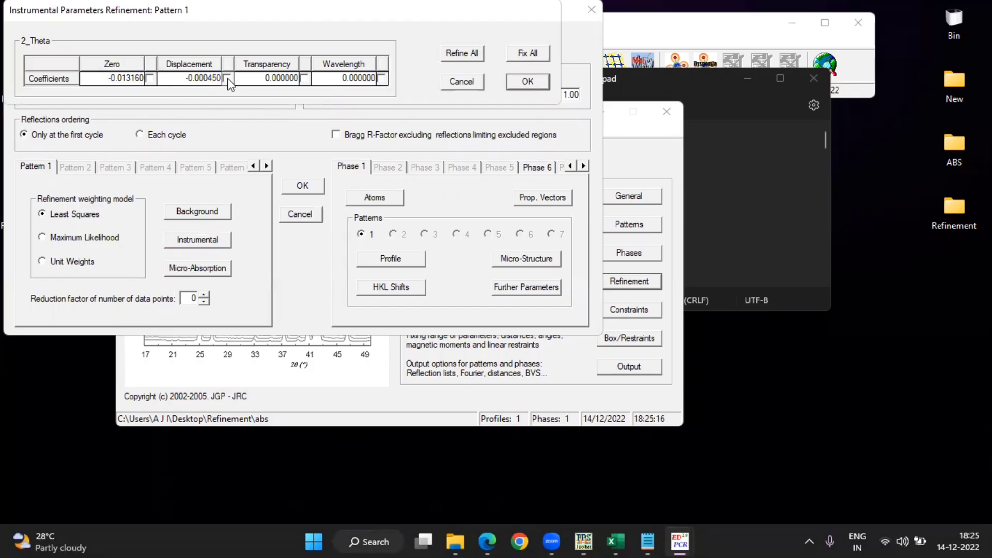
{"action": "left_click", "coordinate": [149, 80]}
{"action": "left_click", "coordinate": [527, 81]}
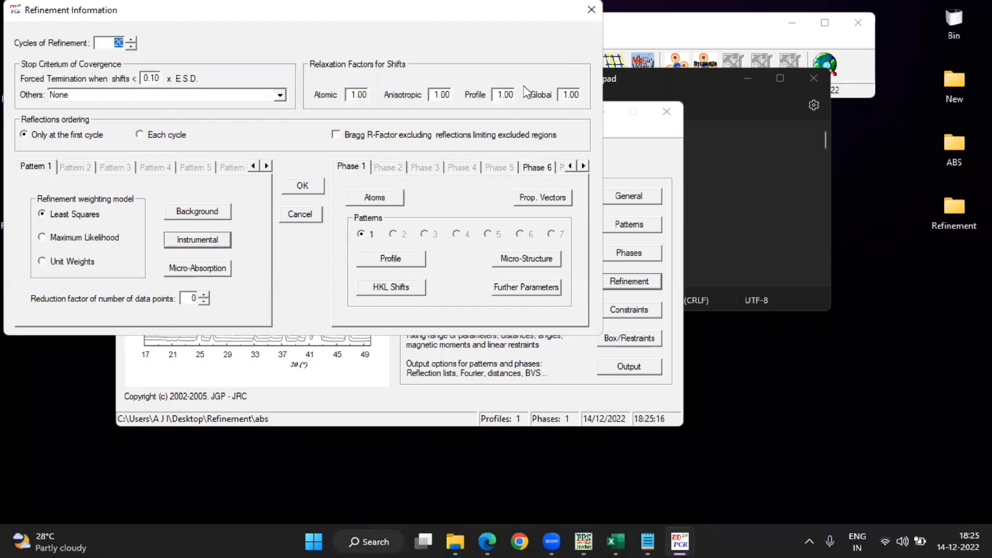
{"action": "left_click", "coordinate": [316, 186]}
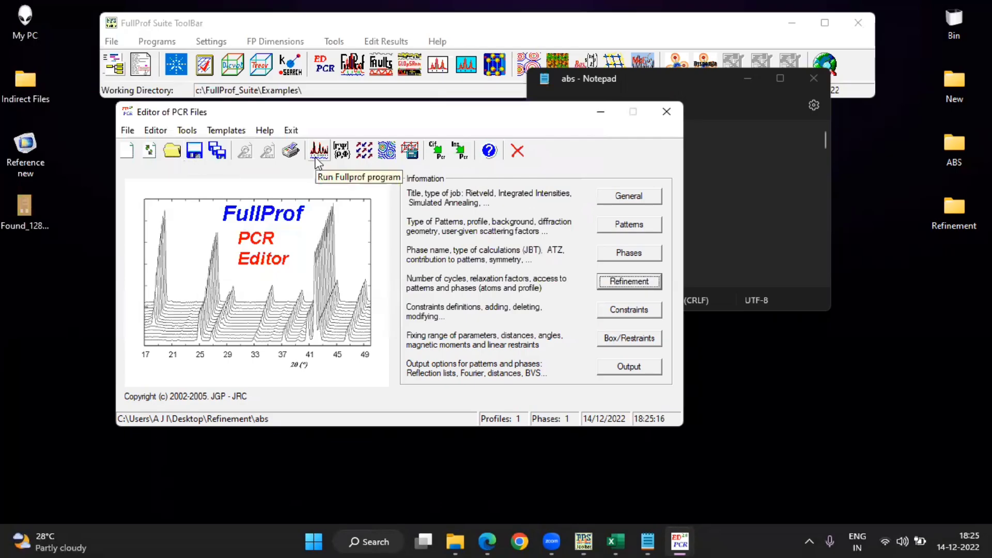
Switch pattern 1's instrumental refinement back from Zero to Displacement and accept the refinement settings
{"action": "left_click", "coordinate": [629, 281]}
{"action": "left_click", "coordinate": [216, 237]}
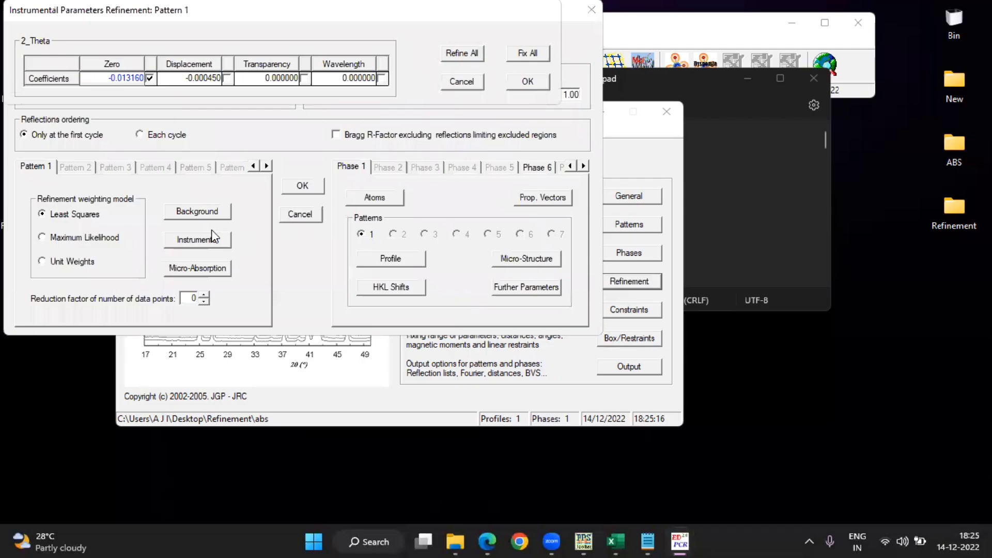
{"action": "left_click", "coordinate": [149, 78]}
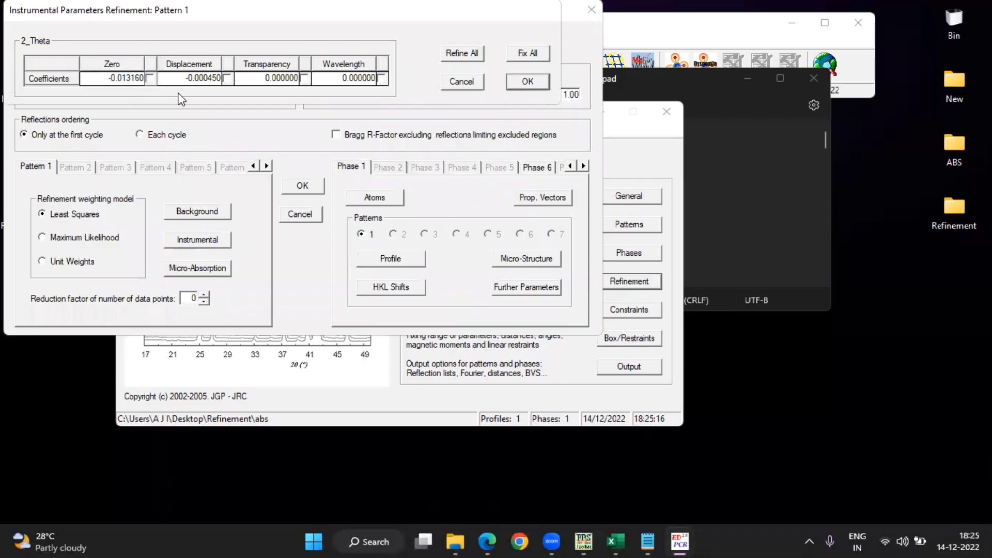
{"action": "left_click", "coordinate": [227, 78]}
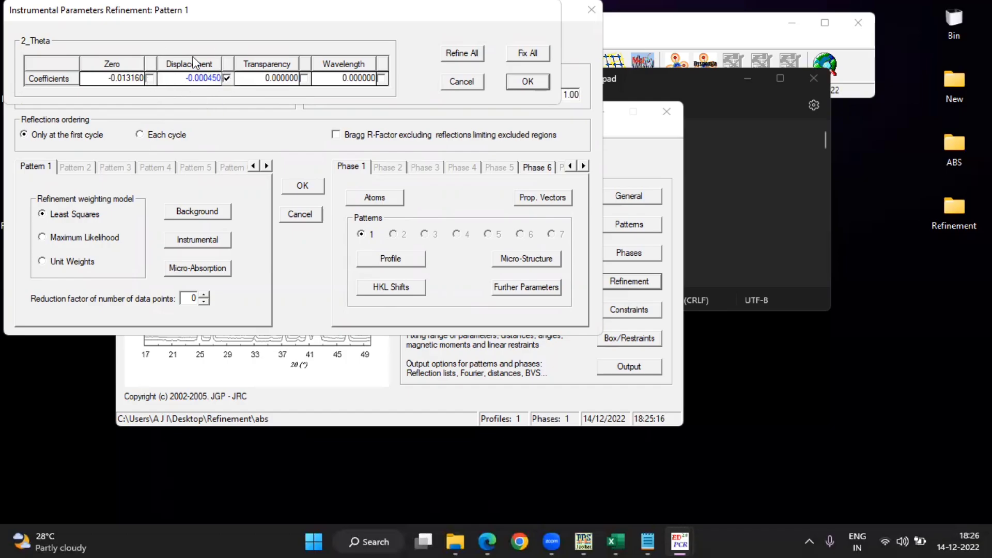
{"action": "left_click", "coordinate": [149, 79]}
{"action": "left_click", "coordinate": [149, 78]}
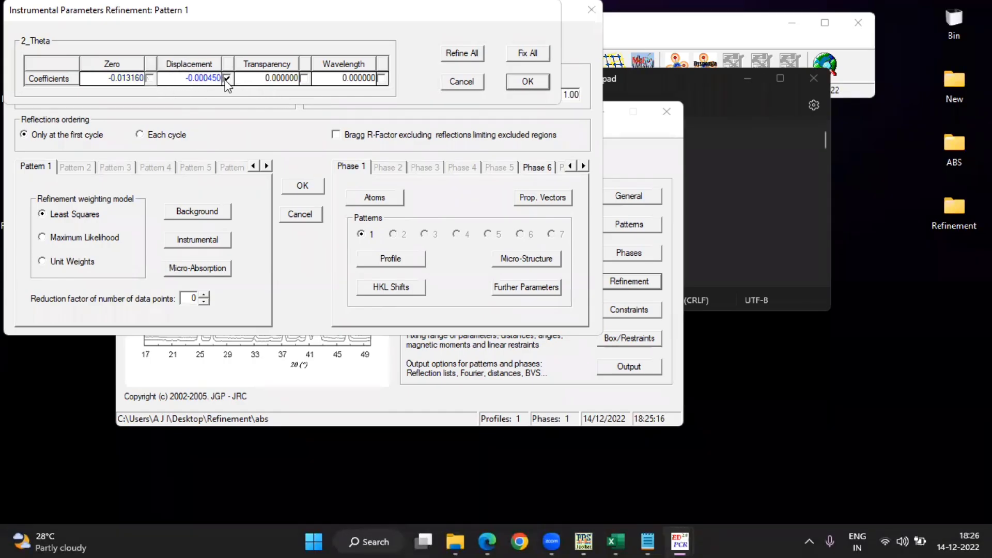
{"action": "left_click", "coordinate": [523, 84]}
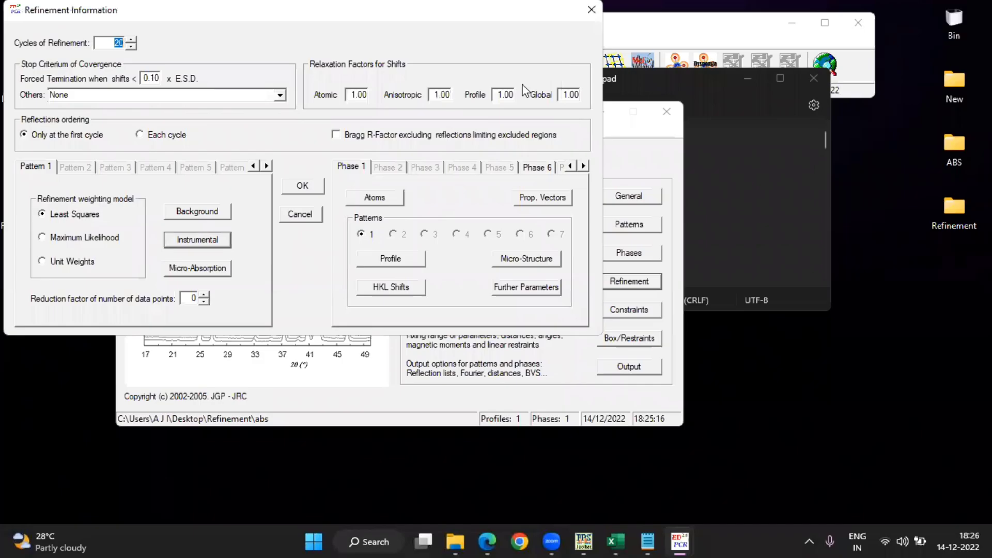
{"action": "left_click", "coordinate": [293, 185]}
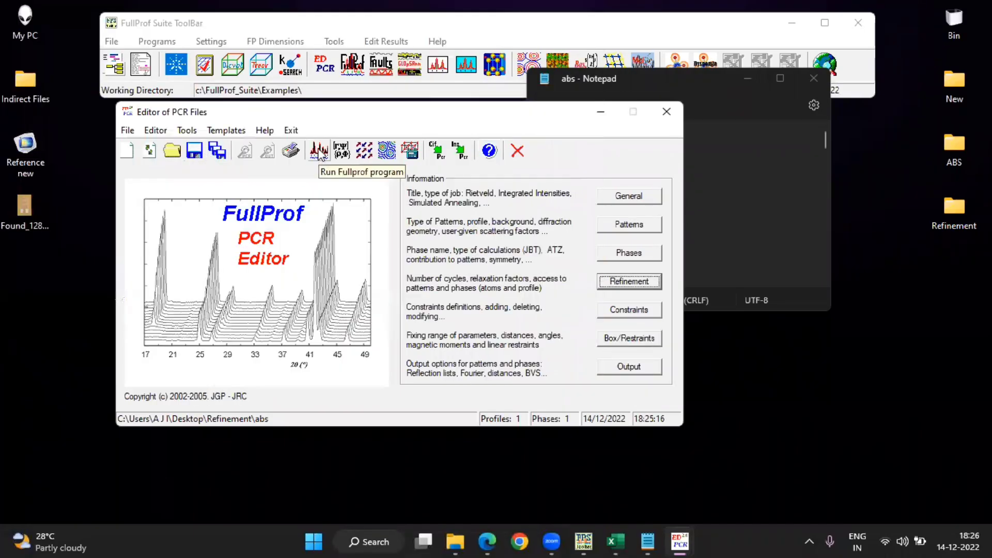
Fix the Displacement coefficient in pattern 1's instrumental parameters
{"action": "left_click", "coordinate": [599, 284]}
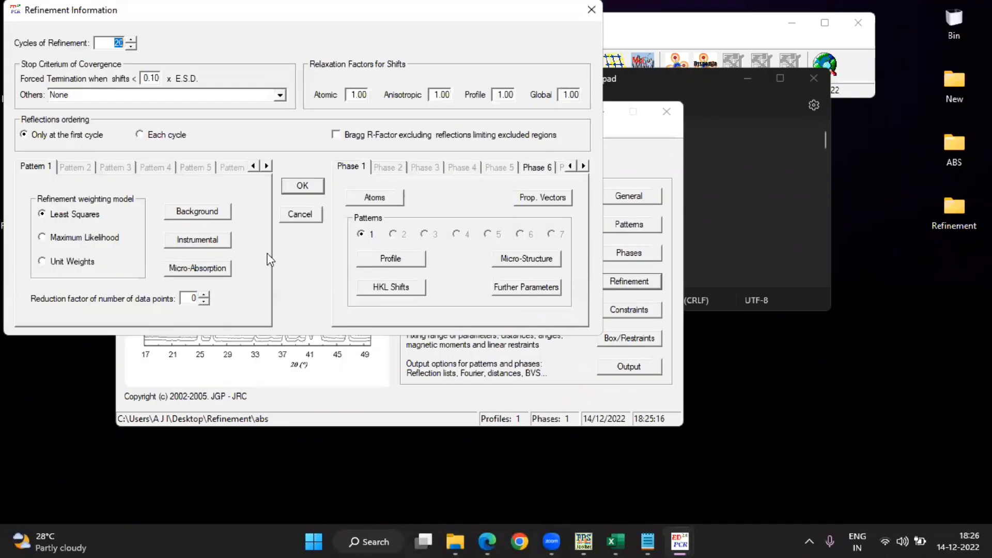
{"action": "left_click", "coordinate": [214, 248]}
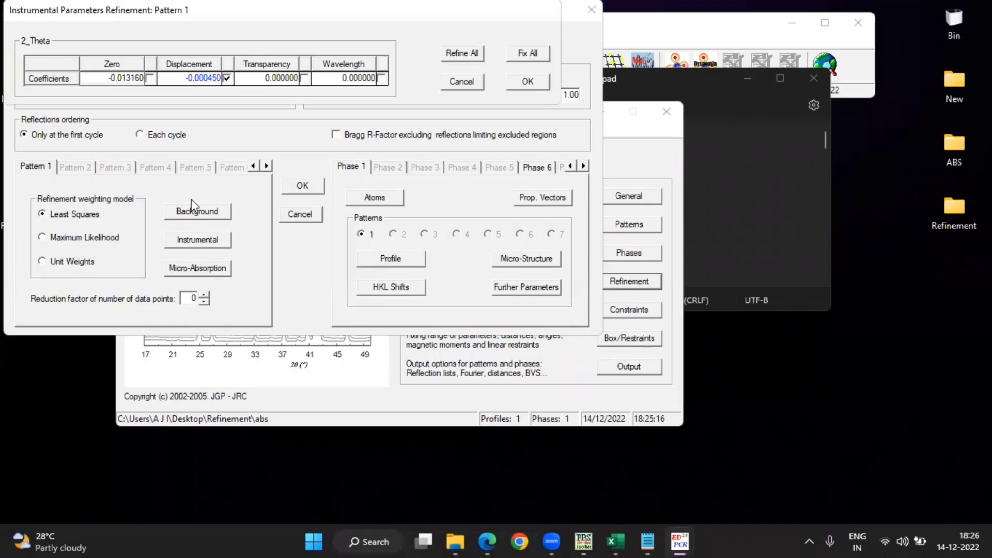
{"action": "left_click", "coordinate": [227, 78]}
{"action": "left_click", "coordinate": [526, 83]}
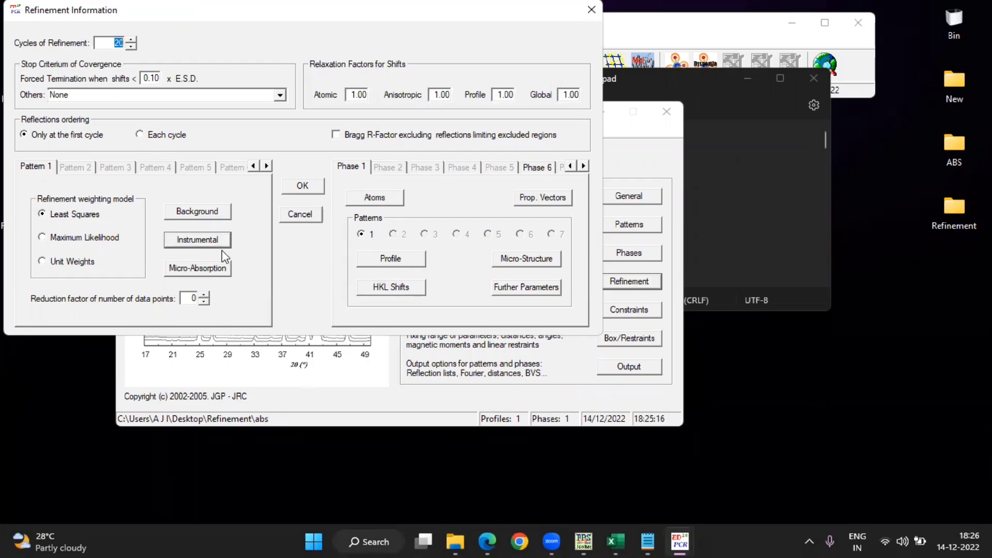
Mark cell parameter a of phase 1 for refinement, check the instrumental and background flags, and accept the refinement settings
{"action": "left_click", "coordinate": [390, 259]}
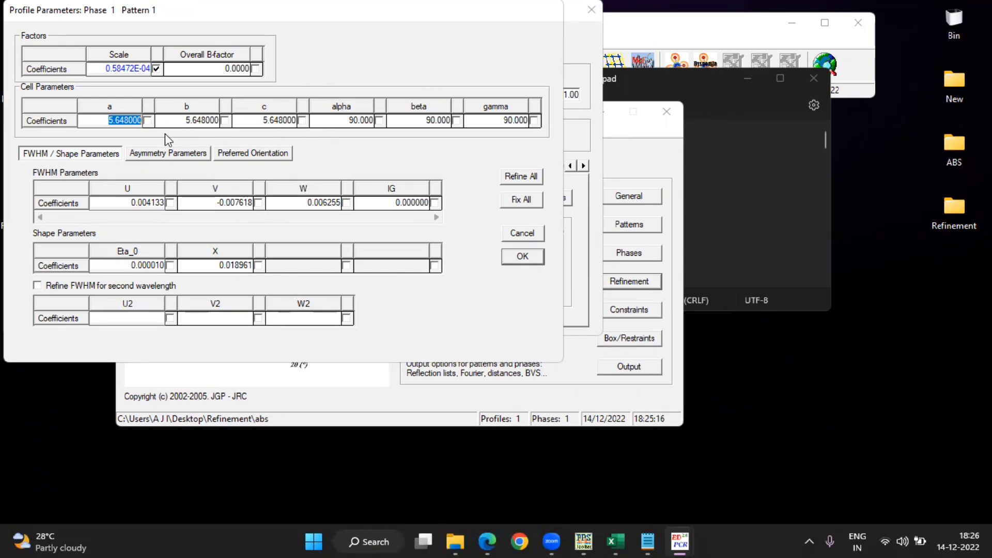
{"action": "left_click", "coordinate": [146, 122]}
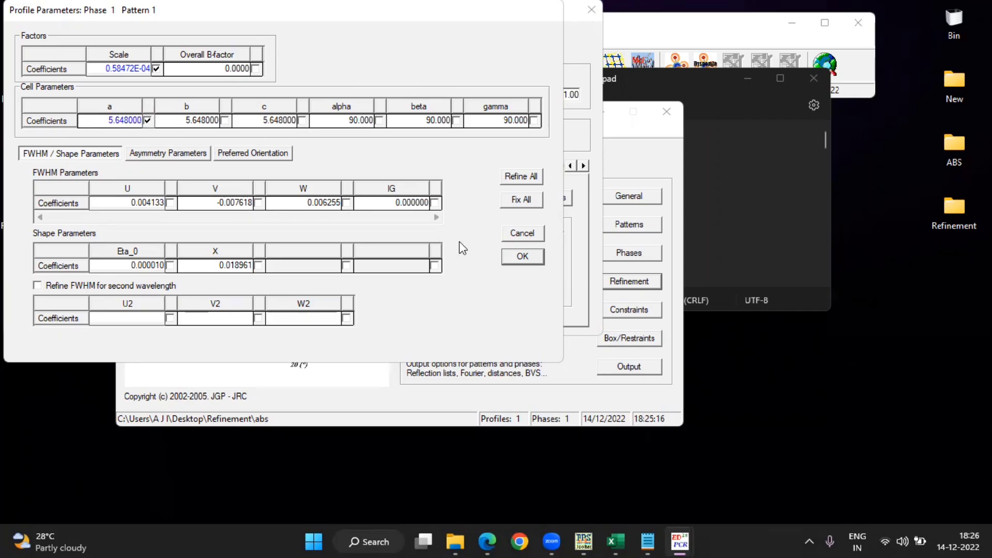
{"action": "left_click", "coordinate": [517, 257]}
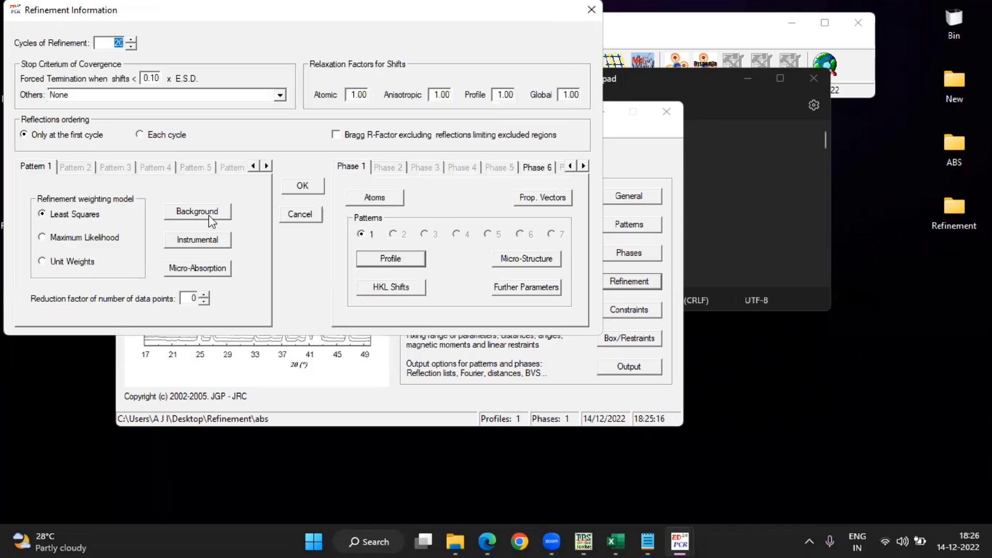
{"action": "left_click", "coordinate": [190, 241]}
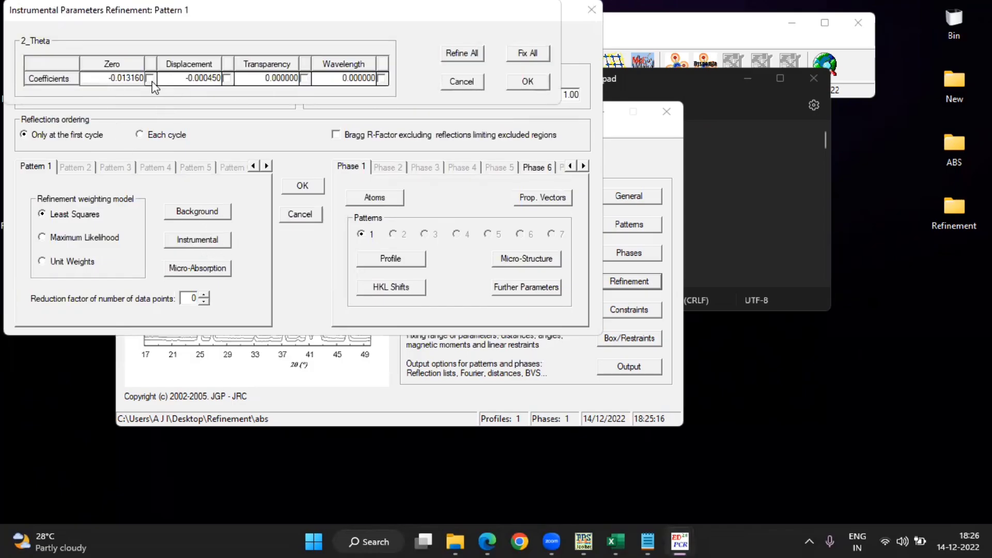
{"action": "left_click", "coordinate": [482, 86]}
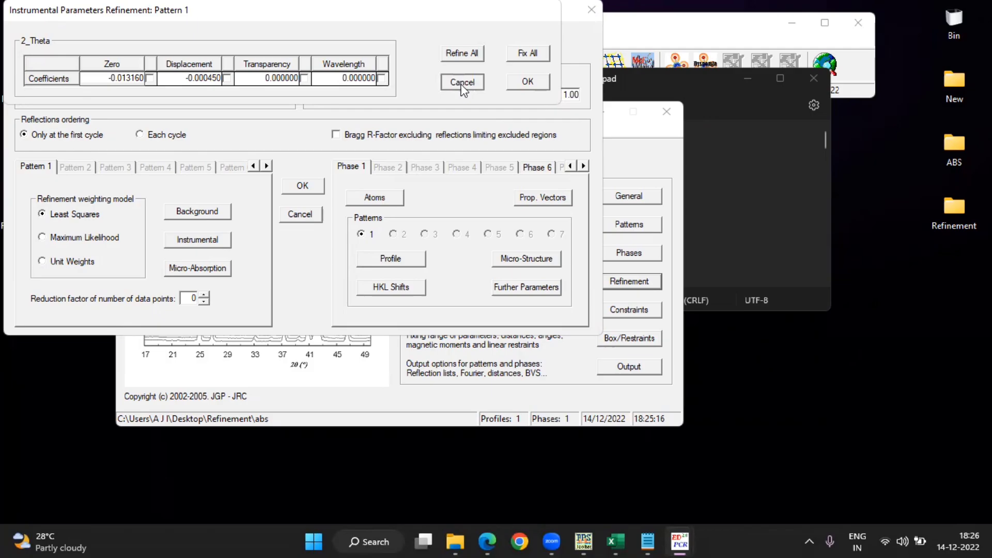
{"action": "left_click", "coordinate": [225, 212]}
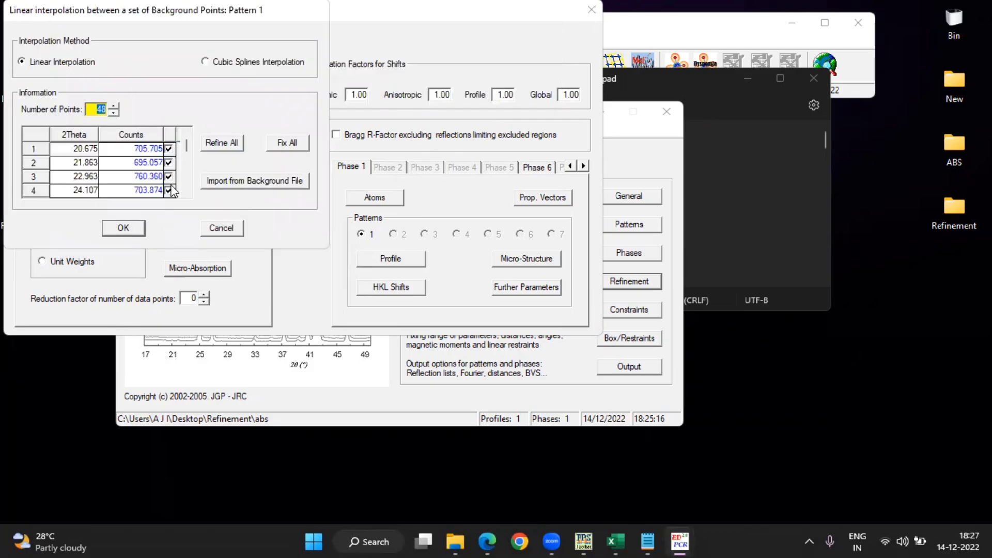
{"action": "left_click", "coordinate": [236, 229]}
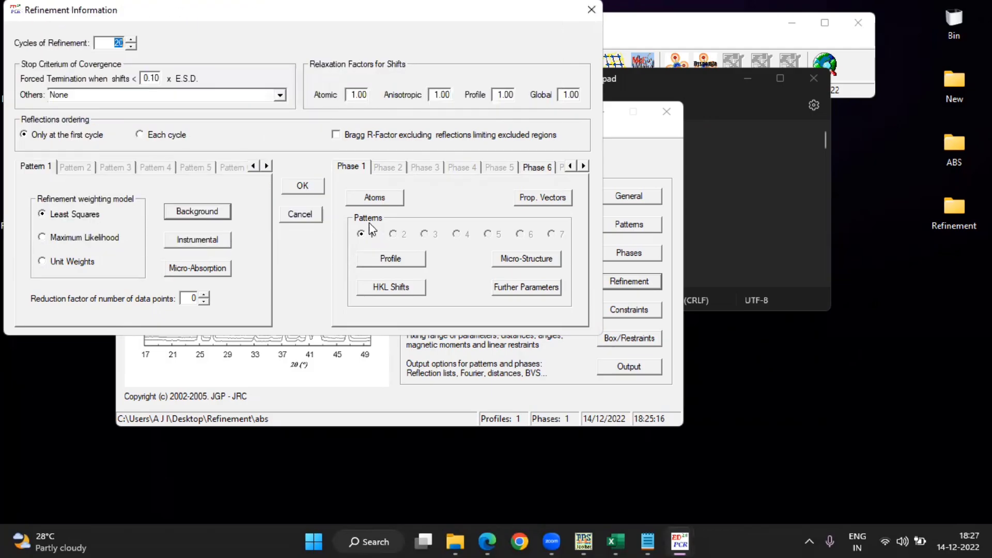
{"action": "left_click", "coordinate": [303, 186]}
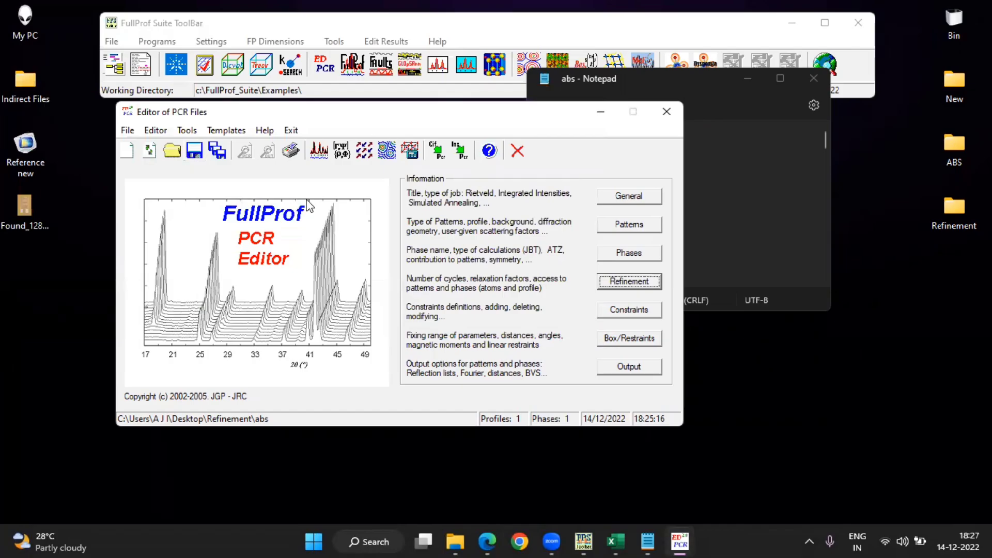
Run the refinement with the cell parameter included and reload the updated PCR file
{"action": "left_click", "coordinate": [323, 155]}
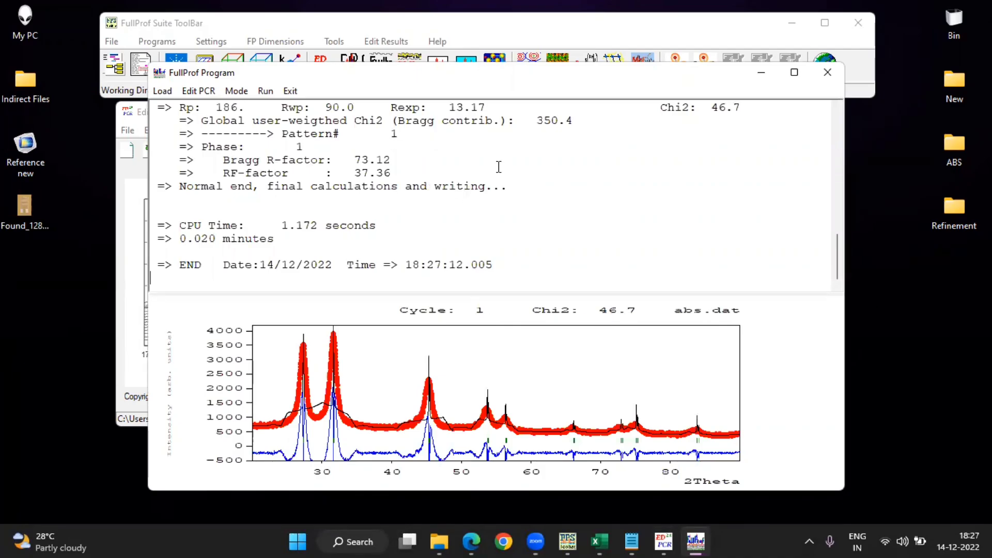
{"action": "left_click", "coordinate": [827, 72]}
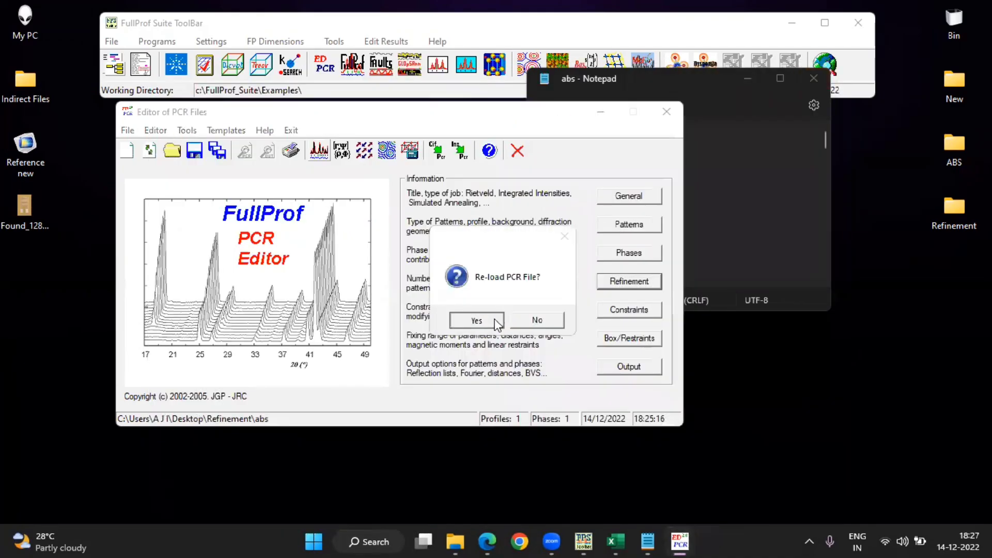
{"action": "left_click", "coordinate": [473, 318]}
Fix cell parameters a, b and c in phase 1's profile parameters
{"action": "left_click", "coordinate": [629, 281]}
{"action": "left_click", "coordinate": [393, 260]}
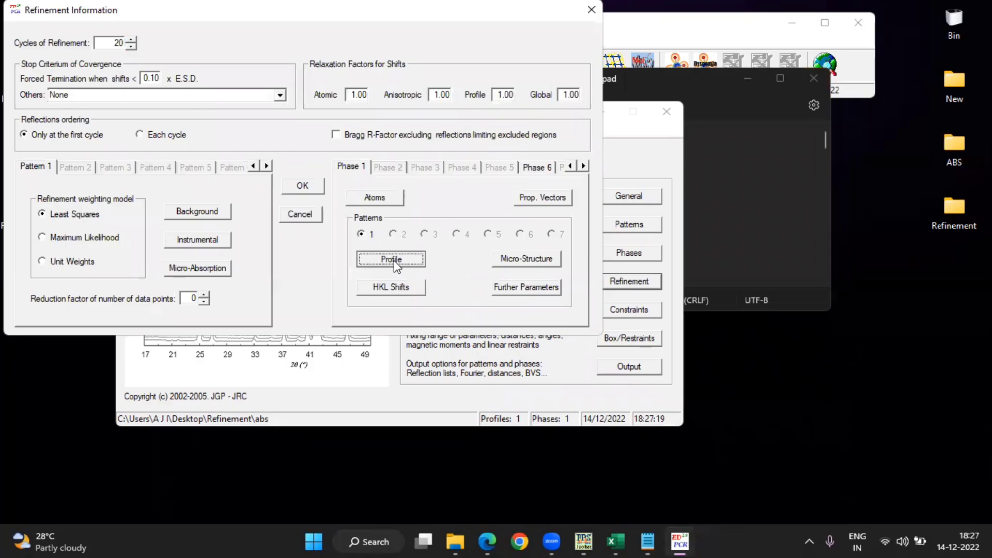
{"action": "left_click", "coordinate": [147, 120]}
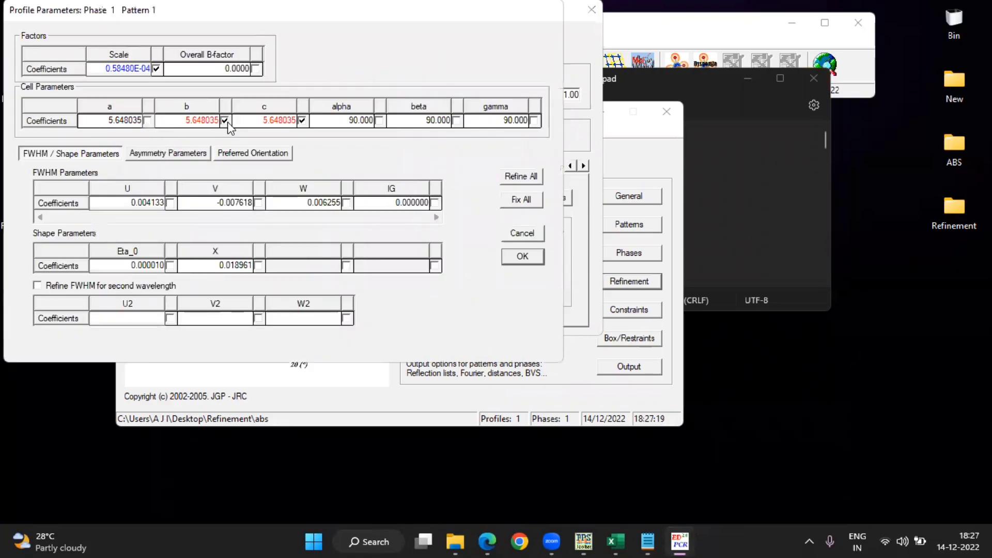
{"action": "left_click", "coordinate": [225, 120]}
{"action": "left_click", "coordinate": [302, 120]}
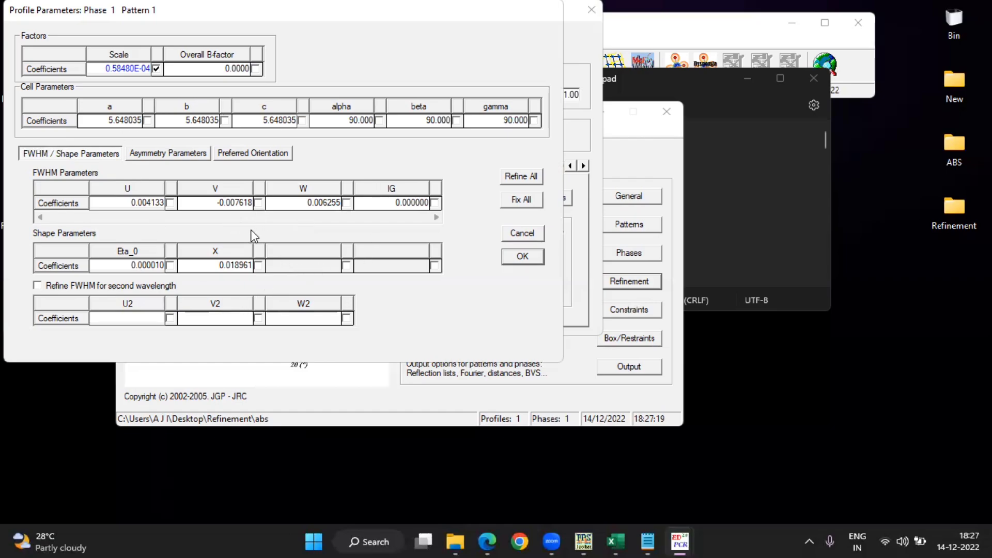
Set the FWHM parameter V to -0.008, mark it for refinement and accept the refinement settings
{"action": "left_click", "coordinate": [258, 203]}
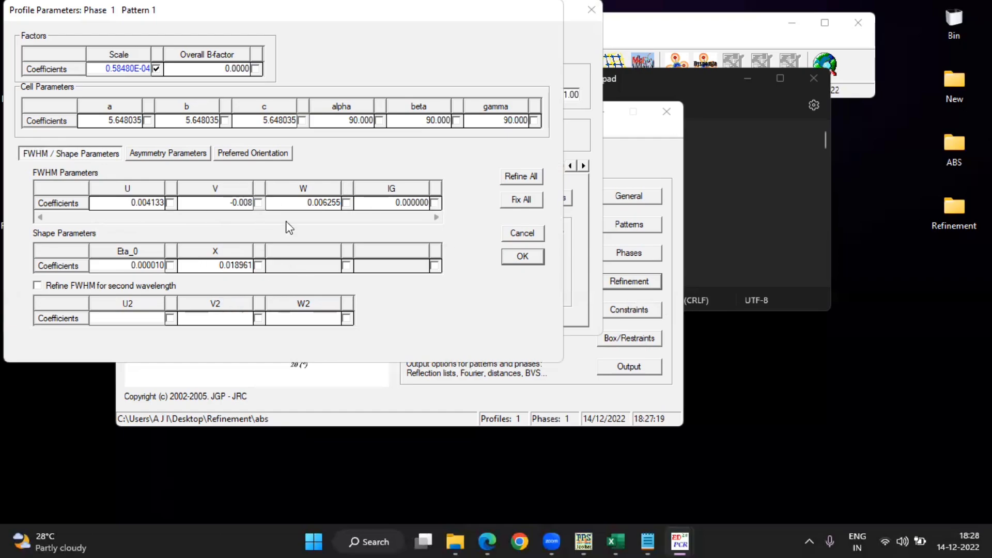
{"action": "left_click", "coordinate": [258, 203]}
{"action": "left_click", "coordinate": [523, 256]}
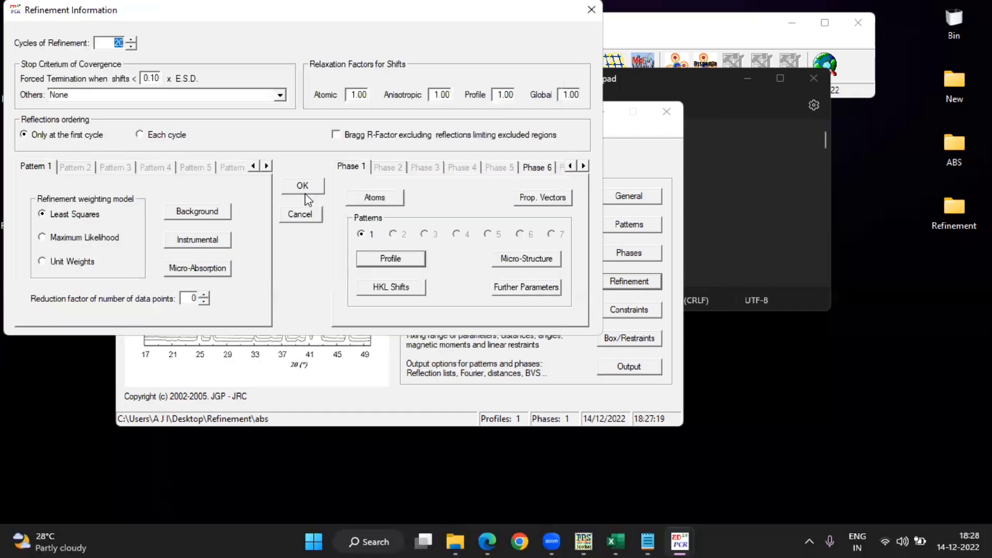
{"action": "left_click", "coordinate": [303, 187]}
Run the refinement twice with the updated FWHM parameters and maximize the results window
{"action": "left_click", "coordinate": [321, 153]}
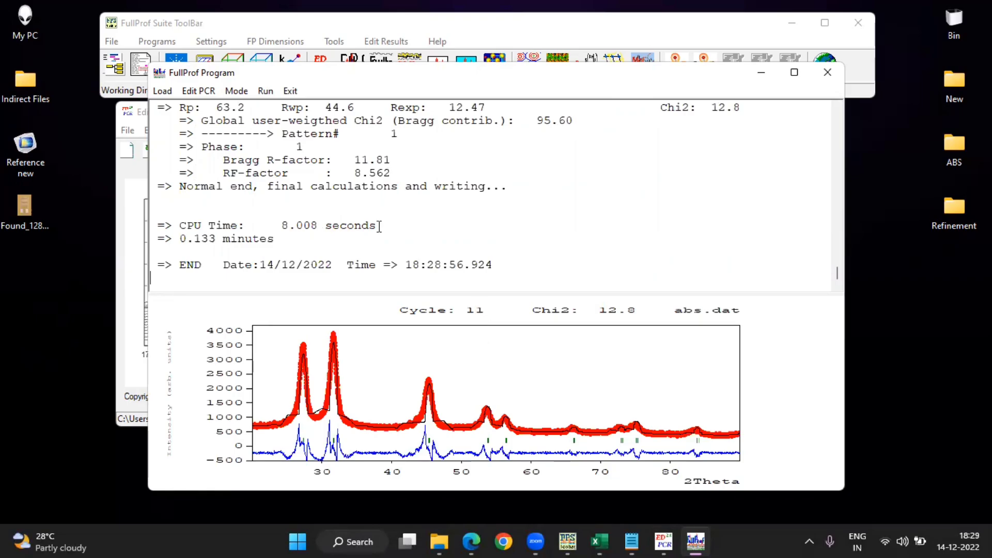
{"action": "left_click", "coordinate": [264, 92]}
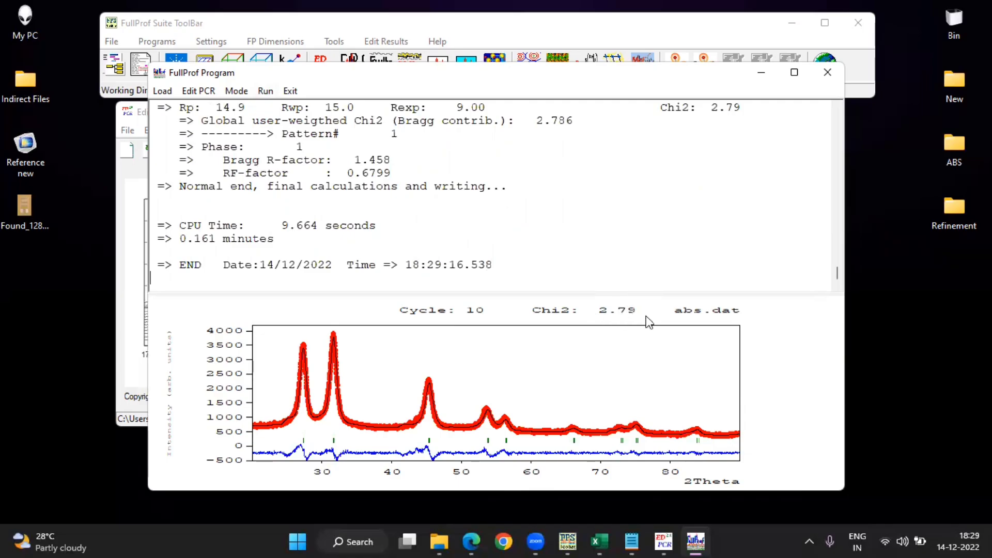
{"action": "left_click", "coordinate": [798, 73]}
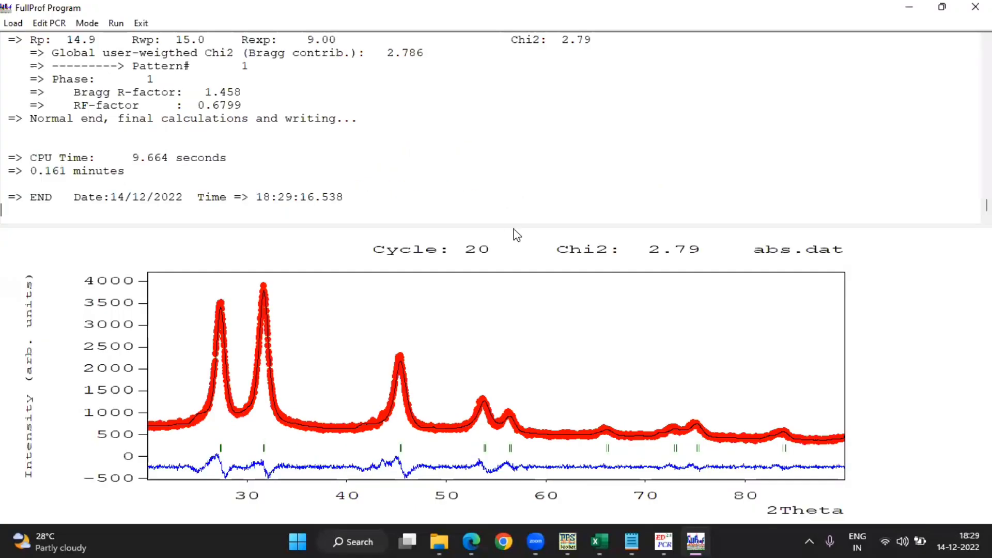
Enlarge the plot area and examine how the calculated curve fits the peak near 45° 2Theta, restoring the full pattern view
{"action": "right_click", "coordinate": [509, 342]}
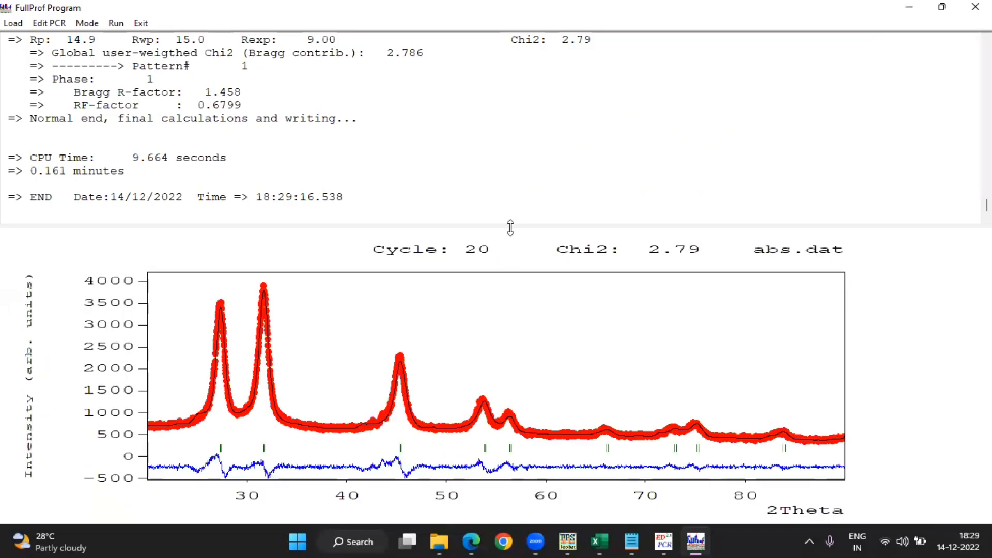
{"action": "left_click_drag", "start_coordinate": [511, 227], "coordinate": [504, 55]}
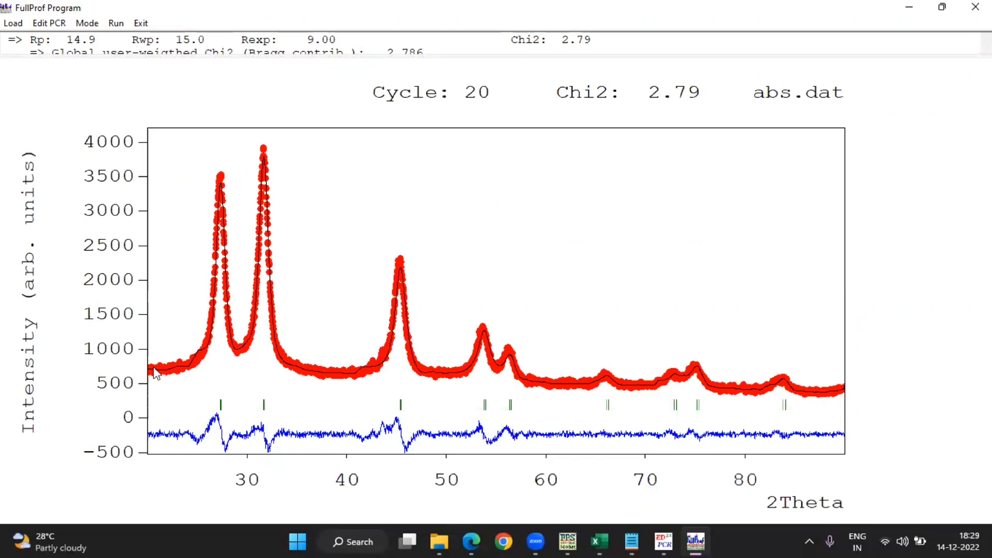
{"action": "left_click", "coordinate": [708, 167]}
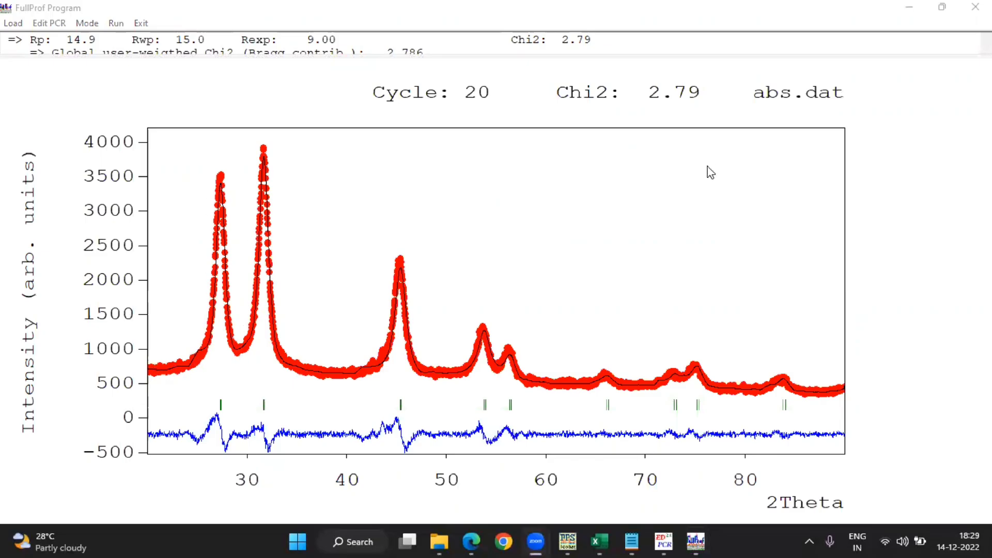
{"action": "left_click", "coordinate": [190, 328]}
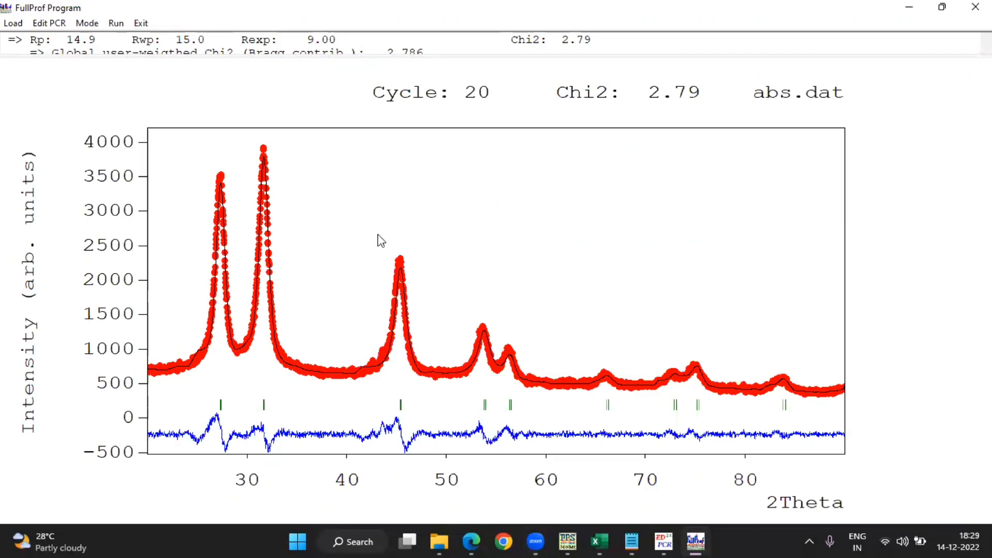
{"action": "left_click_drag", "start_coordinate": [376, 228], "coordinate": [421, 385]}
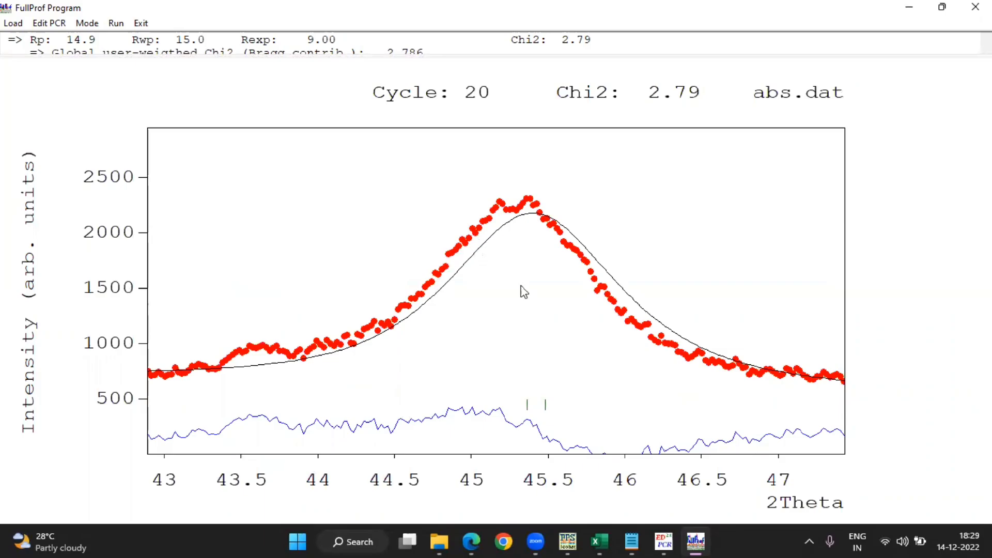
{"action": "right_click", "coordinate": [602, 403]}
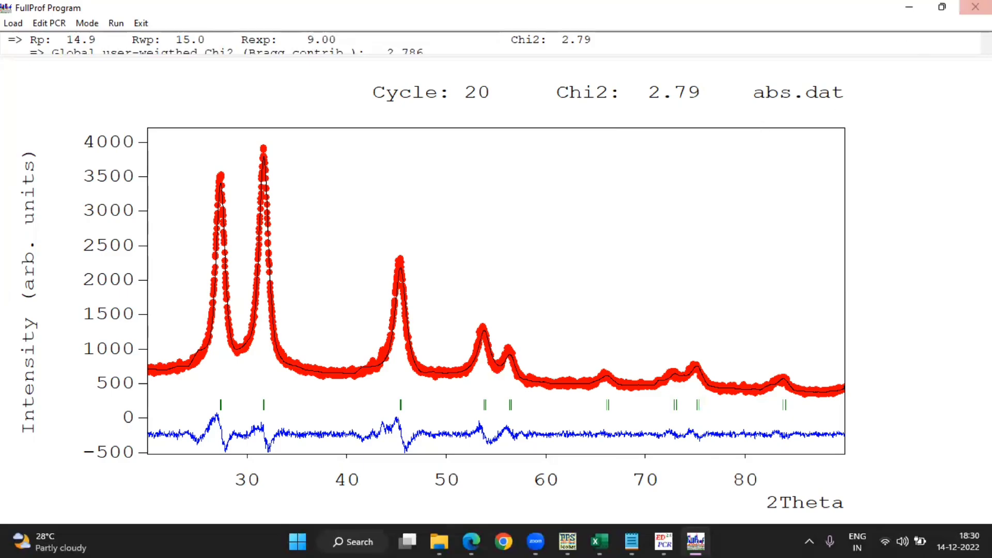
Reload the updated PCR file, then fix FWHM parameter V and mark U for refinement in phase 1's profile parameters
{"action": "left_click", "coordinate": [975, 6]}
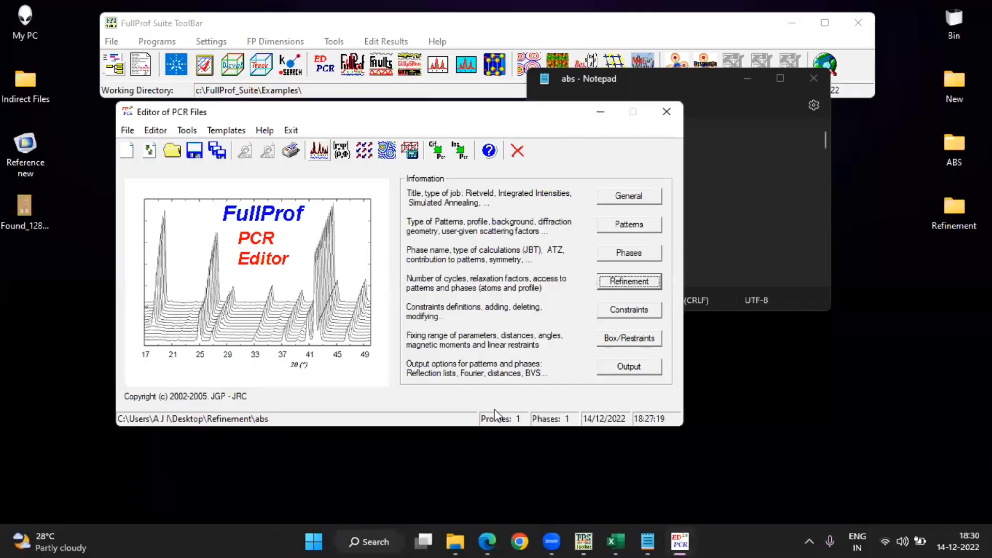
{"action": "left_click", "coordinate": [478, 319]}
{"action": "left_click", "coordinate": [611, 283]}
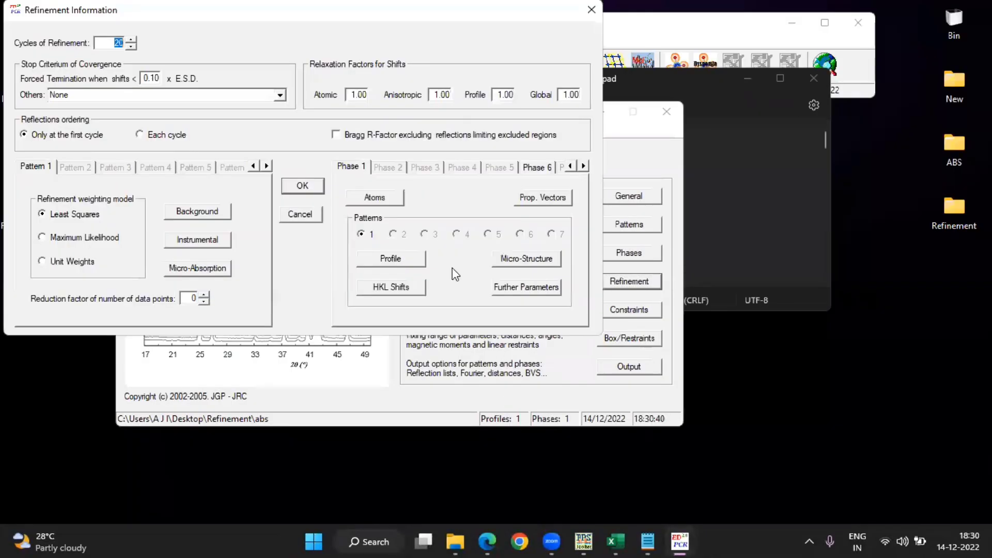
{"action": "left_click", "coordinate": [415, 261]}
{"action": "left_click", "coordinate": [259, 202]}
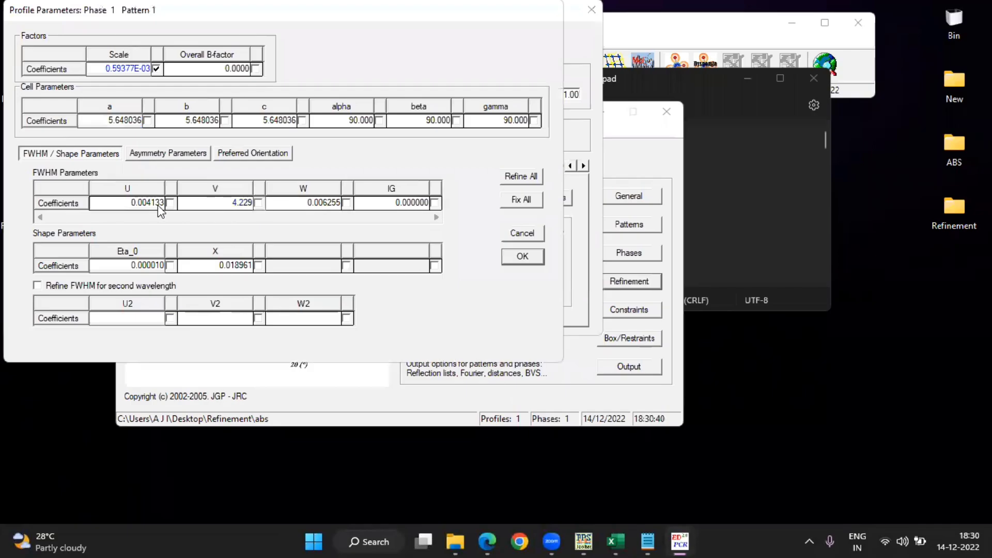
{"action": "left_click", "coordinate": [169, 203]}
{"action": "left_click", "coordinate": [532, 258]}
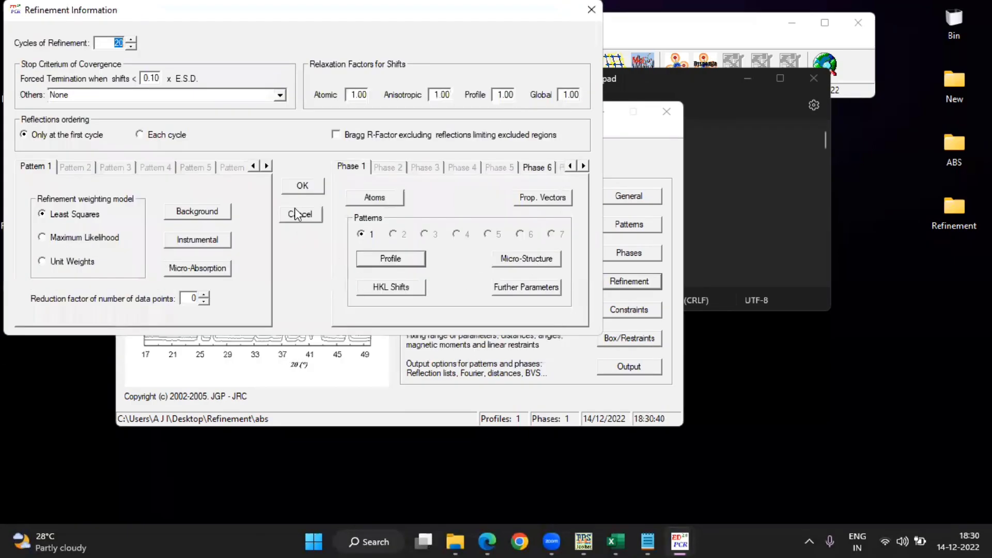
{"action": "left_click", "coordinate": [301, 187]}
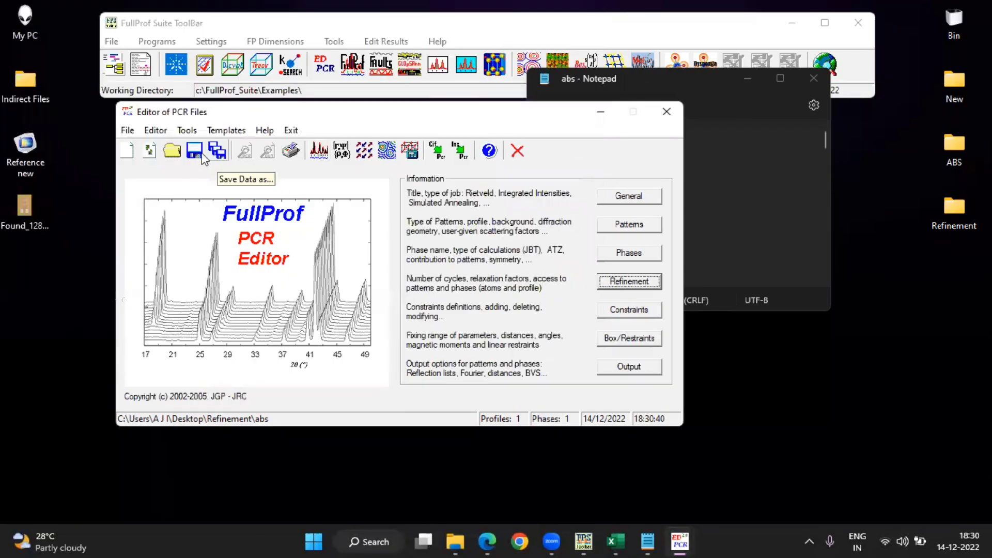
Run the refinement twice with FWHM parameter U included and reload the updated PCR file
{"action": "left_click", "coordinate": [321, 151]}
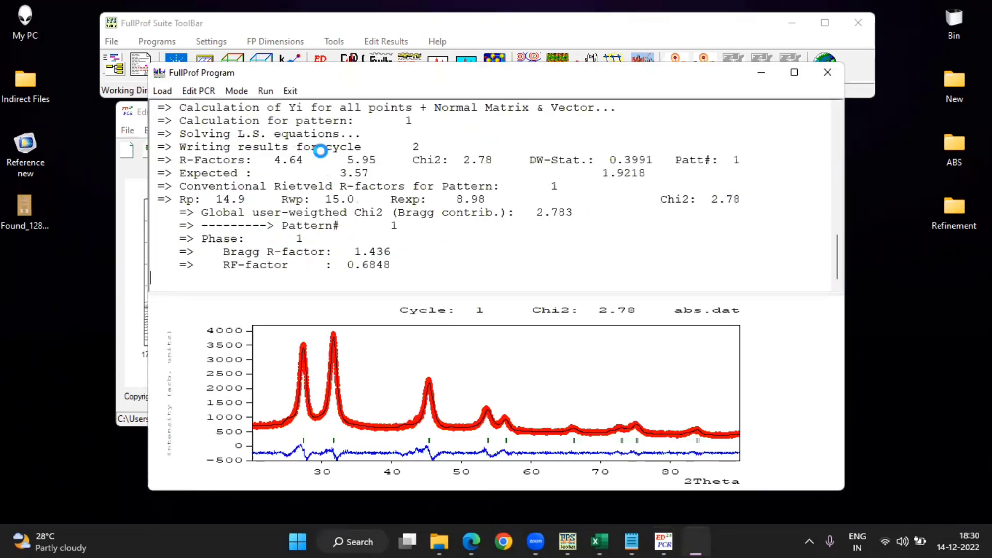
{"action": "left_click", "coordinate": [265, 91]}
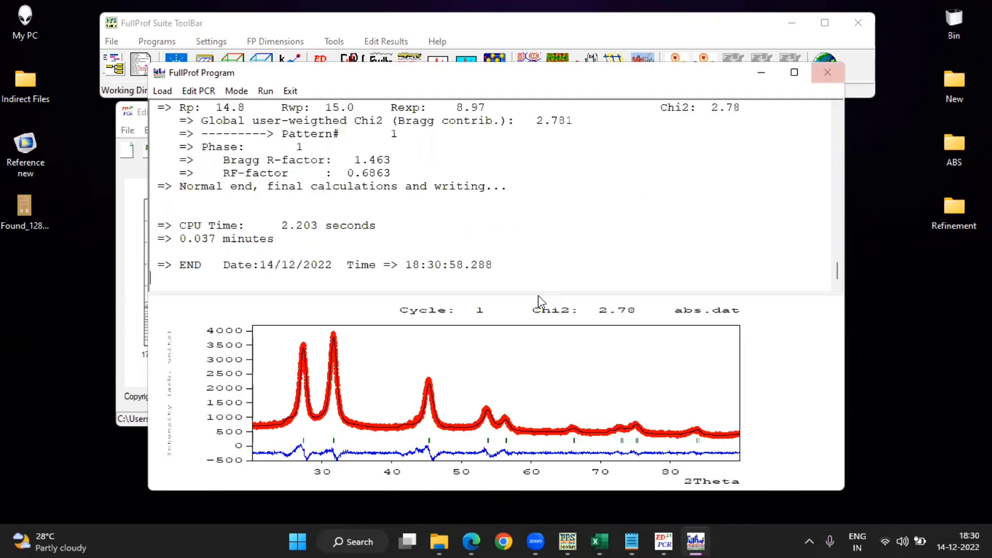
{"action": "left_click", "coordinate": [828, 75]}
{"action": "left_click", "coordinate": [488, 320]}
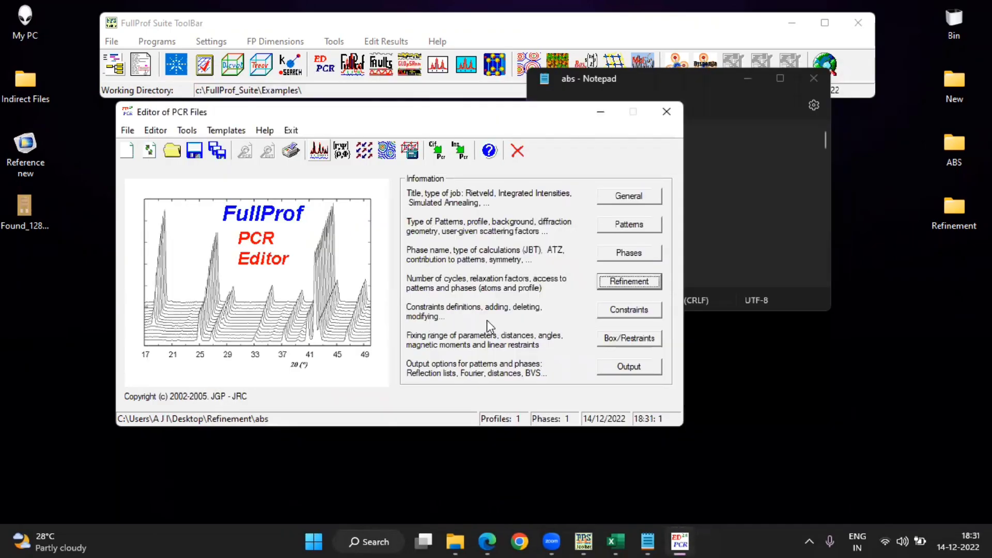
Fix FWHM parameter U, mark W for refinement in phase 1's profile and run the refinement
{"action": "left_click", "coordinate": [612, 283]}
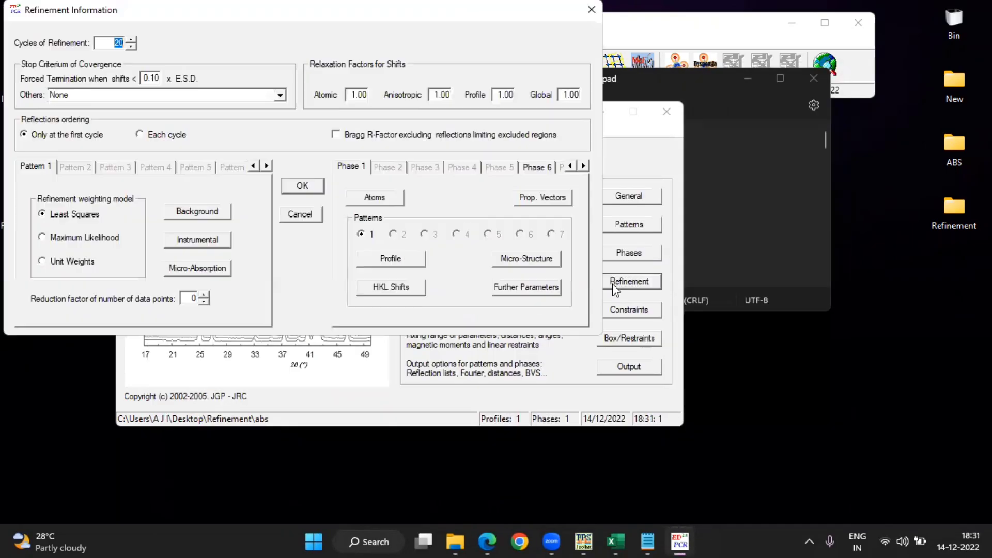
{"action": "left_click", "coordinate": [376, 257]}
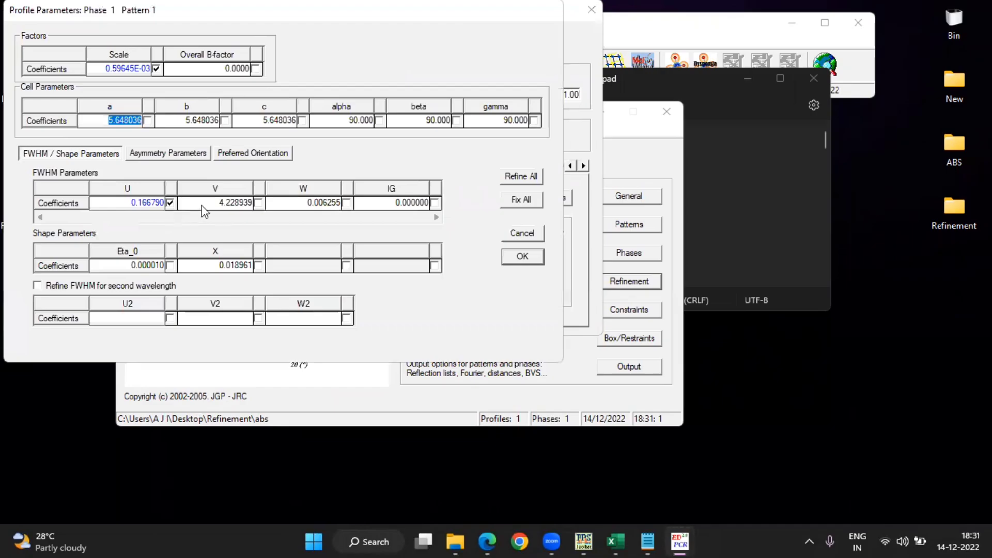
{"action": "left_click", "coordinate": [522, 257]}
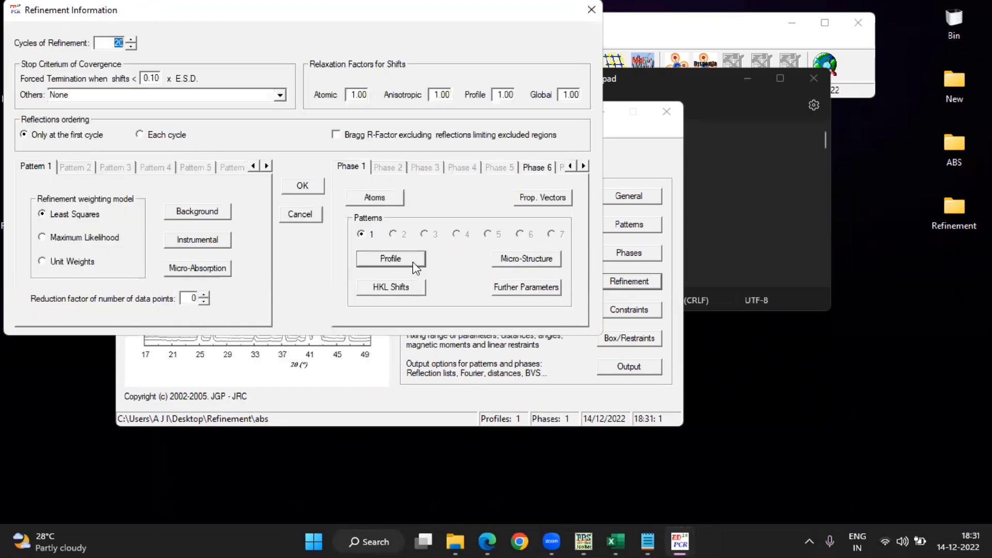
{"action": "left_click", "coordinate": [309, 187]}
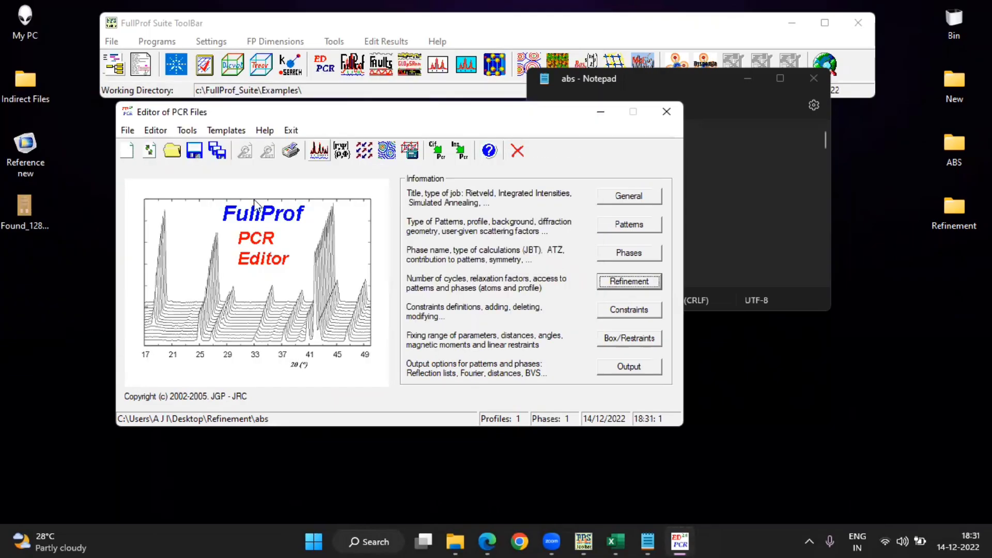
{"action": "left_click", "coordinate": [321, 150]}
Fix FWHM parameter W and mark U and V for refinement in phase 1's profile, accepting the settings
{"action": "left_click", "coordinate": [636, 285]}
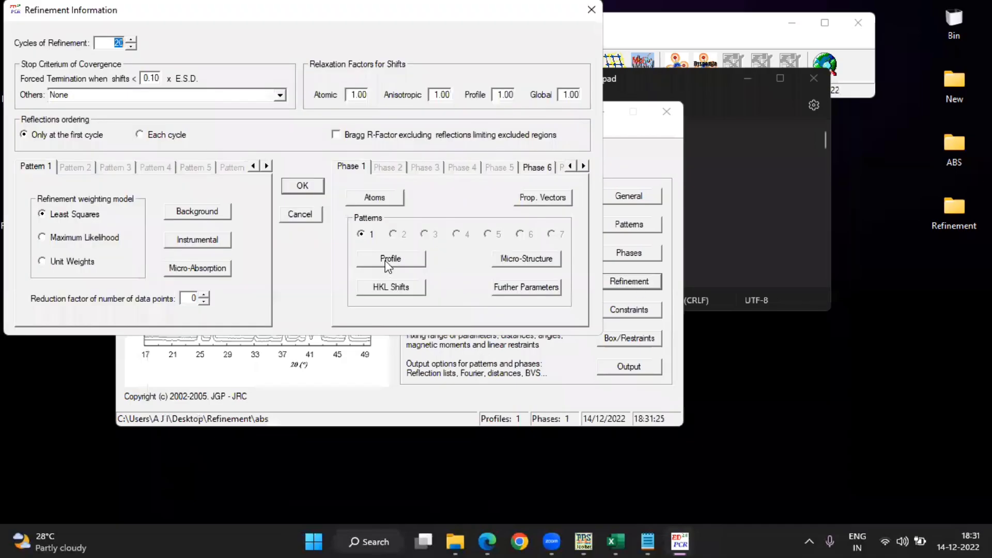
{"action": "left_click", "coordinate": [388, 260]}
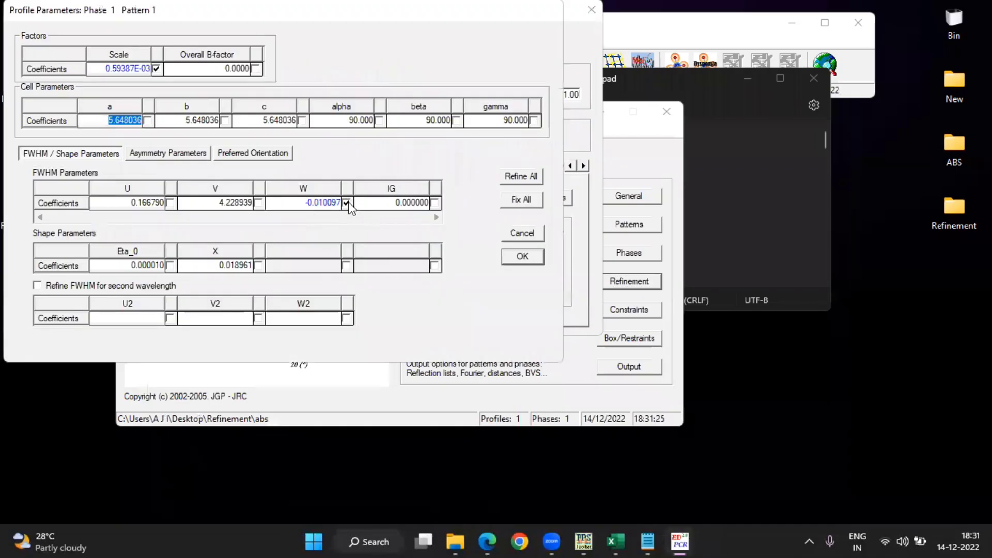
{"action": "left_click", "coordinate": [346, 202]}
{"action": "left_click", "coordinate": [170, 202]}
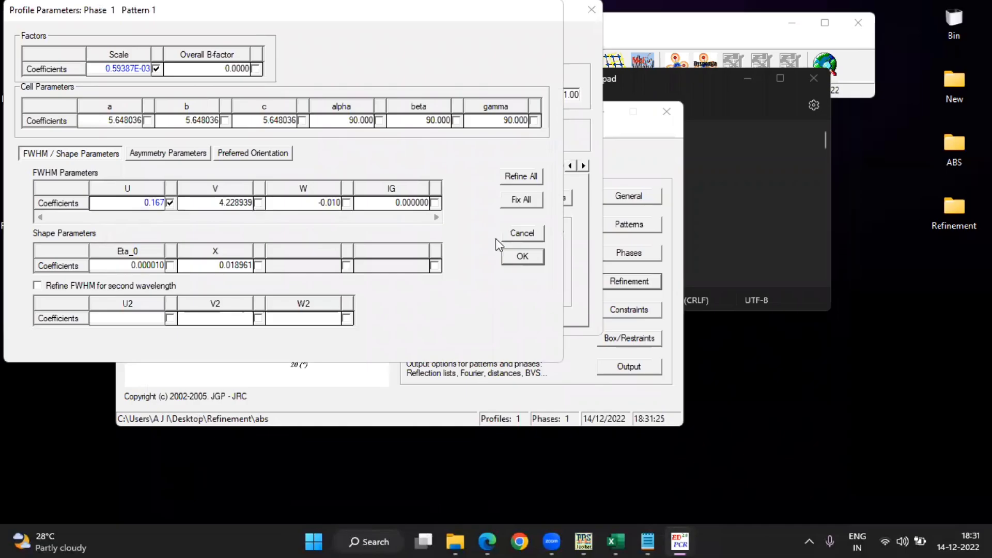
{"action": "left_click", "coordinate": [522, 256]}
{"action": "left_click", "coordinate": [304, 186]}
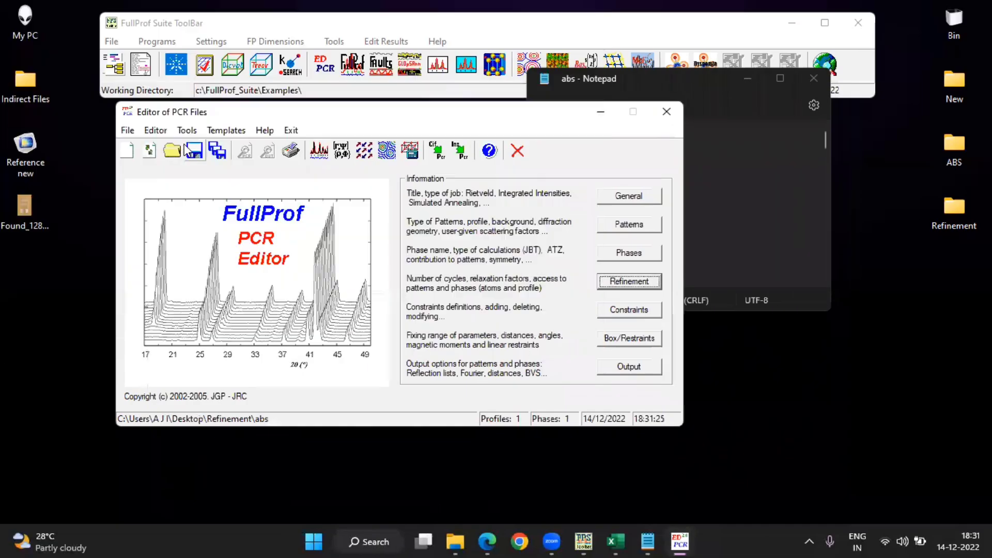
Run the refinement three times with U and V included and reload the updated PCR file
{"action": "left_click", "coordinate": [318, 151]}
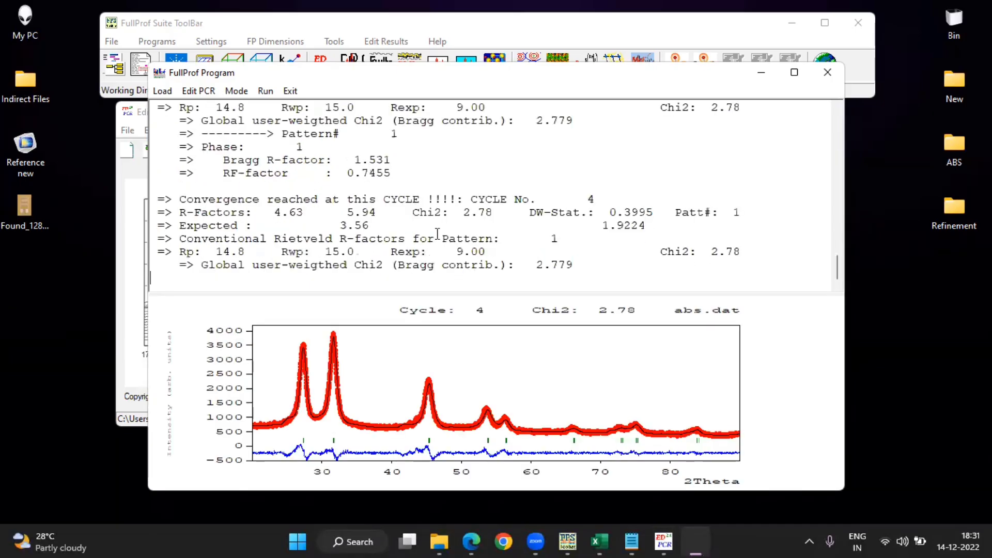
{"action": "left_click", "coordinate": [266, 91]}
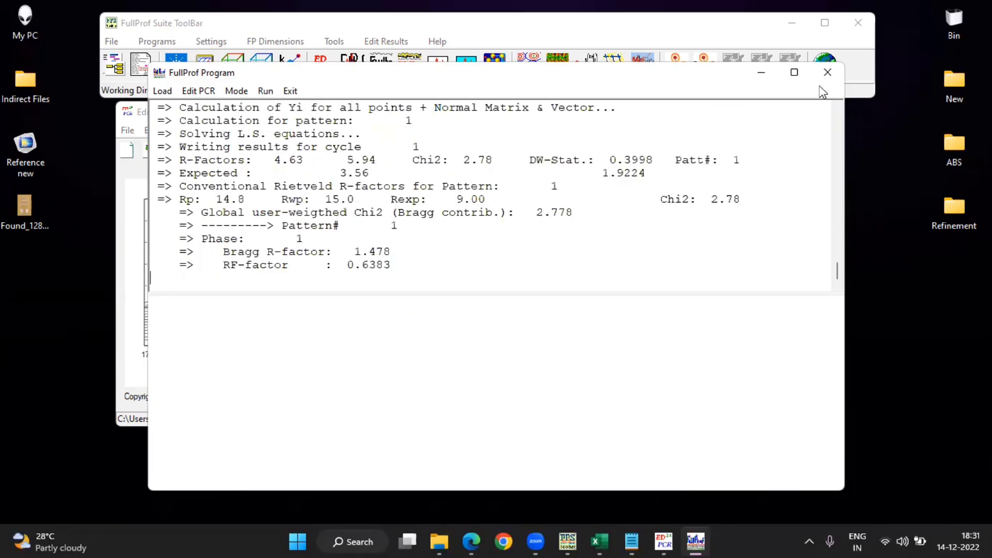
{"action": "left_click", "coordinate": [267, 93]}
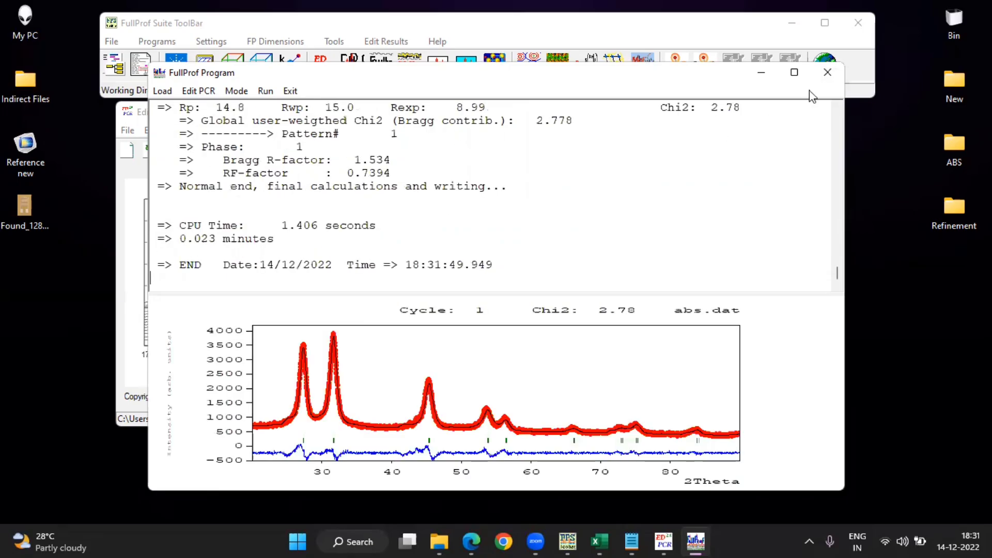
{"action": "left_click", "coordinate": [827, 73]}
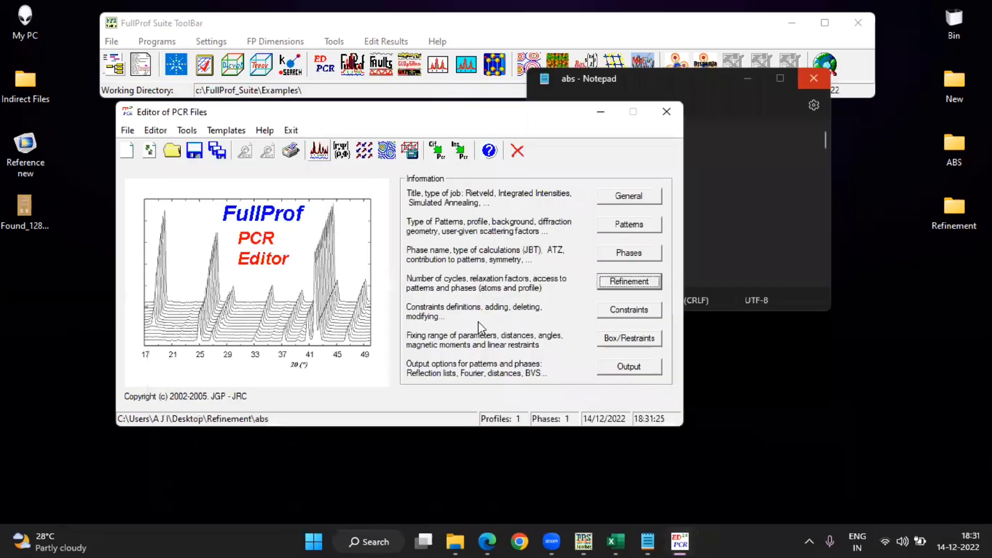
Fix FWHM parameter U, mark W for refinement alongside V and run the refinement twice
{"action": "left_click", "coordinate": [629, 282]}
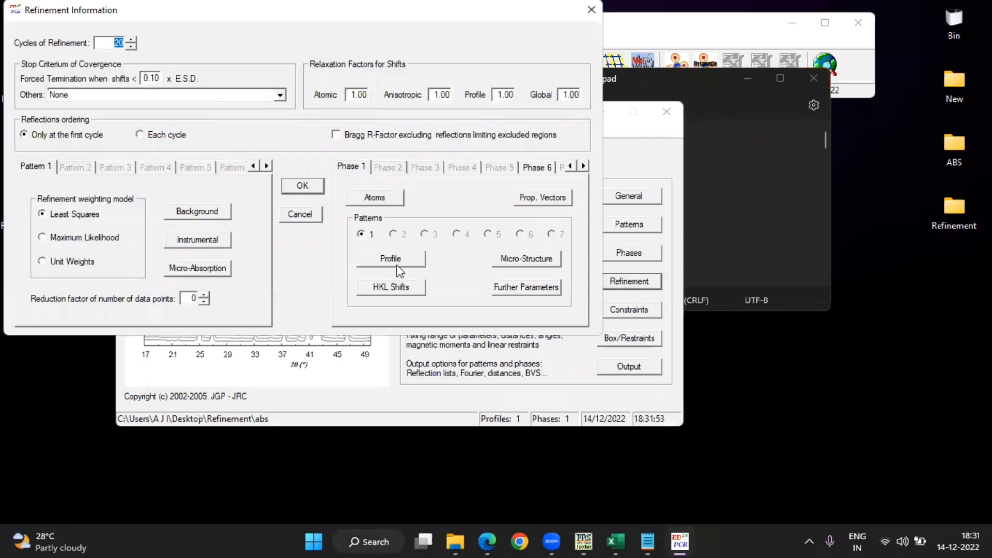
{"action": "left_click", "coordinate": [391, 259]}
{"action": "left_click", "coordinate": [169, 203]}
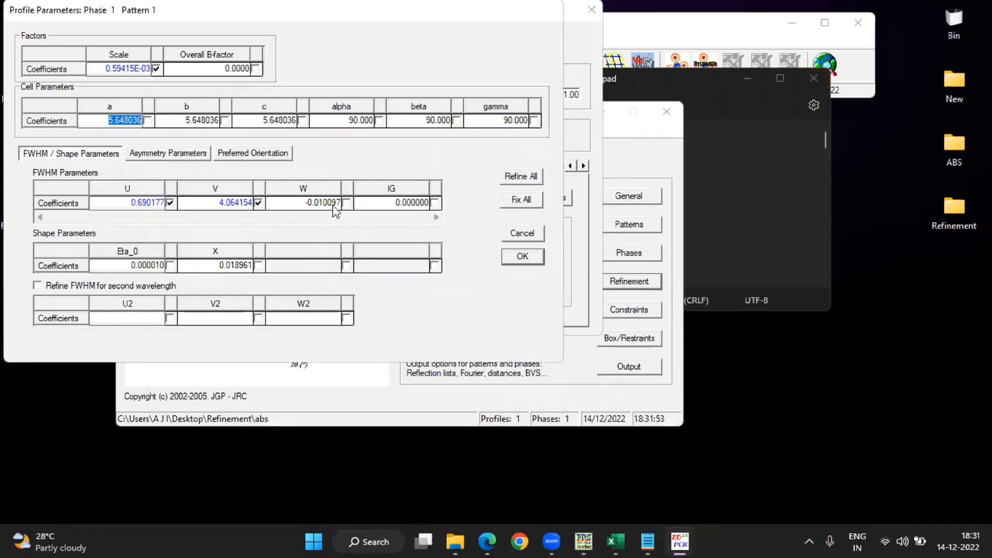
{"action": "left_click", "coordinate": [345, 203]}
{"action": "left_click", "coordinate": [522, 256]}
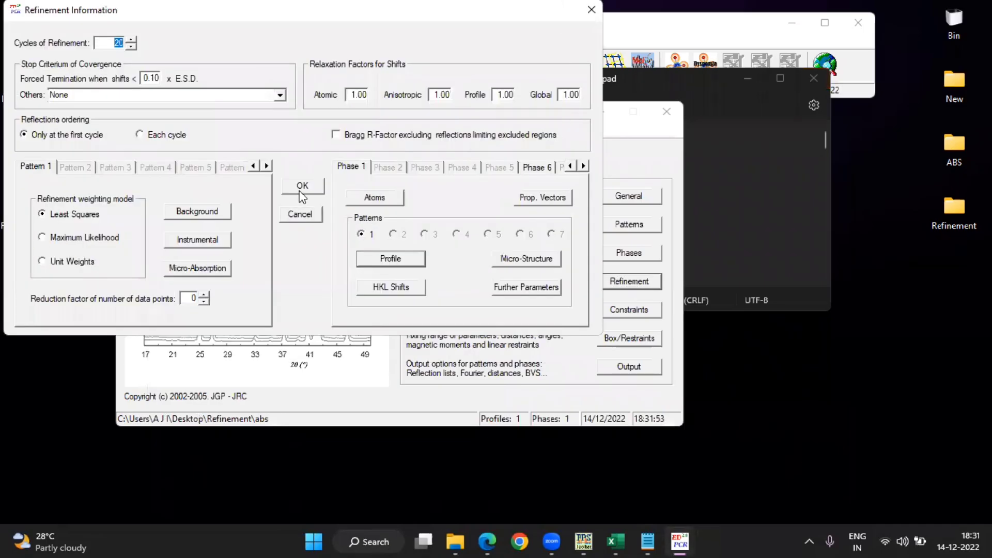
{"action": "left_click", "coordinate": [302, 188]}
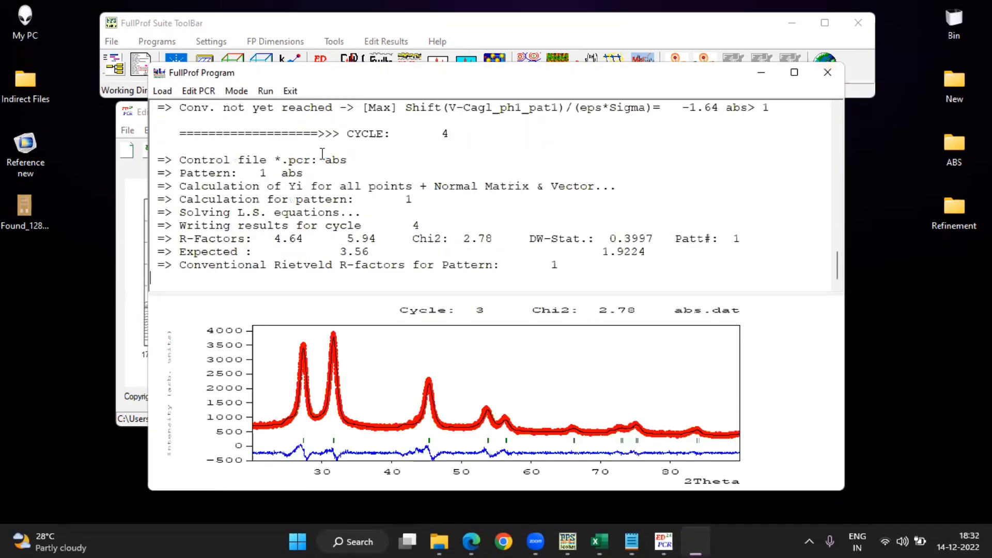
{"action": "left_click", "coordinate": [264, 91]}
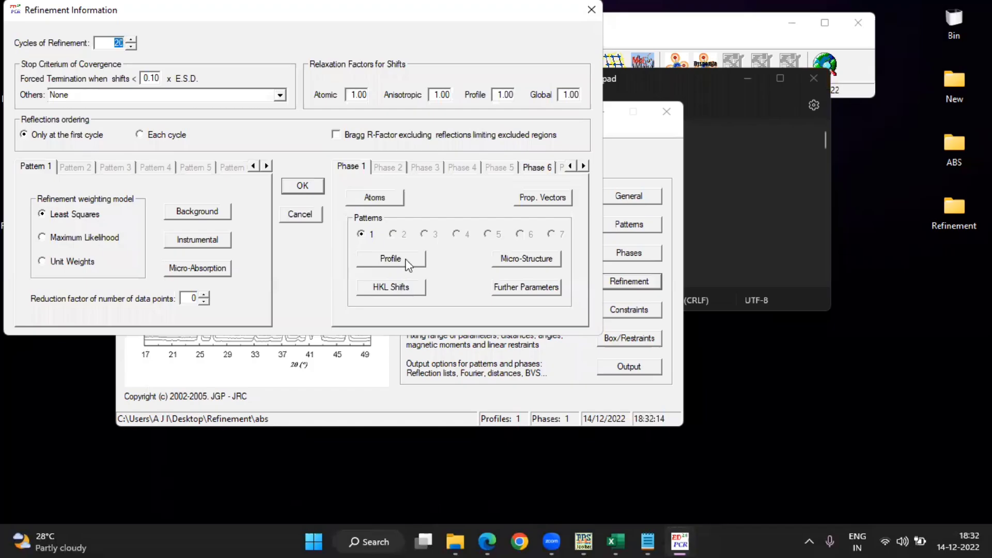
Mark FWHM parameter U for refinement again, run the refinement and maximize the results window
{"action": "left_click", "coordinate": [405, 260]}
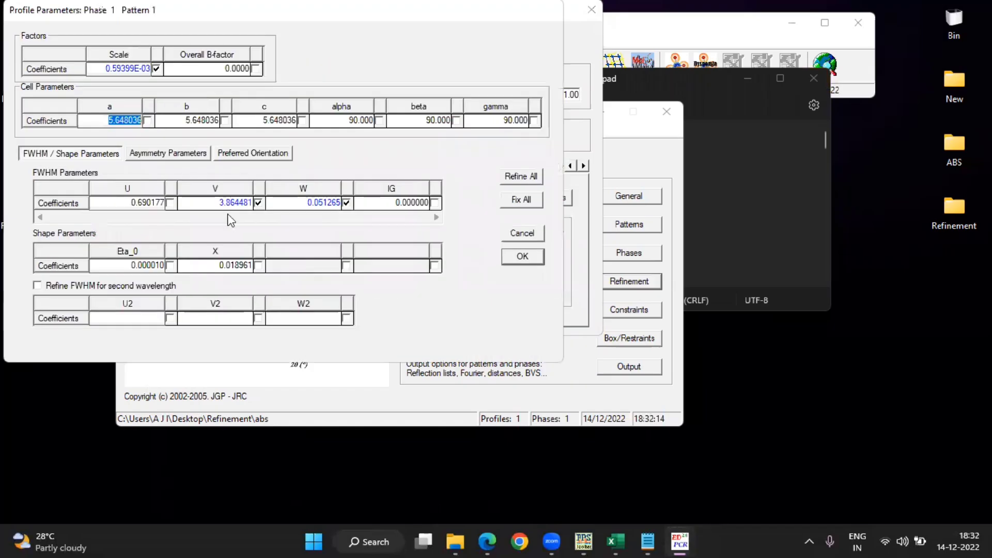
{"action": "left_click", "coordinate": [170, 202]}
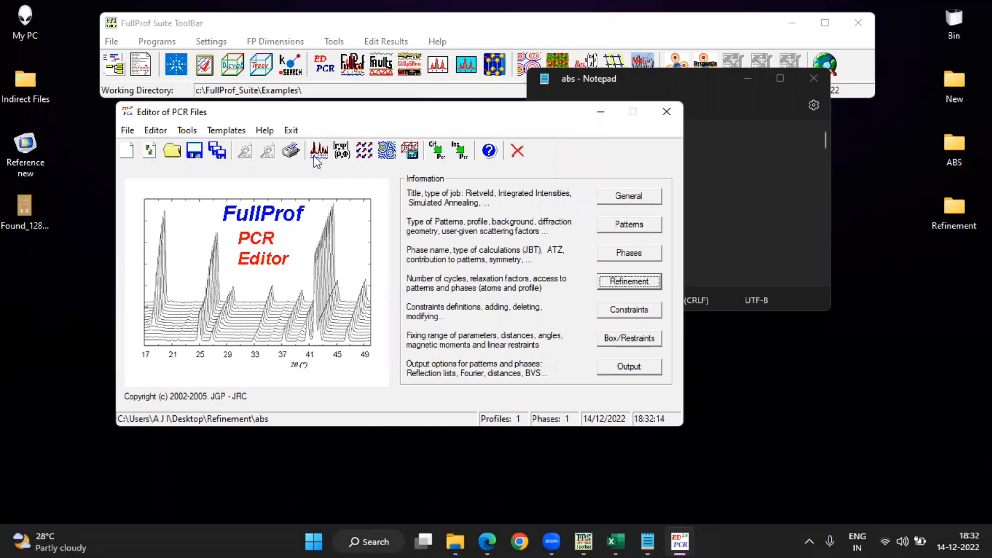
{"action": "left_click", "coordinate": [317, 152]}
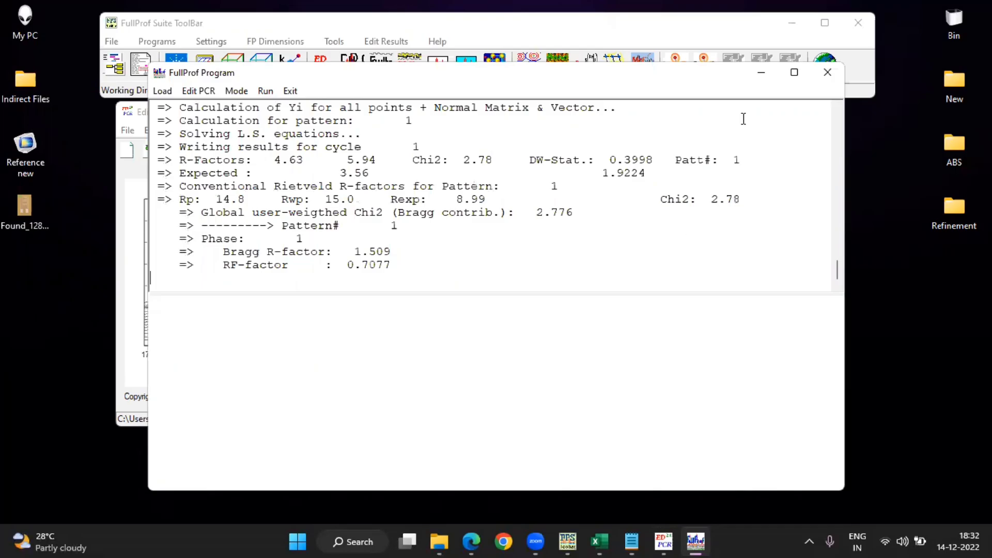
{"action": "left_click", "coordinate": [791, 71]}
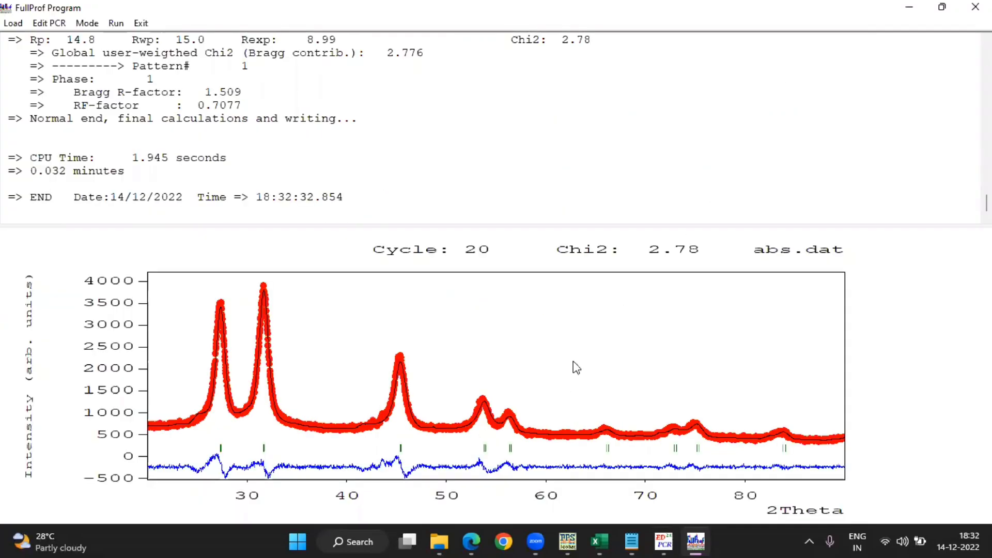
Run the refinement again, reload the updated PCR file and review phase 1's profile parameters, accepting the settings
{"action": "left_click", "coordinate": [115, 26]}
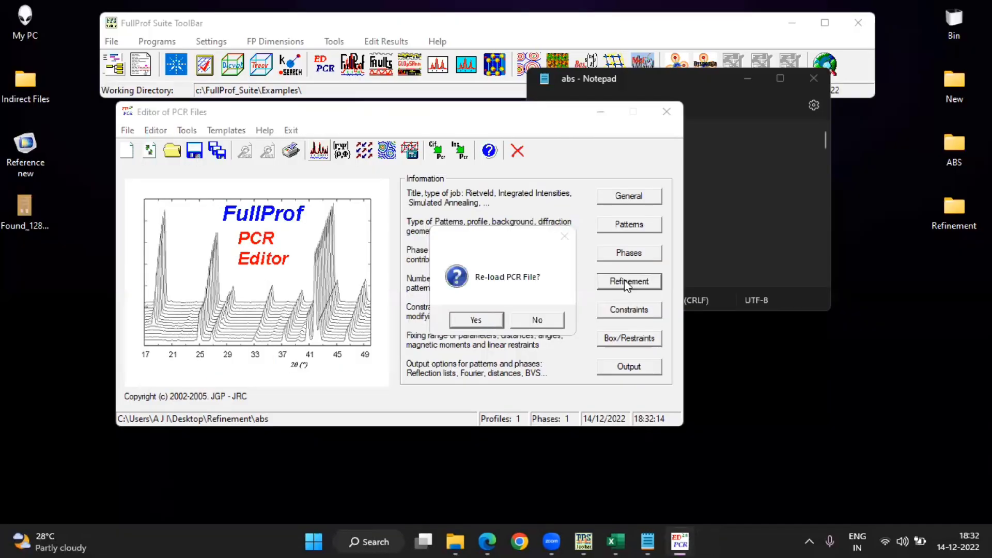
{"action": "left_click", "coordinate": [628, 283]}
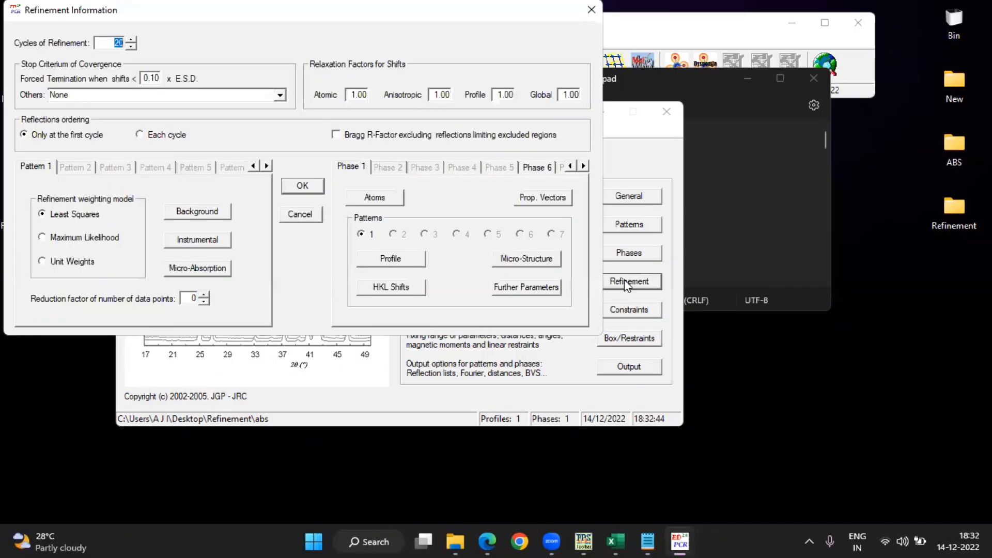
{"action": "left_click", "coordinate": [380, 264]}
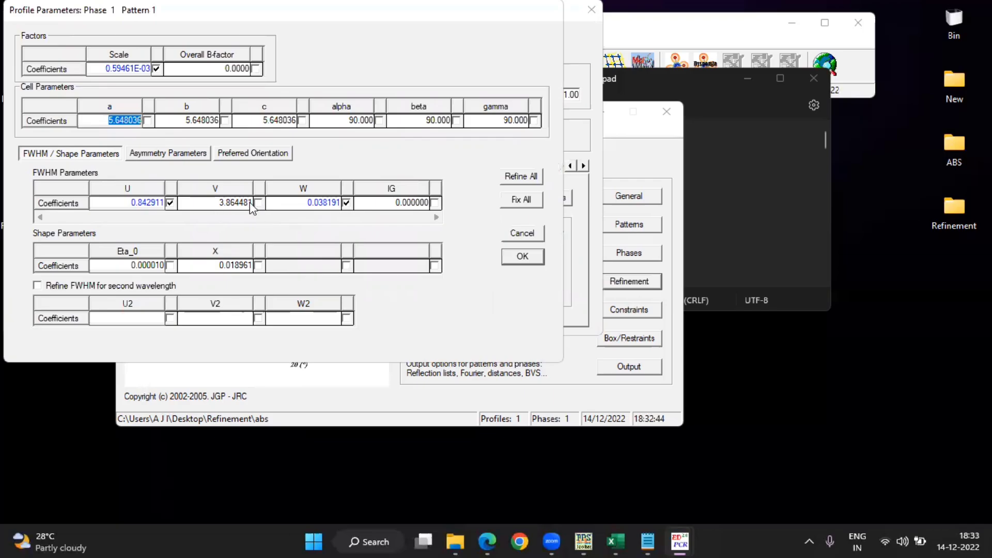
{"action": "left_click", "coordinate": [522, 256]}
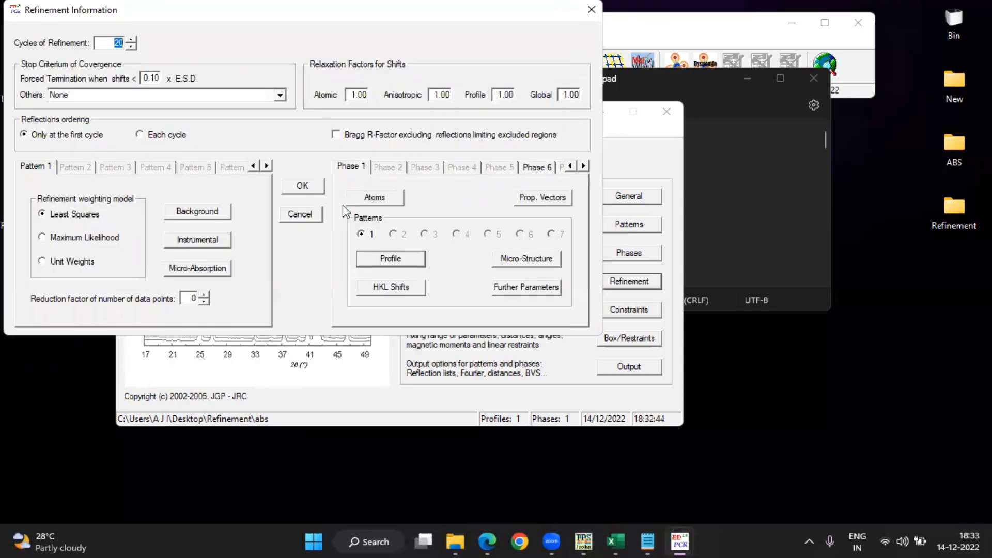
{"action": "left_click", "coordinate": [310, 191]}
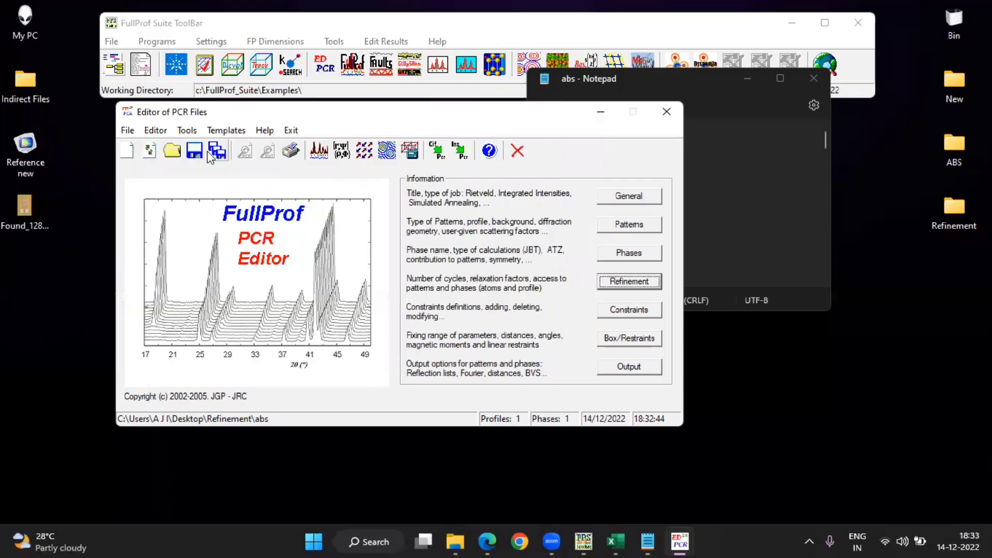
Back up the abs PCR file from the Refinement folder by copying it to the desktop
{"action": "left_click", "coordinate": [599, 112]}
{"action": "left_click", "coordinate": [746, 79]}
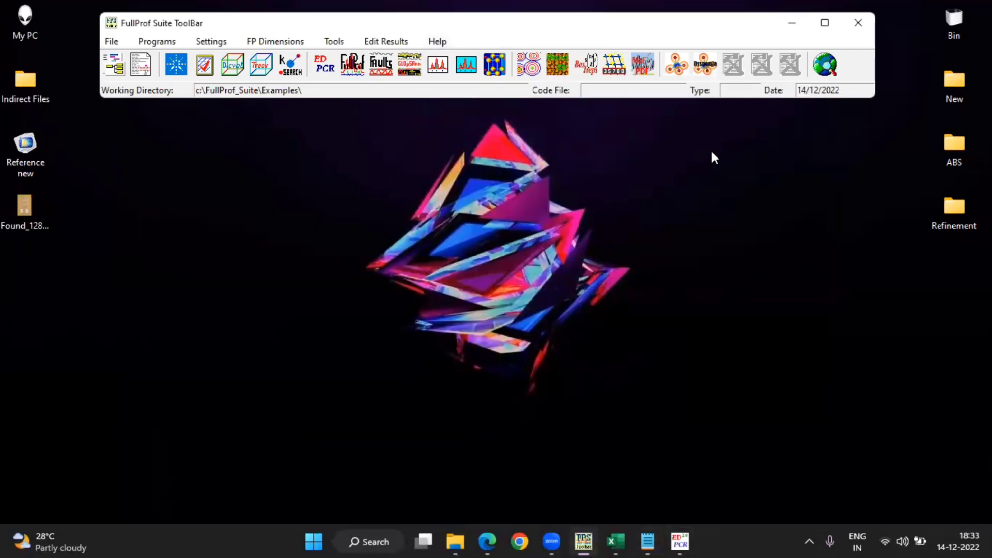
{"action": "double_click", "coordinate": [937, 206]}
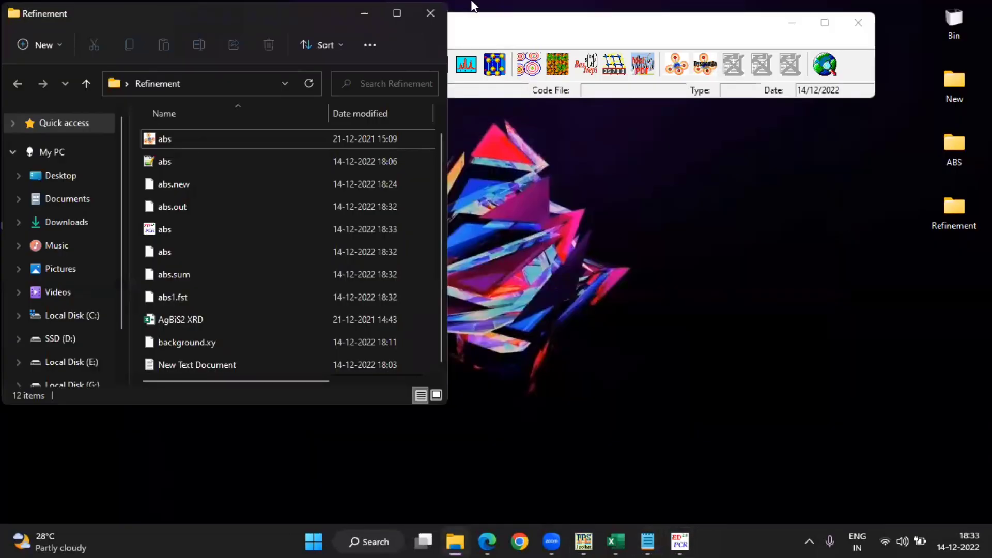
{"action": "left_click", "coordinate": [402, 16]}
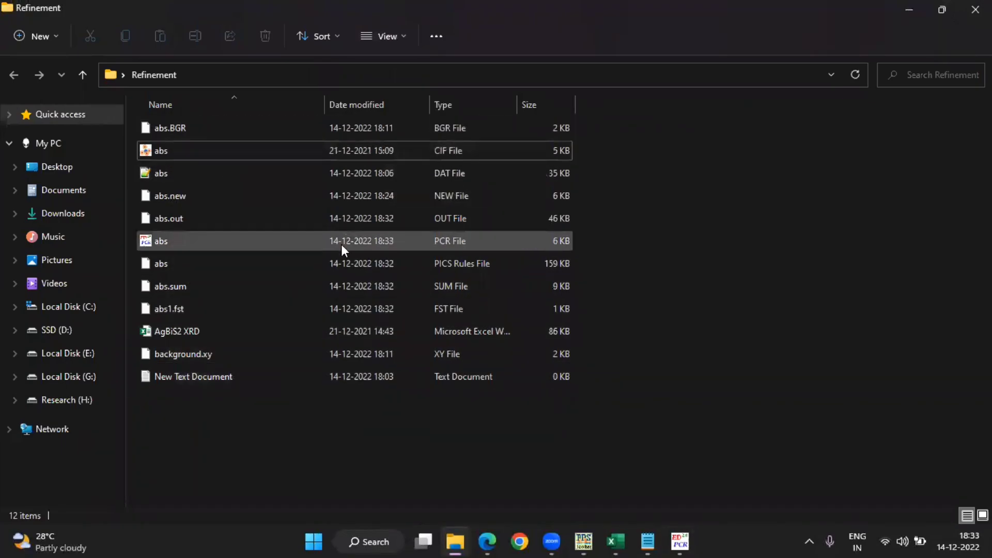
{"action": "left_click", "coordinate": [497, 238]}
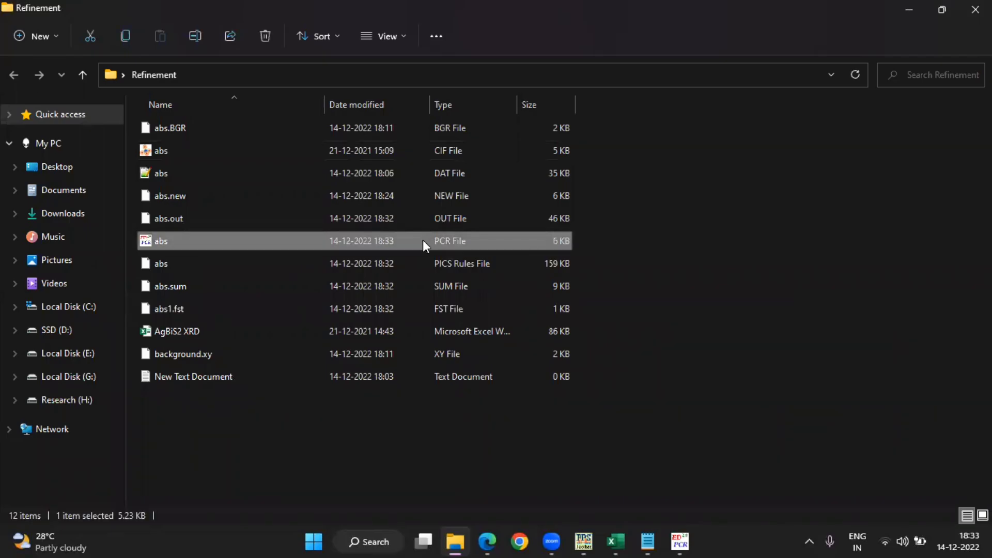
{"action": "left_click", "coordinate": [910, 8]}
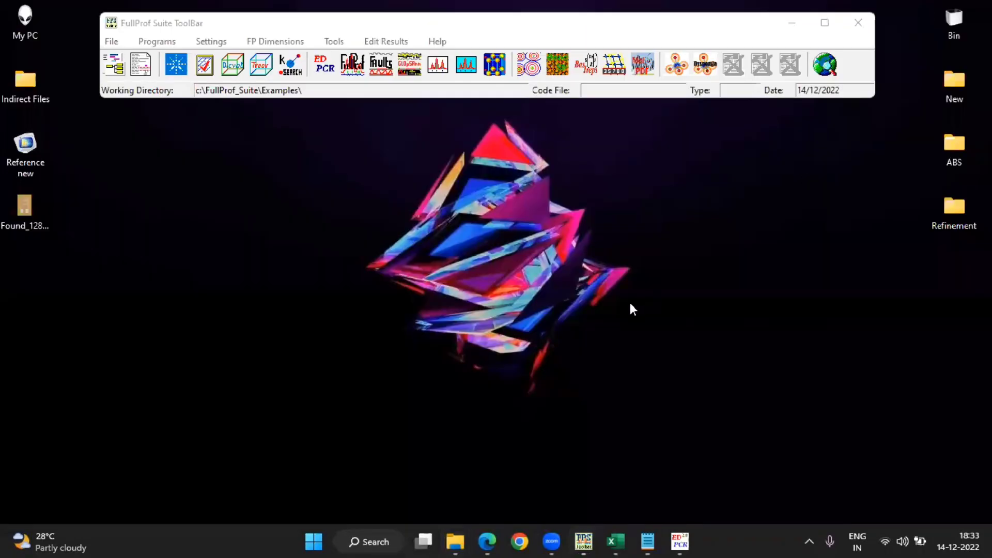
{"action": "key", "text": "ctrl+v"}
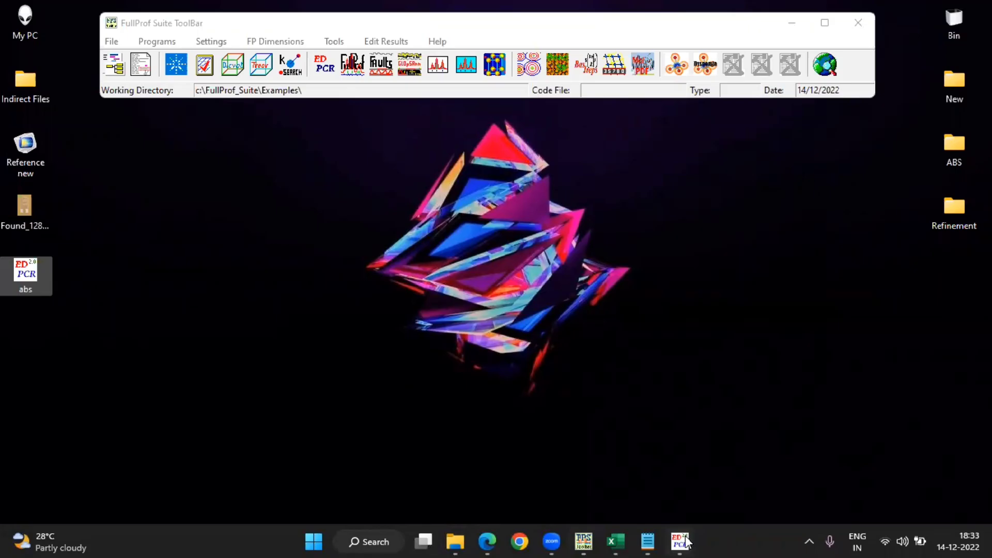
Return to the PCR editor and fix FWHM parameters U and W in phase 1's profile
{"action": "left_click", "coordinate": [685, 541]}
{"action": "left_click", "coordinate": [616, 283]}
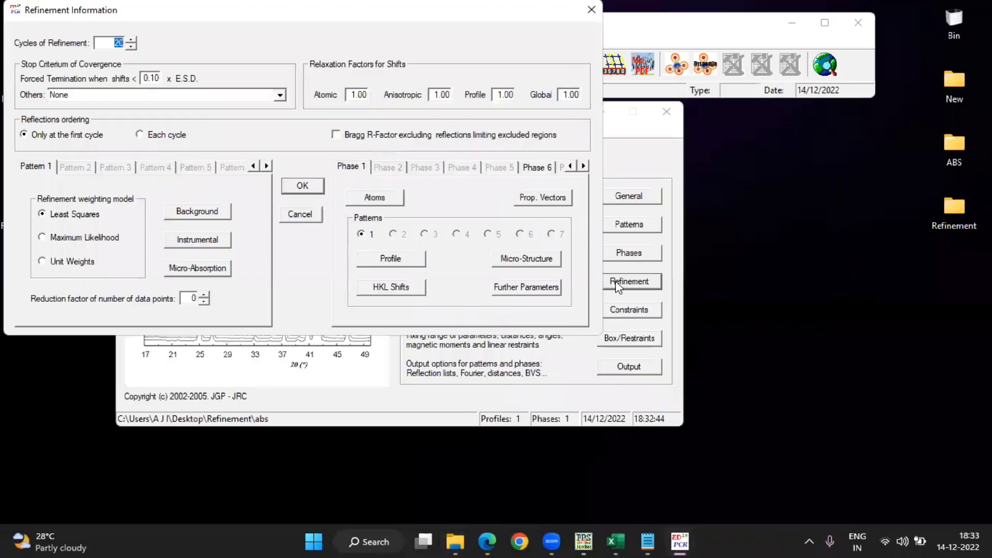
{"action": "left_click", "coordinate": [392, 258]}
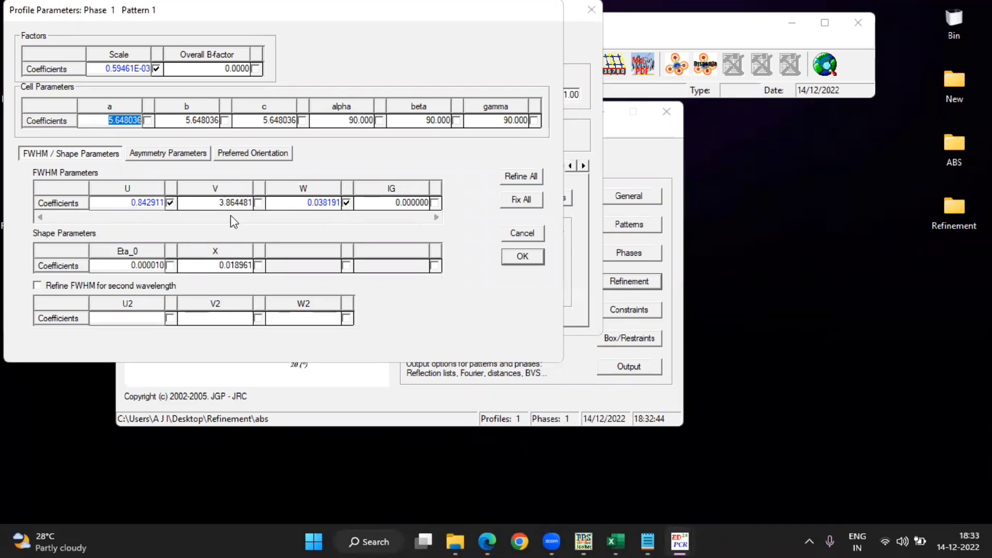
{"action": "left_click", "coordinate": [170, 202]}
{"action": "left_click", "coordinate": [346, 202]}
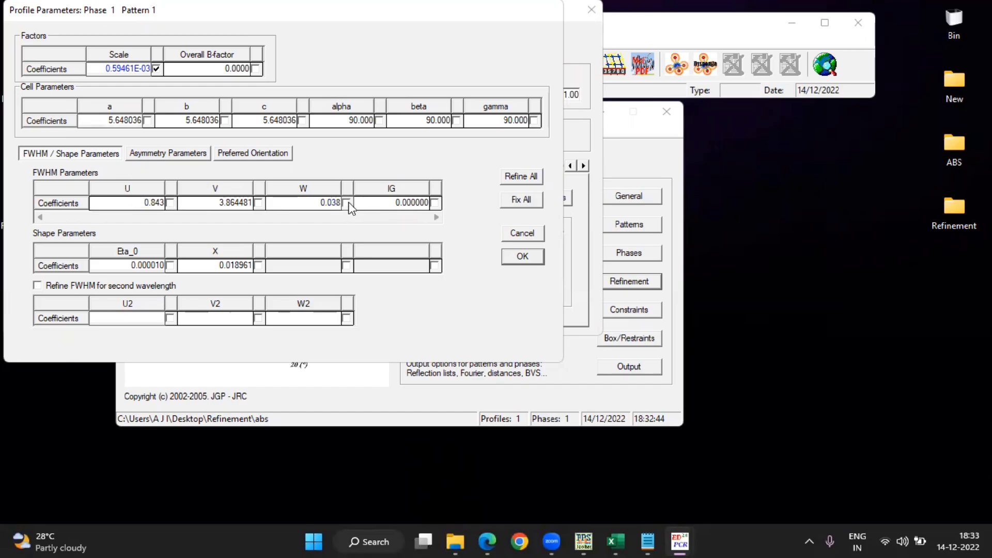
{"action": "left_click", "coordinate": [519, 259]}
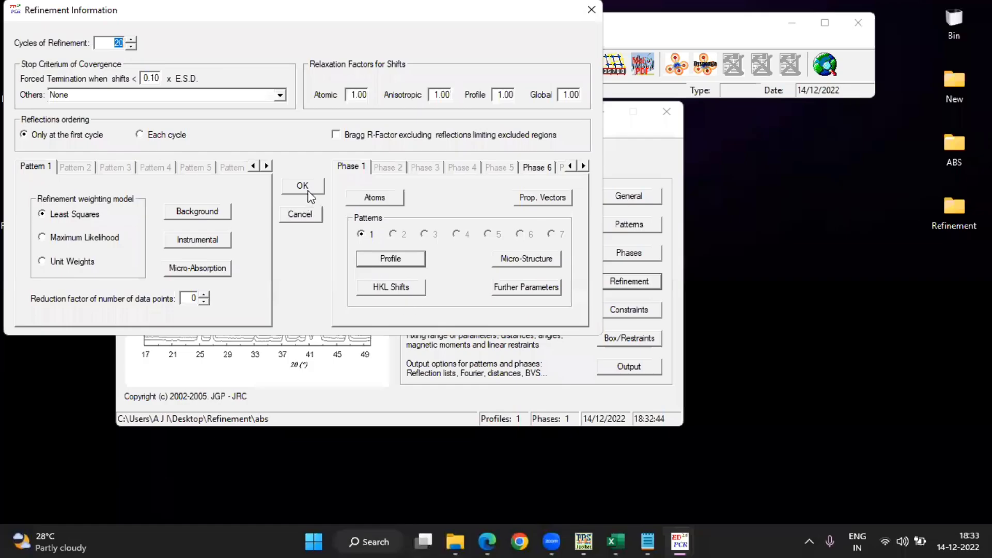
Mark the X, Y and Z positions of all atoms in phase 1 for refinement and accept the settings
{"action": "left_click", "coordinate": [367, 200]}
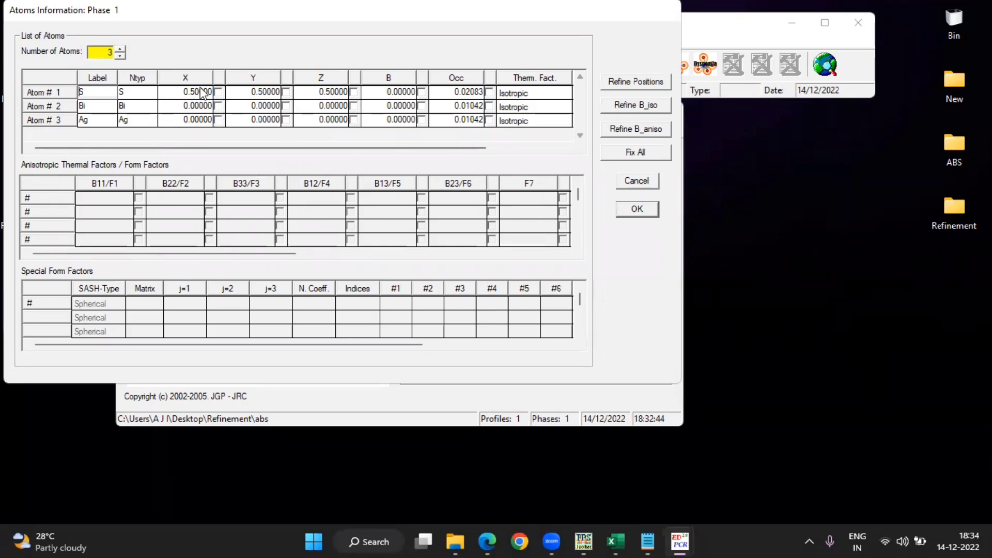
{"action": "left_click", "coordinate": [637, 82]}
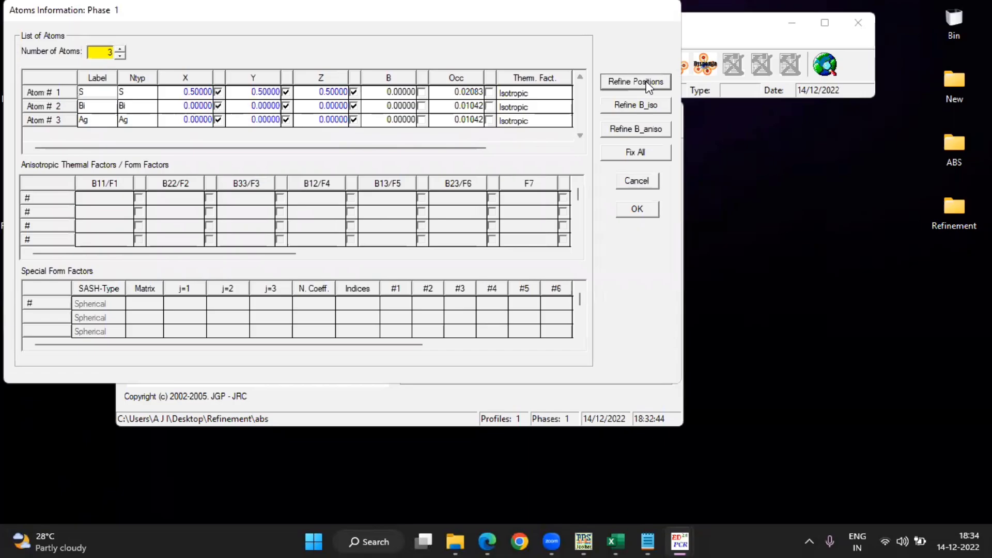
{"action": "left_click", "coordinate": [640, 209]}
{"action": "left_click", "coordinate": [317, 188]}
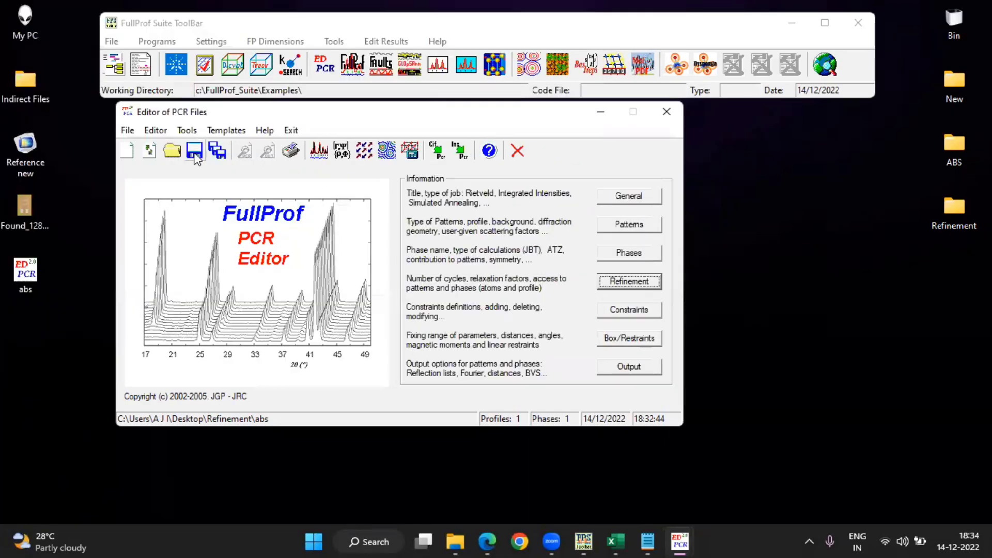
Run the refinement with the atom positions included and reload the updated PCR file
{"action": "left_click", "coordinate": [320, 150]}
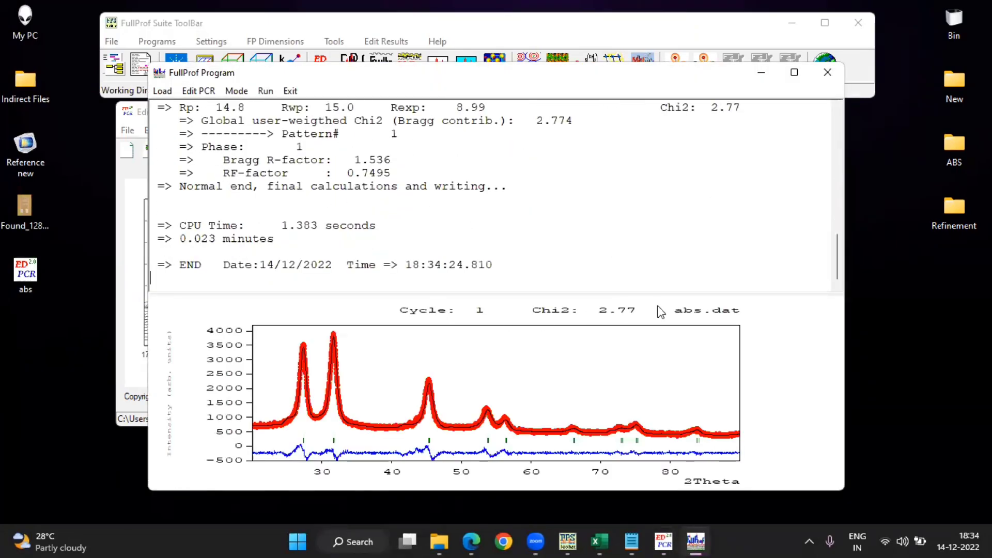
{"action": "left_click", "coordinate": [835, 74]}
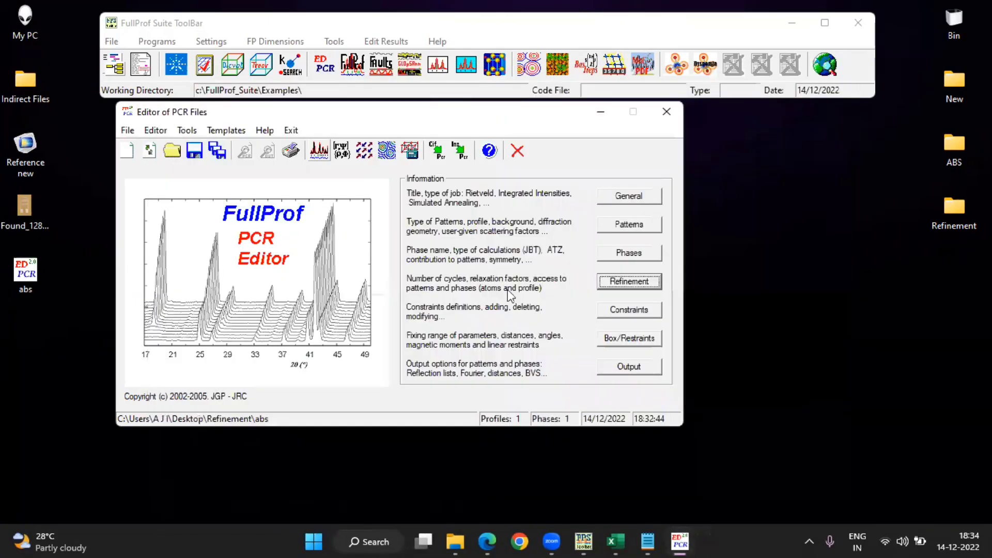
{"action": "left_click", "coordinate": [475, 323]}
{"action": "key", "text": "Return"}
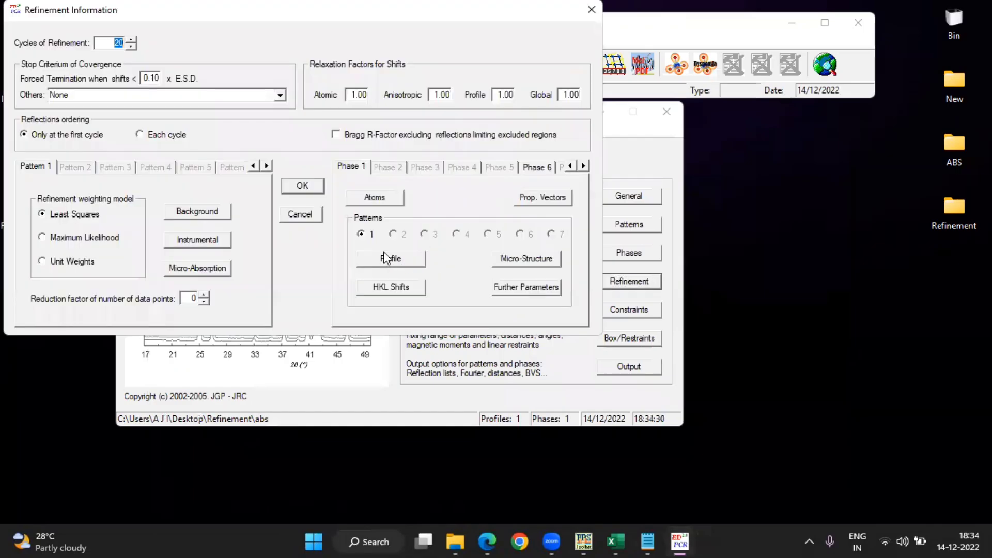
Fix the positions of all three atoms in phase 1, try marking occupancies for refinement, clear them again and accept the atom settings
{"action": "left_click", "coordinate": [376, 198]}
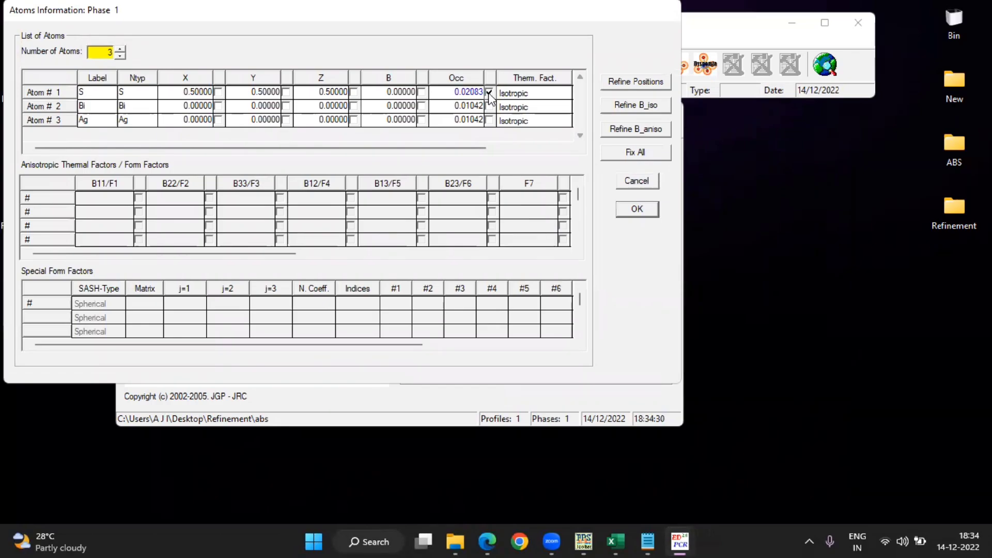
{"action": "left_click", "coordinate": [489, 106]}
{"action": "left_click", "coordinate": [489, 105]}
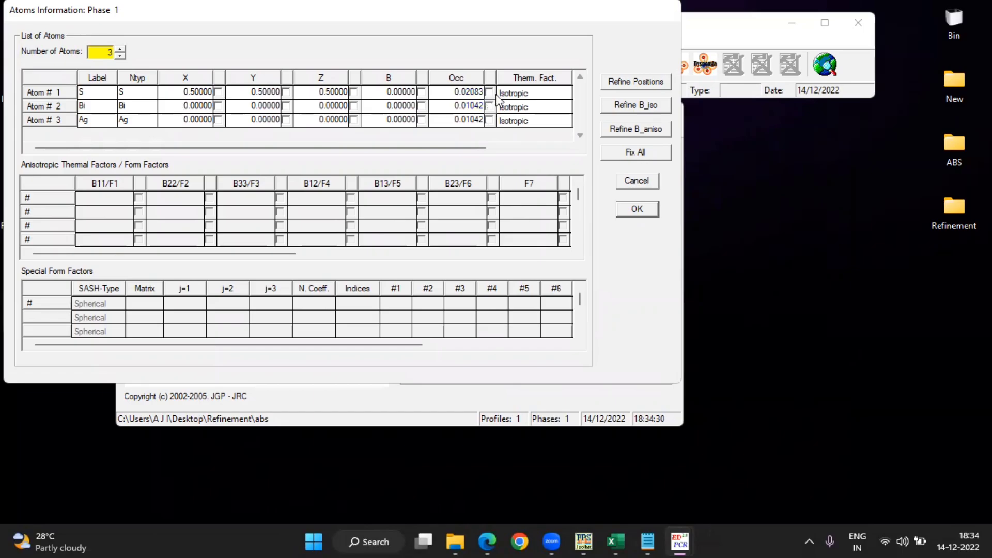
{"action": "left_click", "coordinate": [633, 210]}
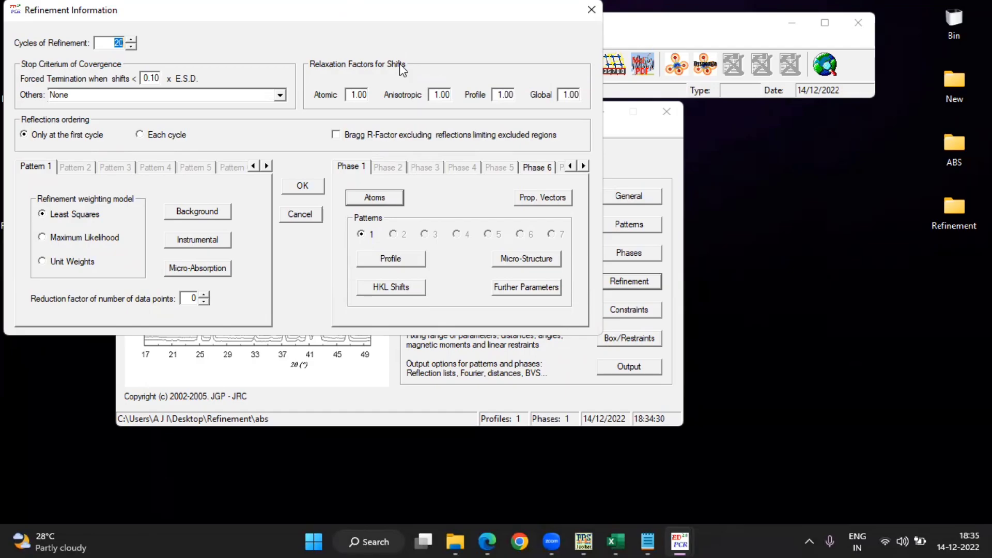
{"action": "left_click", "coordinate": [385, 196]}
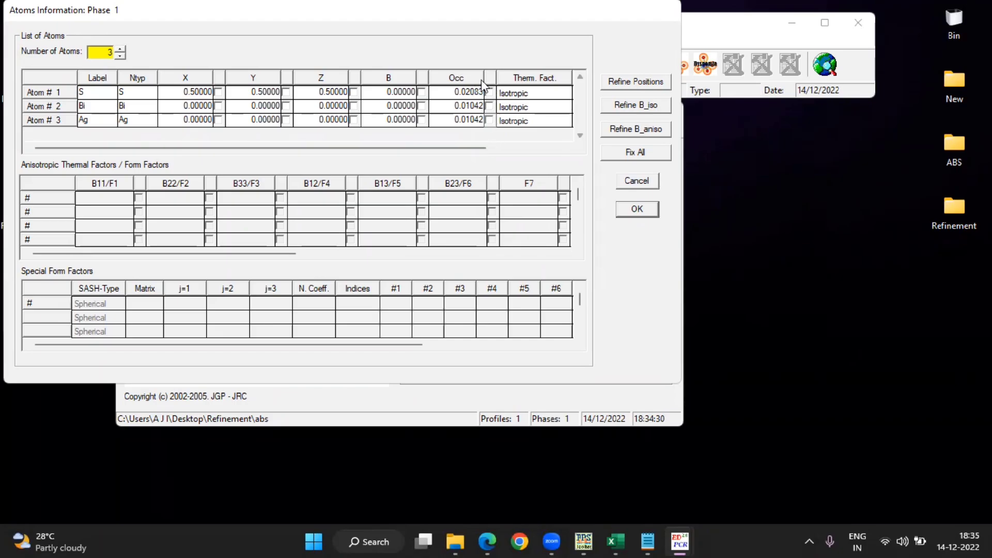
{"action": "left_click", "coordinate": [644, 207]}
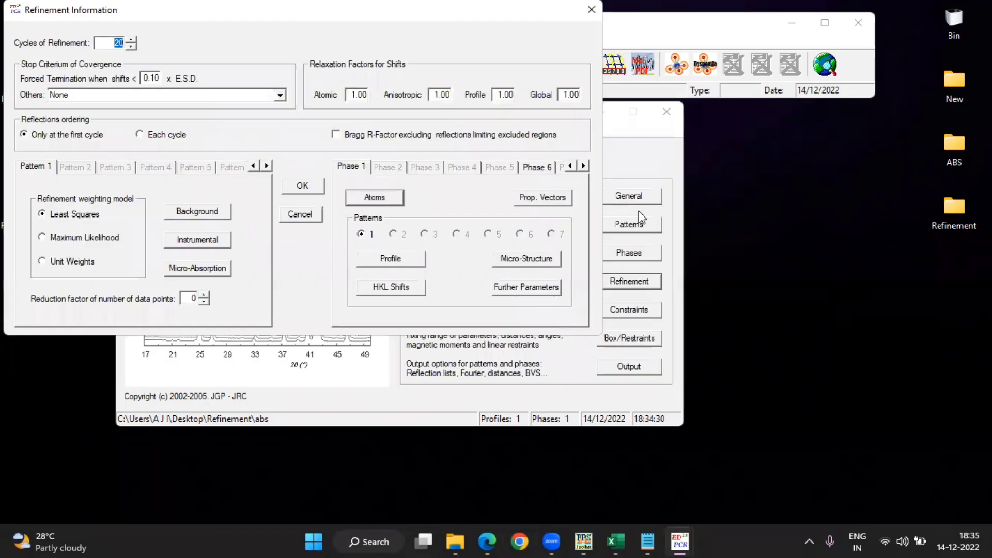
{"action": "left_click", "coordinate": [373, 198]}
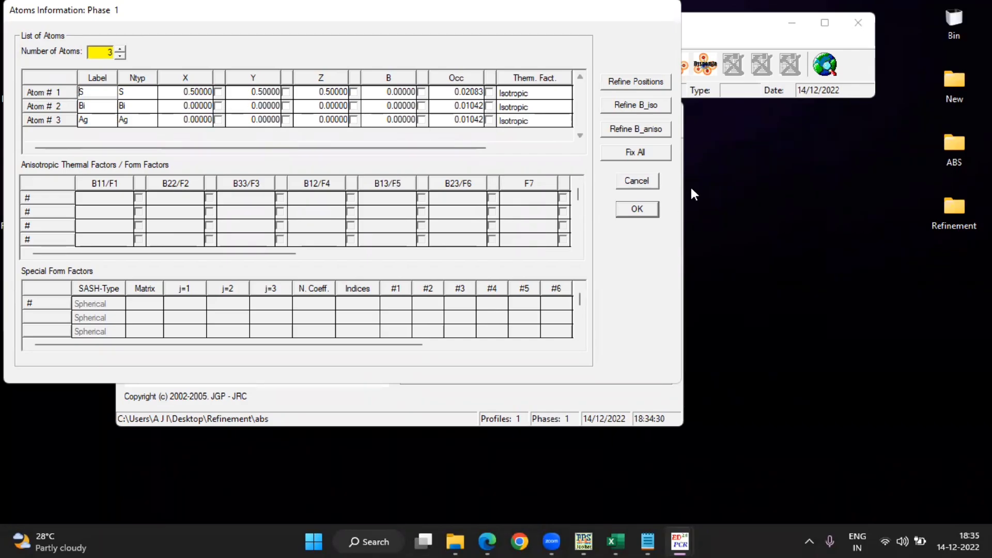
{"action": "left_click", "coordinate": [637, 210]}
Mark cell parameter a for refinement in phase 1's profile and accept the settings
{"action": "left_click", "coordinate": [408, 260]}
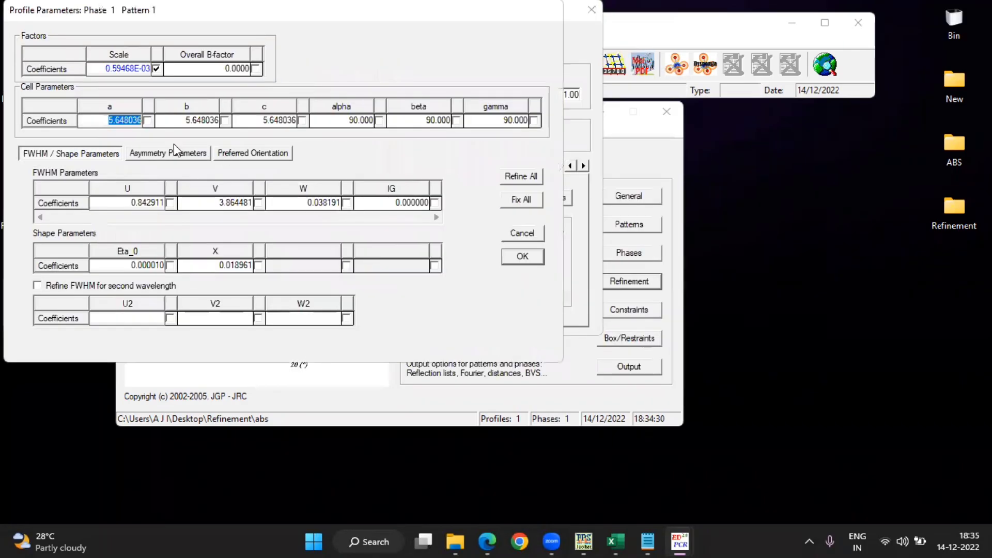
{"action": "left_click", "coordinate": [147, 120]}
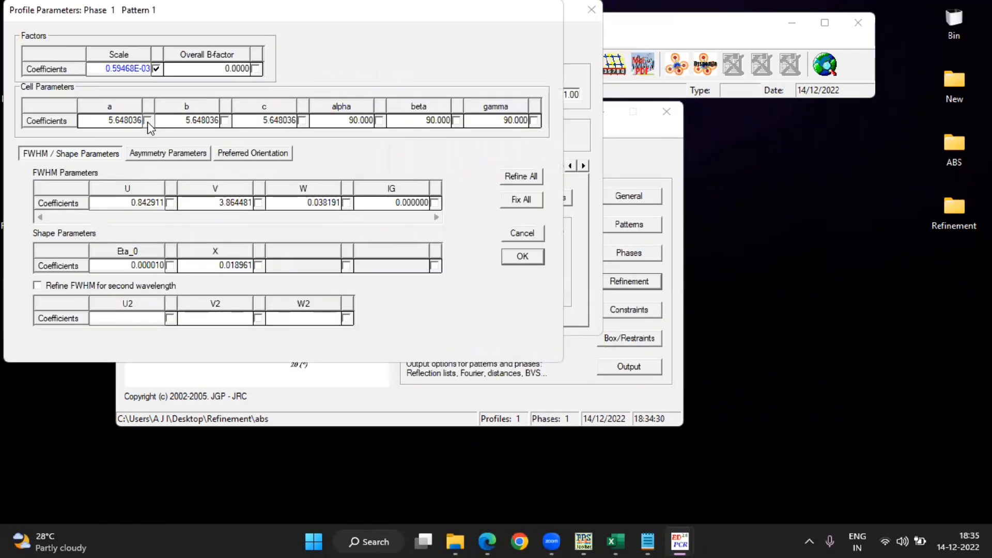
{"action": "left_click", "coordinate": [532, 260]}
{"action": "left_click", "coordinate": [303, 184]}
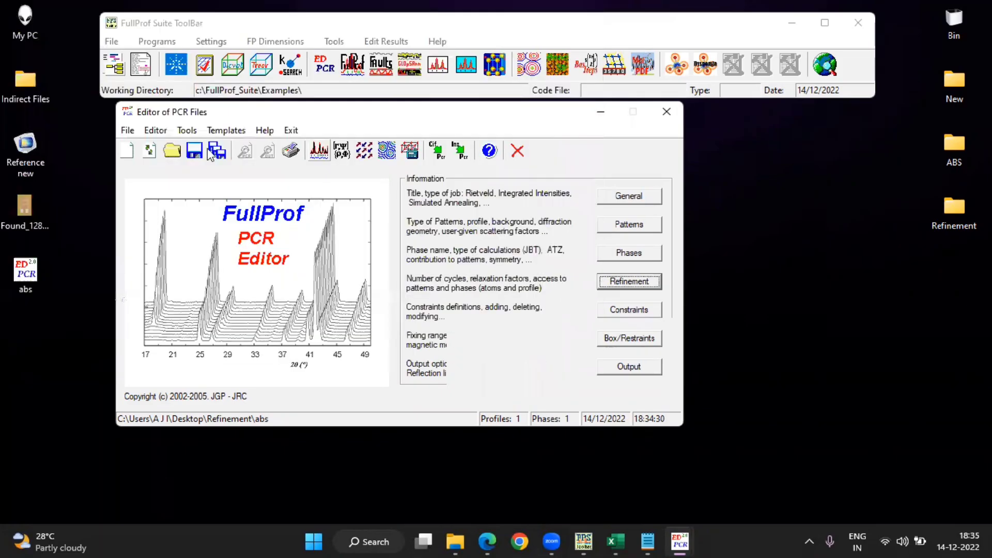
Run the refinement three times, maximize the results window and enlarge its plot area
{"action": "left_click", "coordinate": [320, 152]}
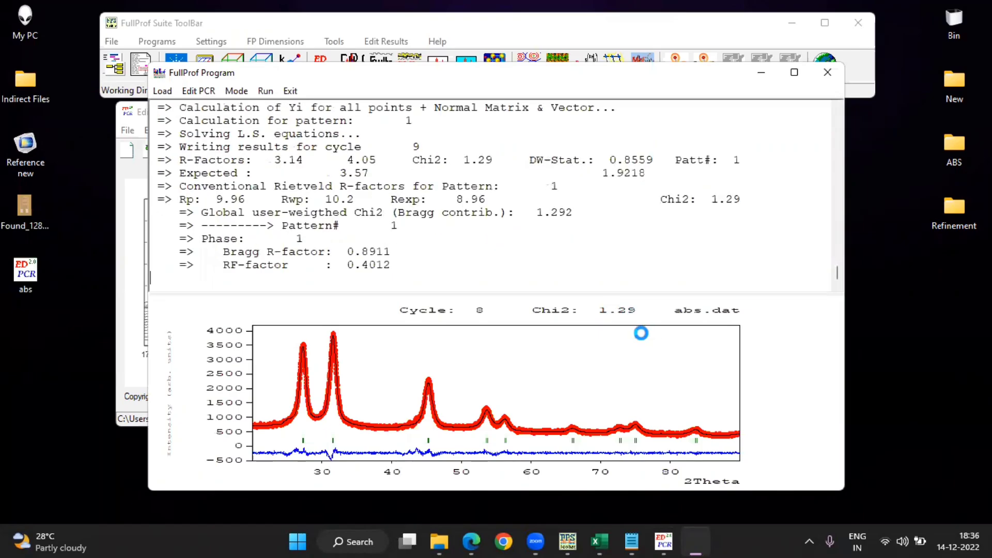
{"action": "left_click", "coordinate": [267, 91]}
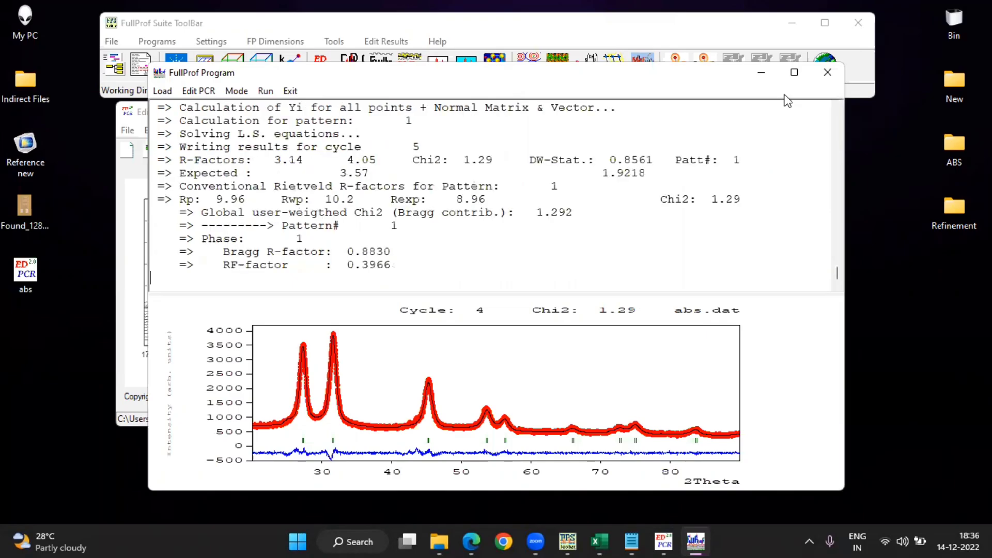
{"action": "left_click", "coordinate": [267, 92]}
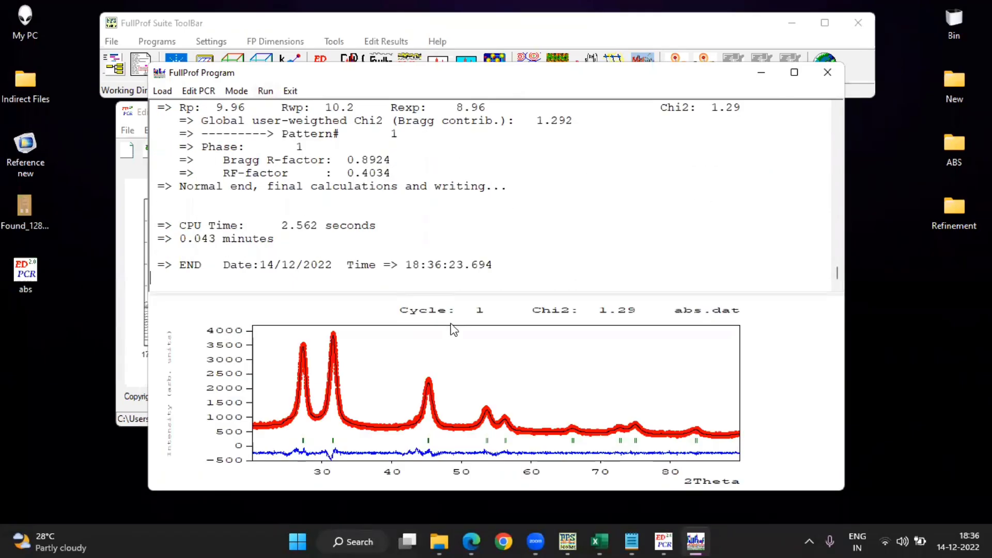
{"action": "left_click", "coordinate": [793, 72]}
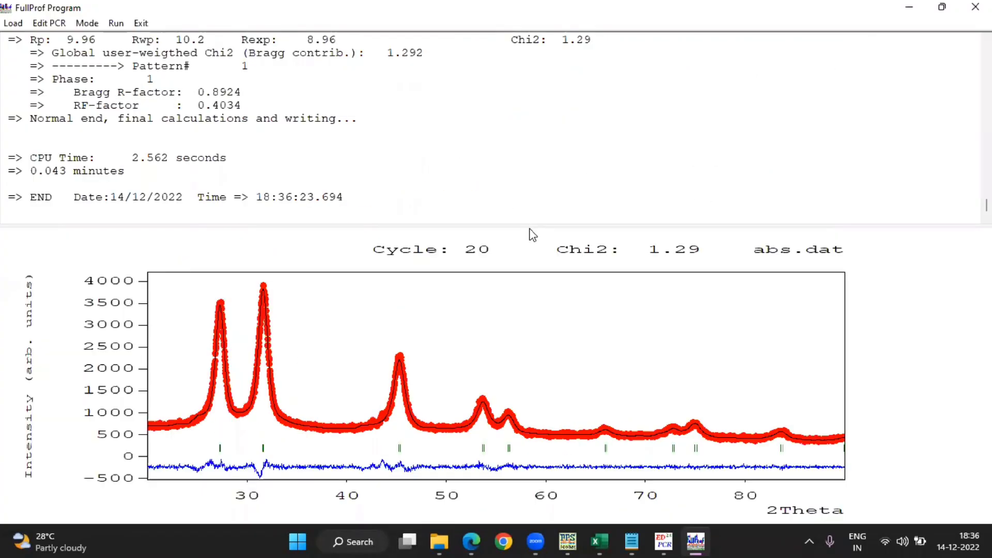
{"action": "left_click_drag", "start_coordinate": [529, 226], "coordinate": [514, 82]}
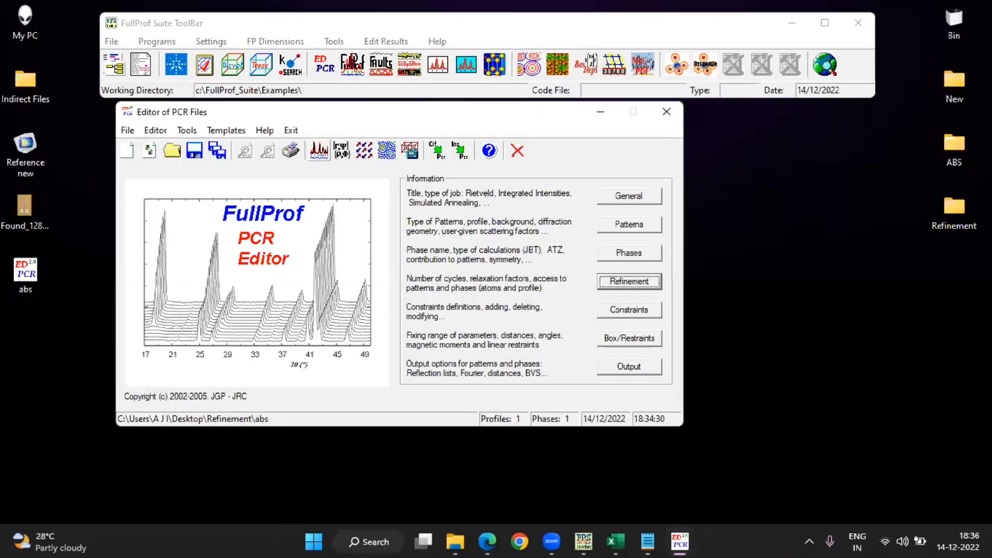
Close the refinement results, reload the updated PCR file and exit the PCR editor
{"action": "left_click", "coordinate": [976, 7]}
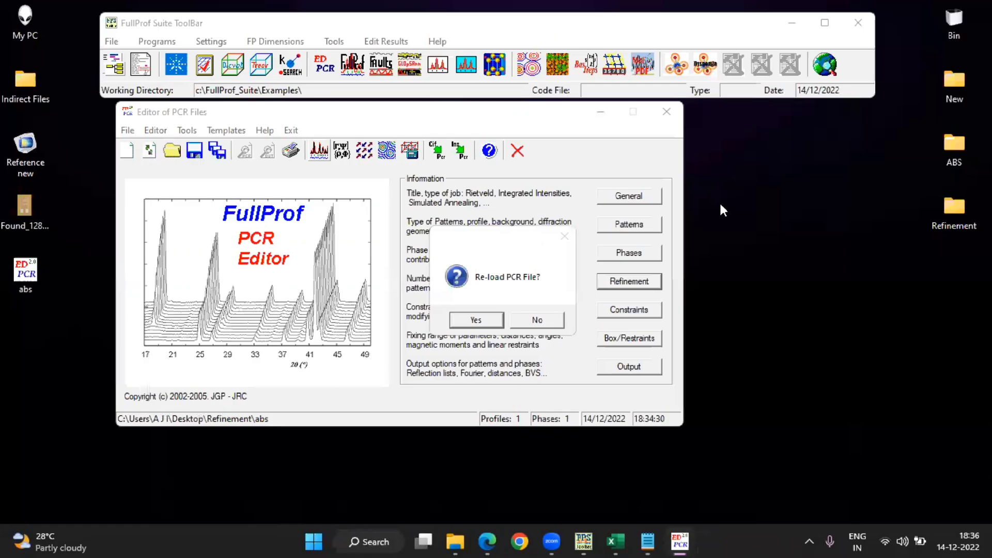
{"action": "left_click", "coordinate": [476, 321]}
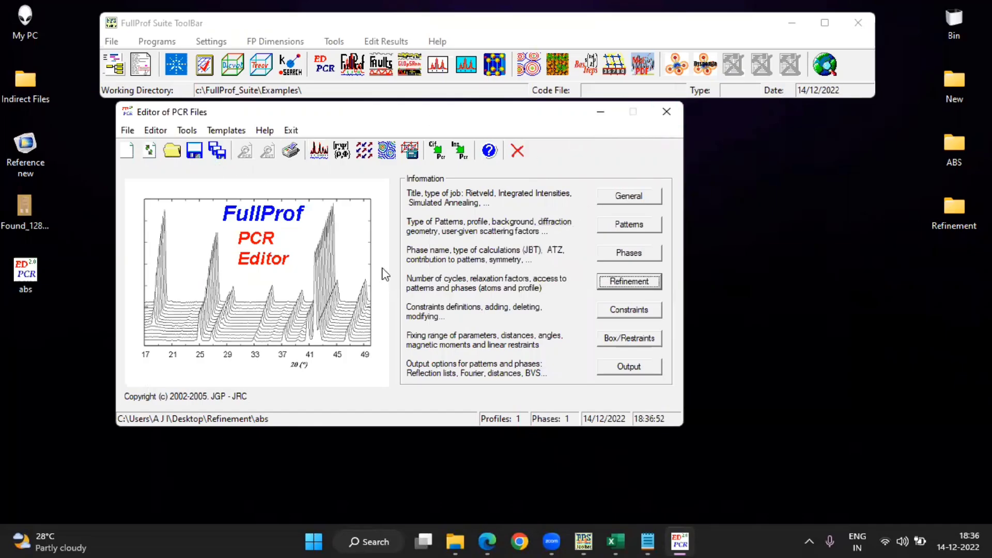
{"action": "left_click", "coordinate": [671, 113]}
Open the abs Rietveld file from the Refinement folder in WinPLOTR, using the 101: FullProf PRF file format
{"action": "left_click", "coordinate": [438, 66]}
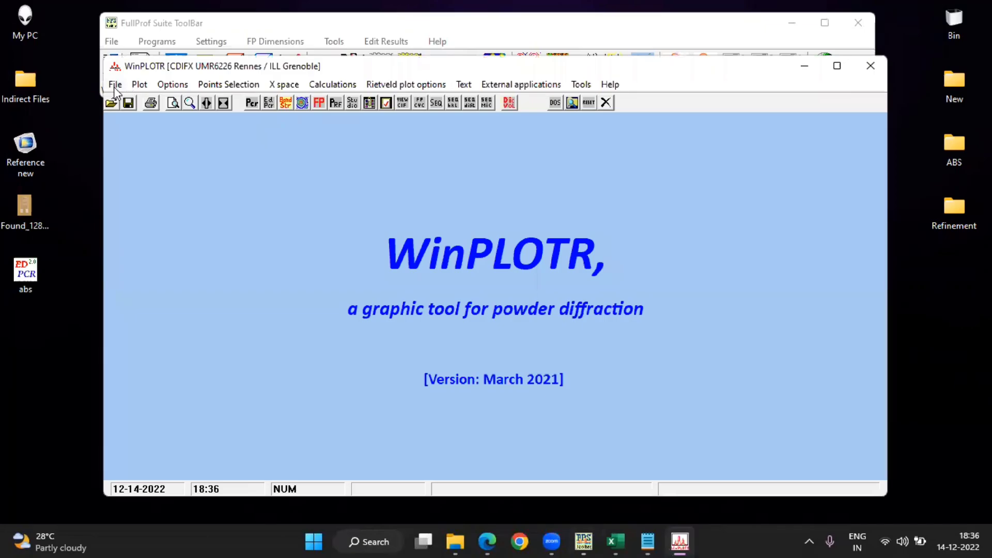
{"action": "left_click", "coordinate": [115, 84]}
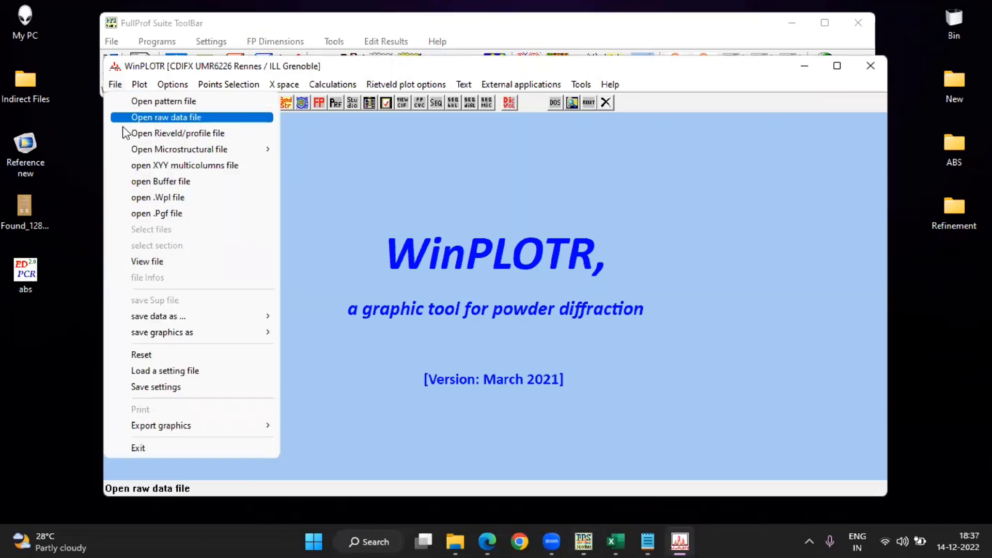
{"action": "left_click", "coordinate": [164, 134]}
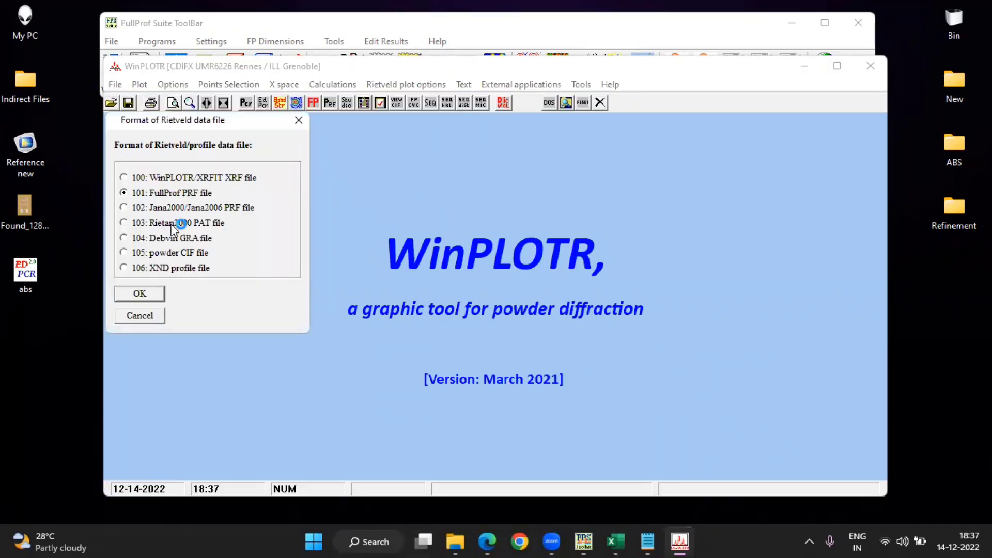
{"action": "left_click", "coordinate": [158, 297]}
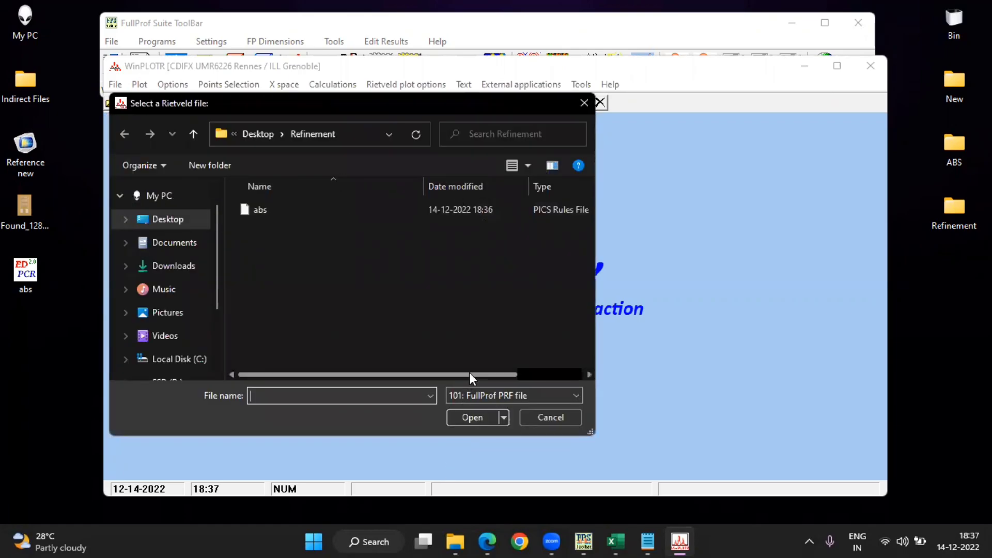
{"action": "left_click_drag", "start_coordinate": [469, 373], "coordinate": [529, 373]}
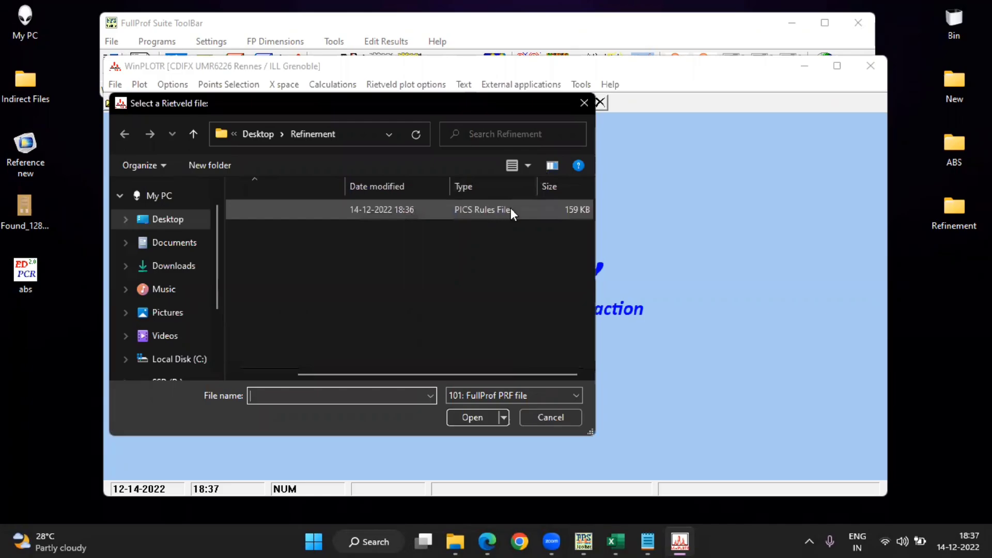
{"action": "left_click", "coordinate": [488, 213]}
{"action": "left_click", "coordinate": [478, 416]}
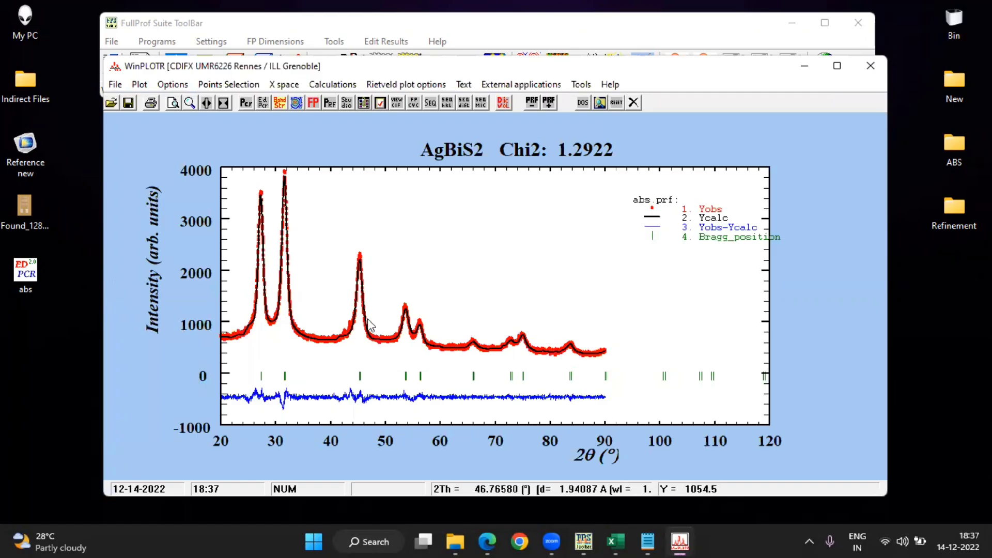
Start saving the plotted data as an XYY file with the Yobs, Ycalc, Yobs-Ycalc and Bragg_position columns included
{"action": "left_click", "coordinate": [113, 86]}
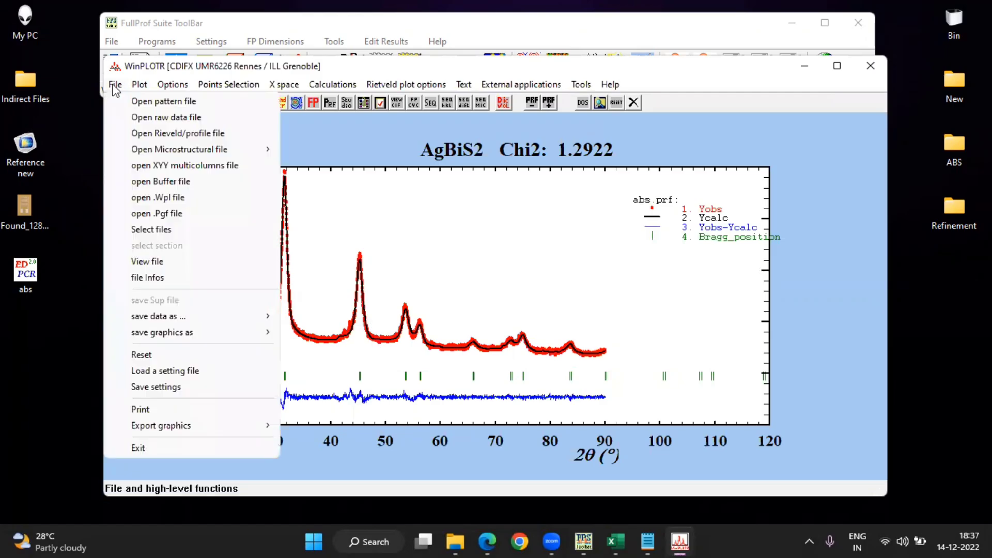
{"action": "mouse_move", "coordinate": [158, 317]}
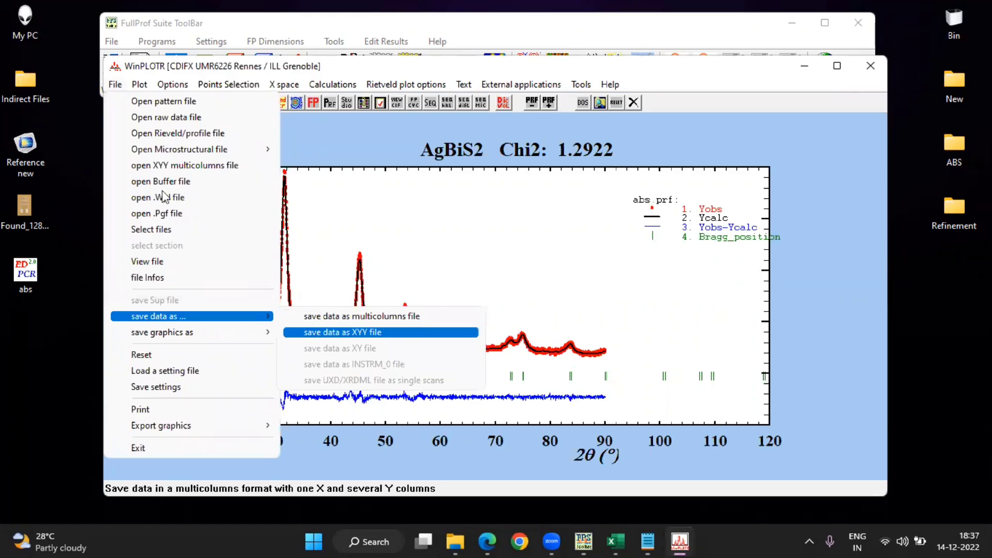
{"action": "left_click", "coordinate": [114, 89]}
{"action": "left_click", "coordinate": [114, 90]}
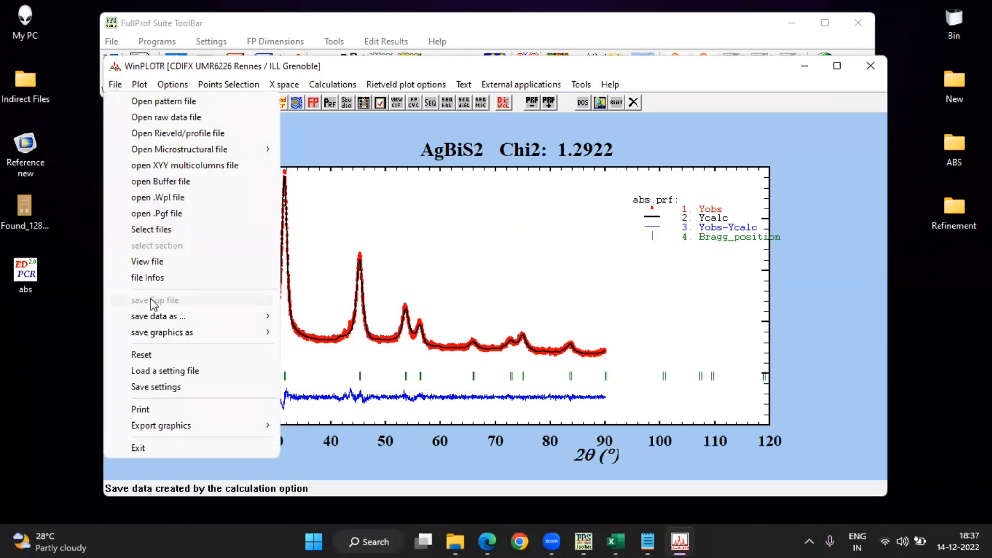
{"action": "mouse_move", "coordinate": [155, 316]}
{"action": "left_click", "coordinate": [331, 332]}
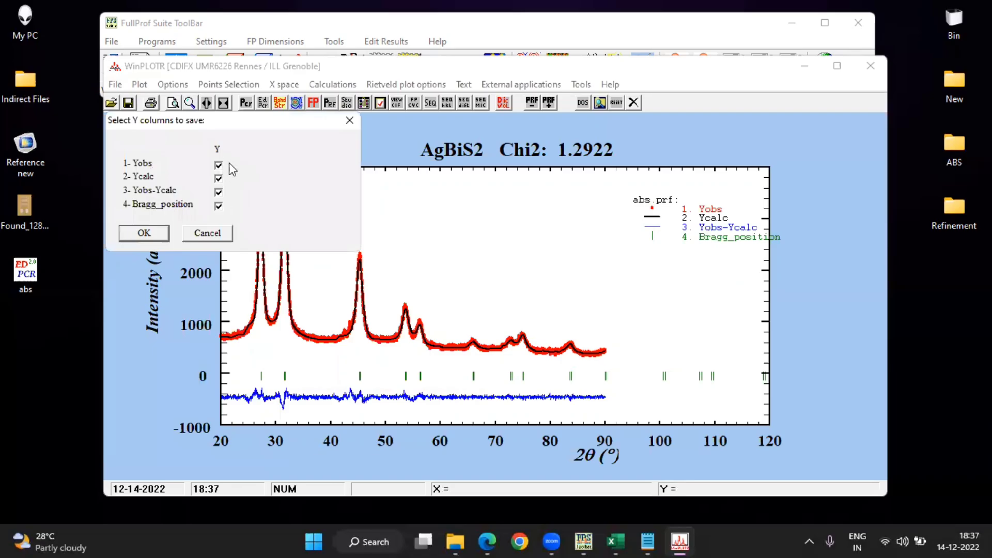
{"action": "left_click", "coordinate": [154, 236]}
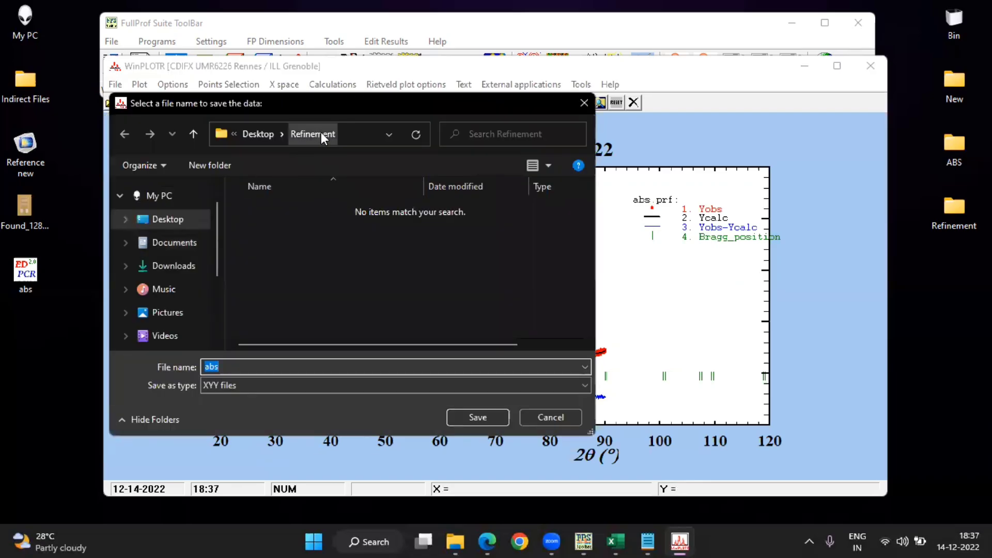
Name the XYY data file output and save it in the Refinement folder
{"action": "type", "text": "o"}
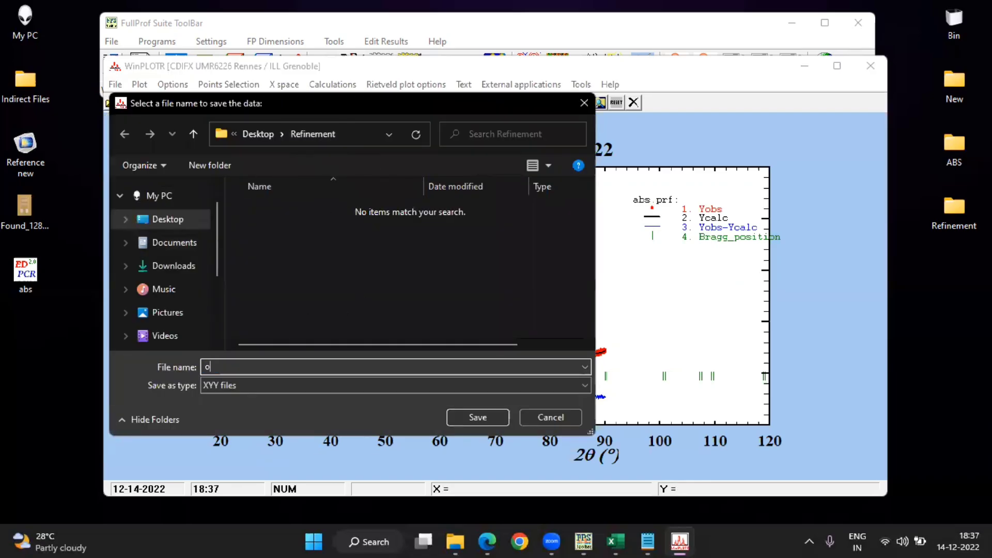
{"action": "type", "text": "utput"}
{"action": "left_click", "coordinate": [286, 385]}
{"action": "left_click", "coordinate": [286, 385]}
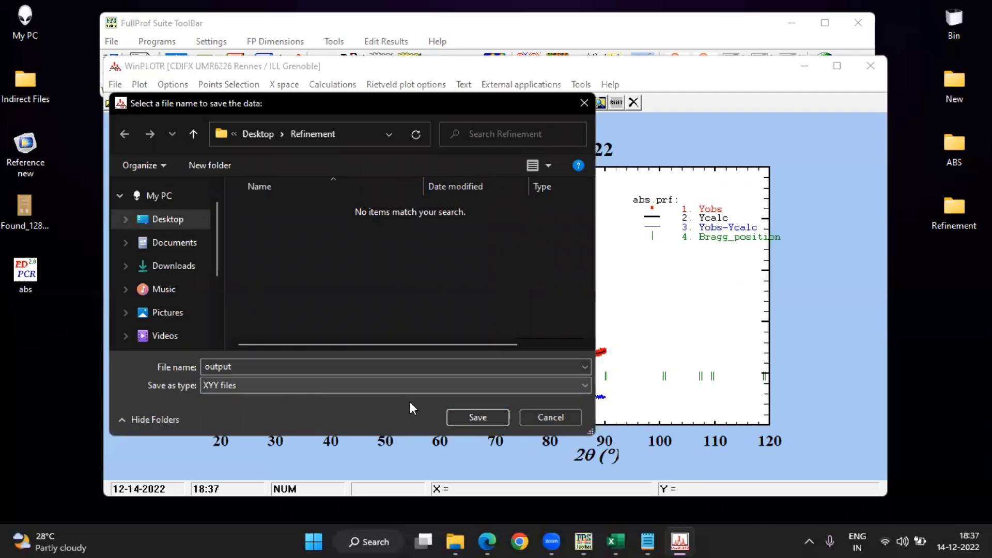
{"action": "left_click", "coordinate": [469, 415]}
{"action": "left_click", "coordinate": [569, 310]}
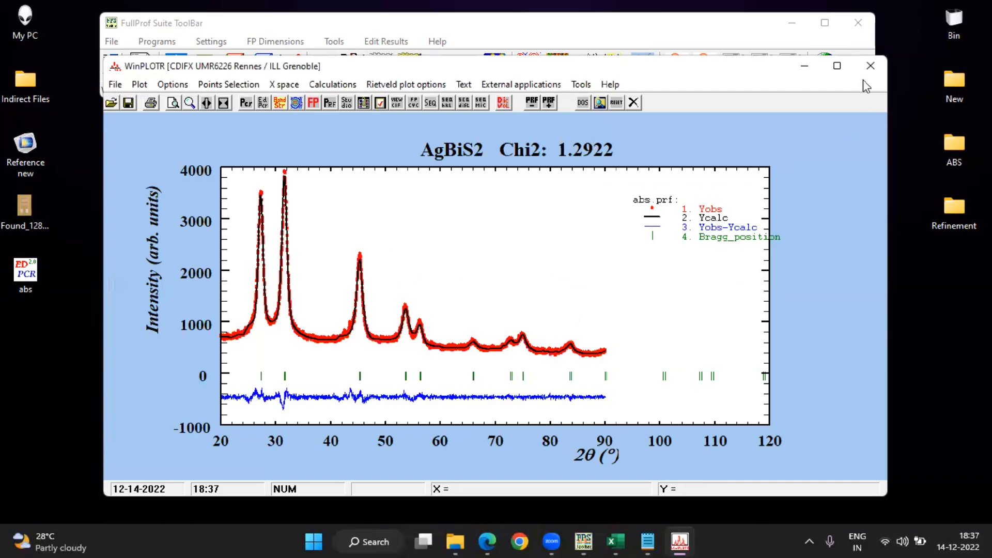
Locate the exported output.XYY file in the desktop's Refinement folder, then return to the WinPLOTR plot
{"action": "left_click", "coordinate": [804, 66]}
{"action": "left_click", "coordinate": [791, 24]}
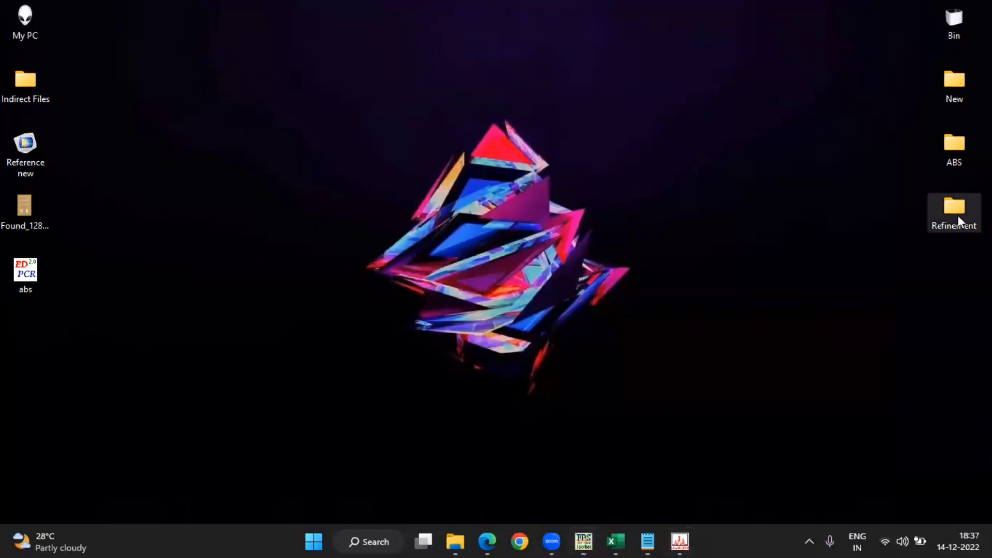
{"action": "double_click", "coordinate": [956, 215]}
{"action": "left_click", "coordinate": [385, 8]}
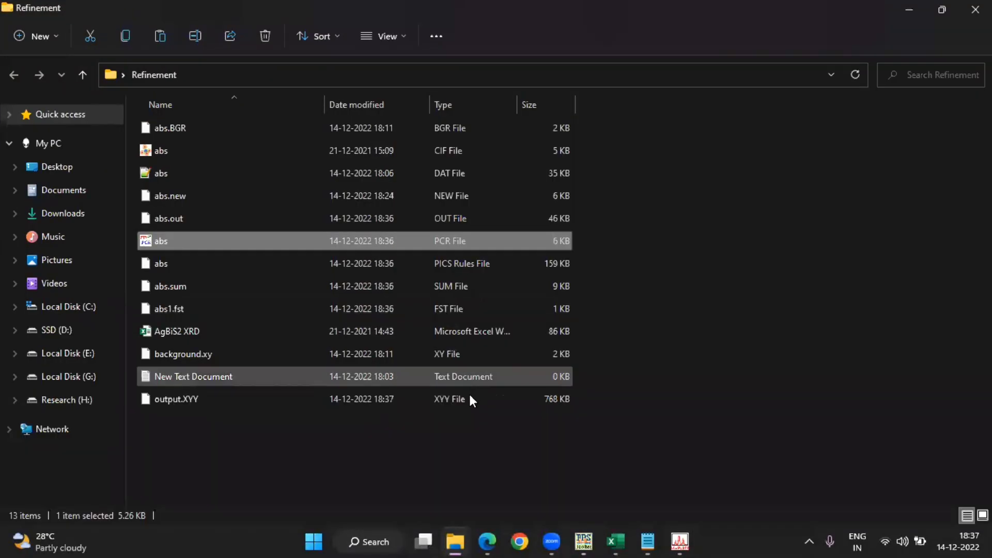
{"action": "left_click", "coordinate": [463, 402]}
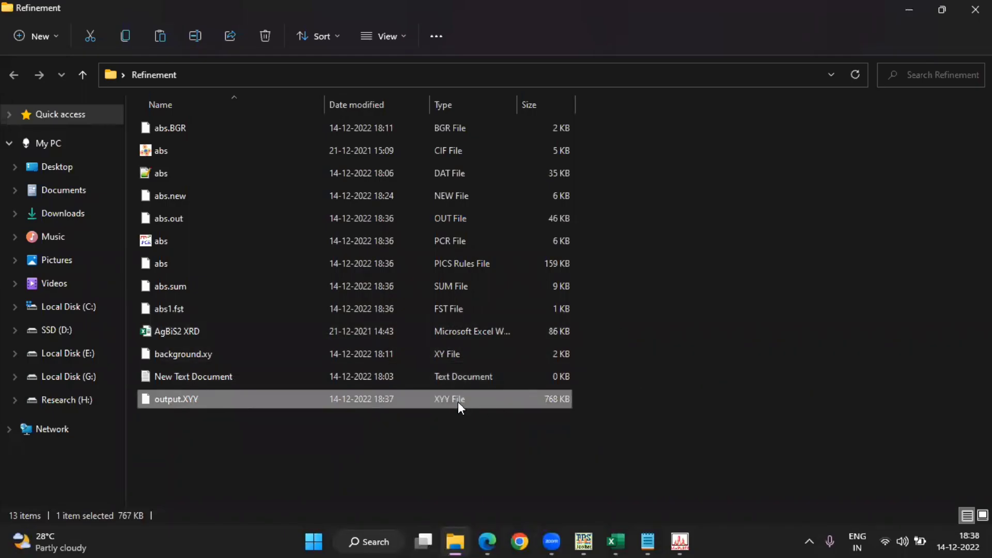
{"action": "left_click", "coordinate": [679, 541]}
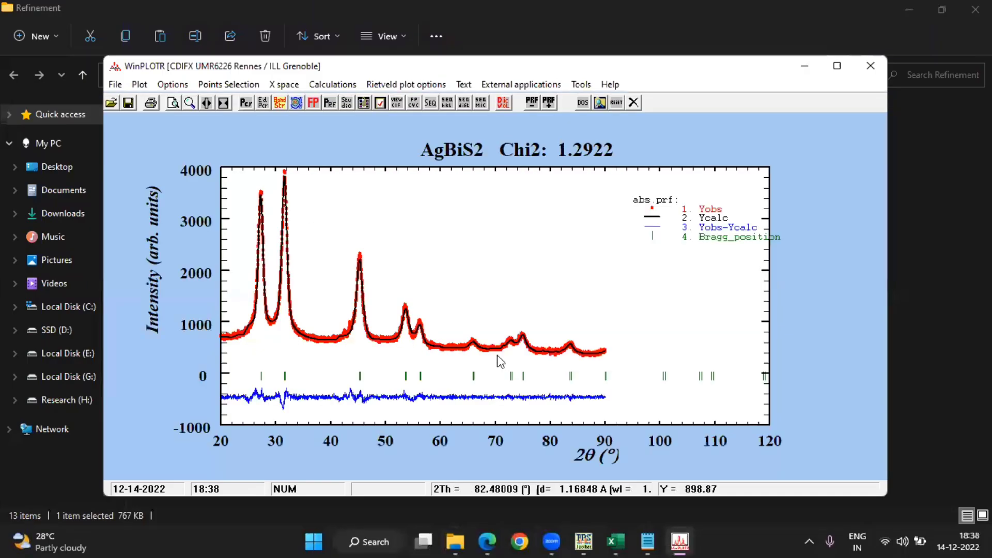